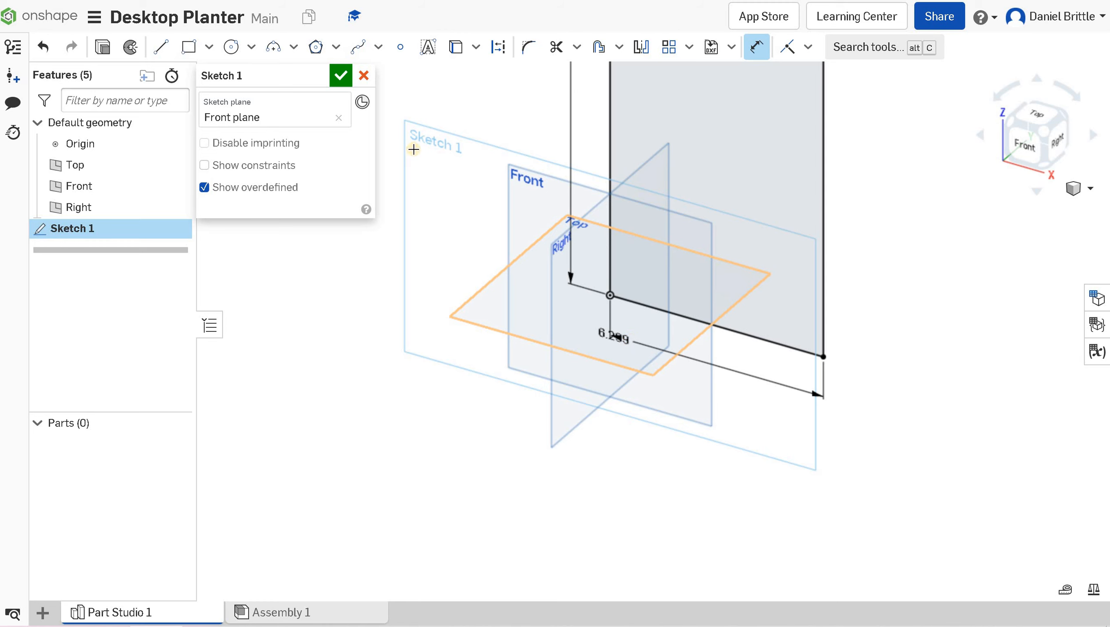
Change the workspace's default length unit to millimeter.
{"action": "left_click", "coordinate": [94, 17]}
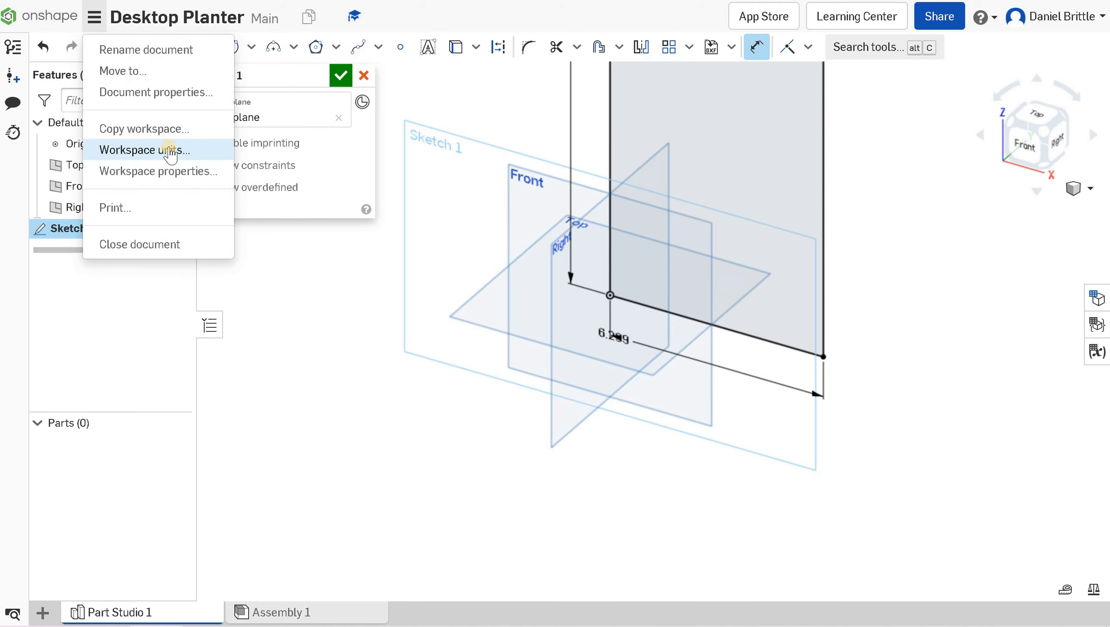
{"action": "left_click", "coordinate": [178, 154]}
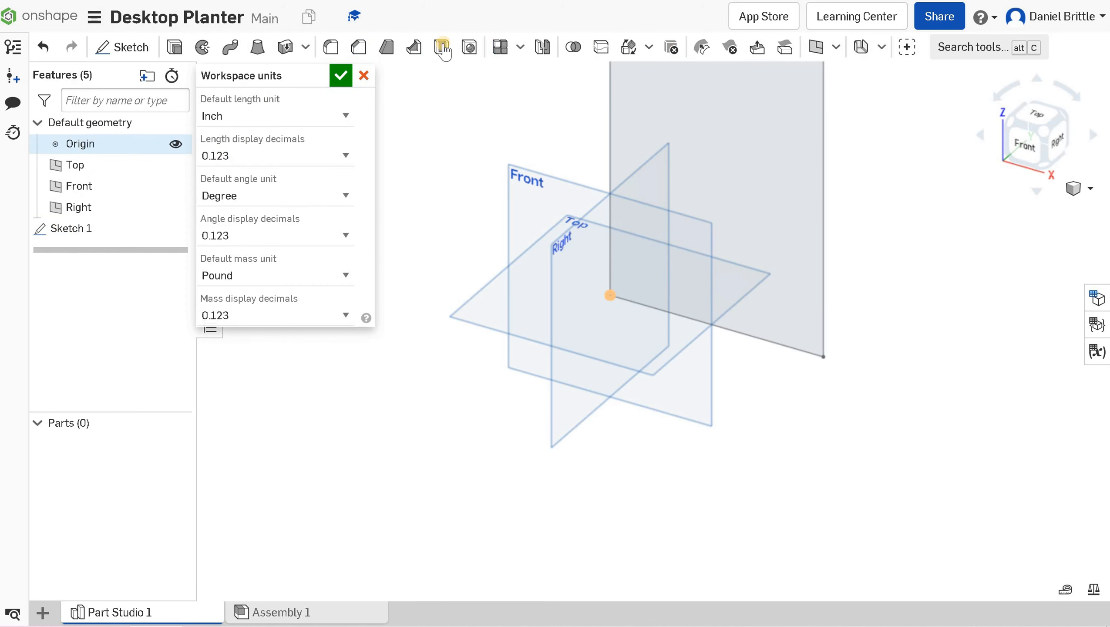
{"action": "left_click", "coordinate": [263, 115]}
{"action": "left_click", "coordinate": [255, 245]}
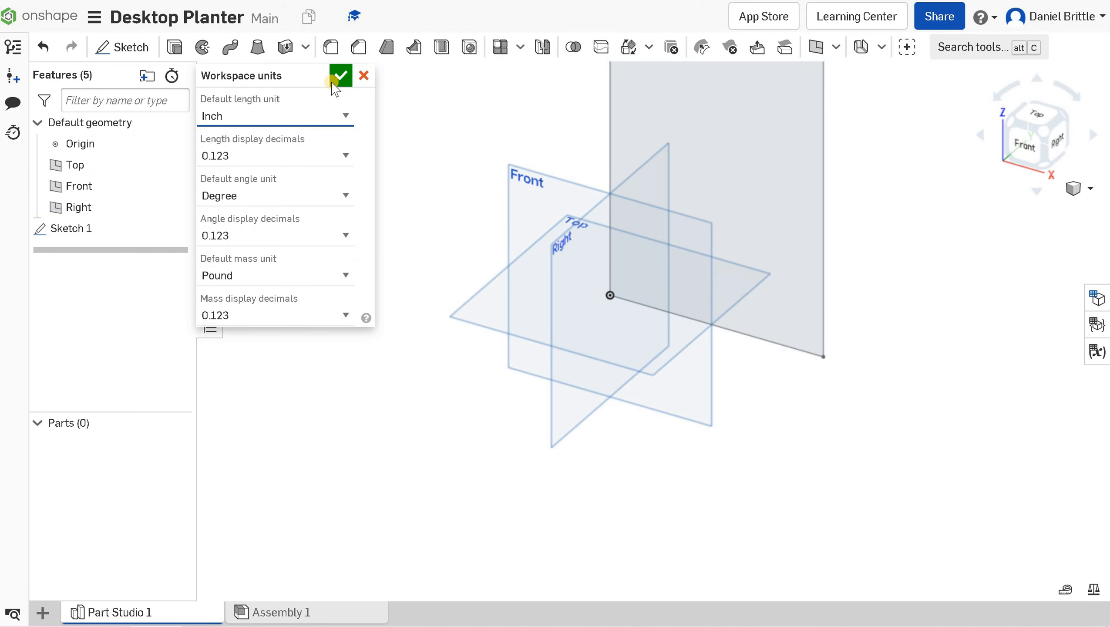
{"action": "left_click", "coordinate": [341, 75]}
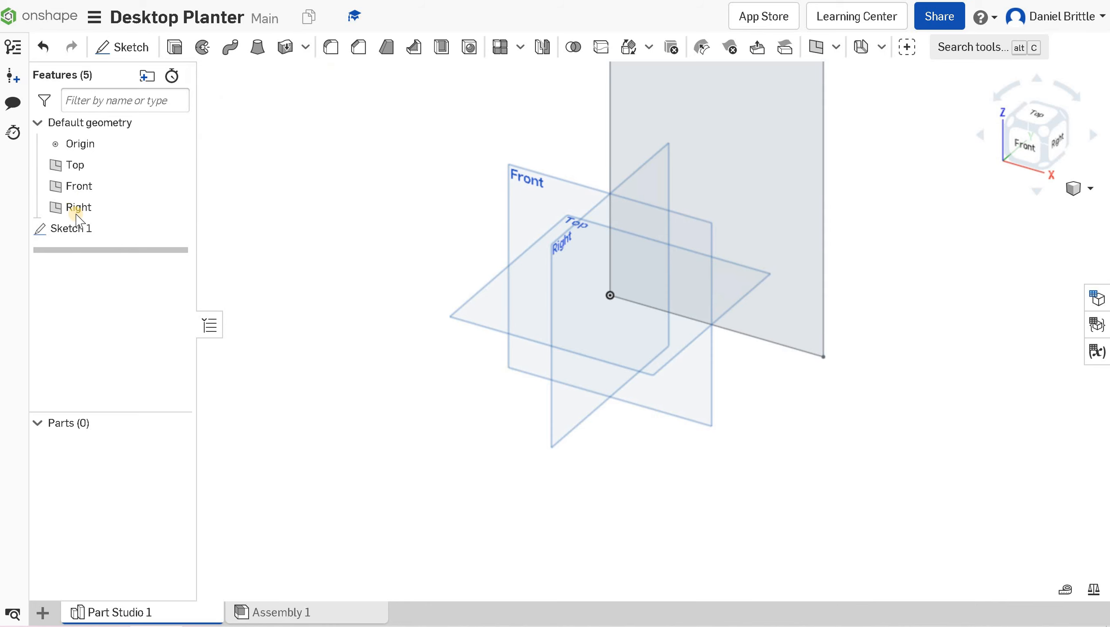
Edit the existing sketch and set the rectangle's height dimension to 140 mm.
{"action": "right_click", "coordinate": [94, 240]}
{"action": "left_click", "coordinate": [124, 276]}
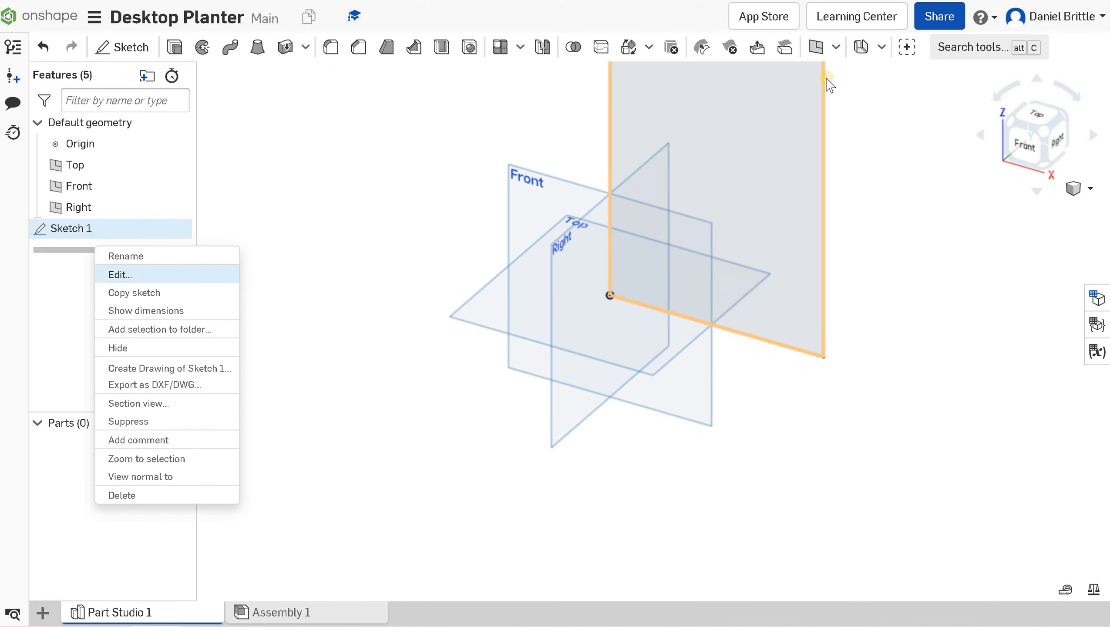
{"action": "left_click", "coordinate": [757, 46]}
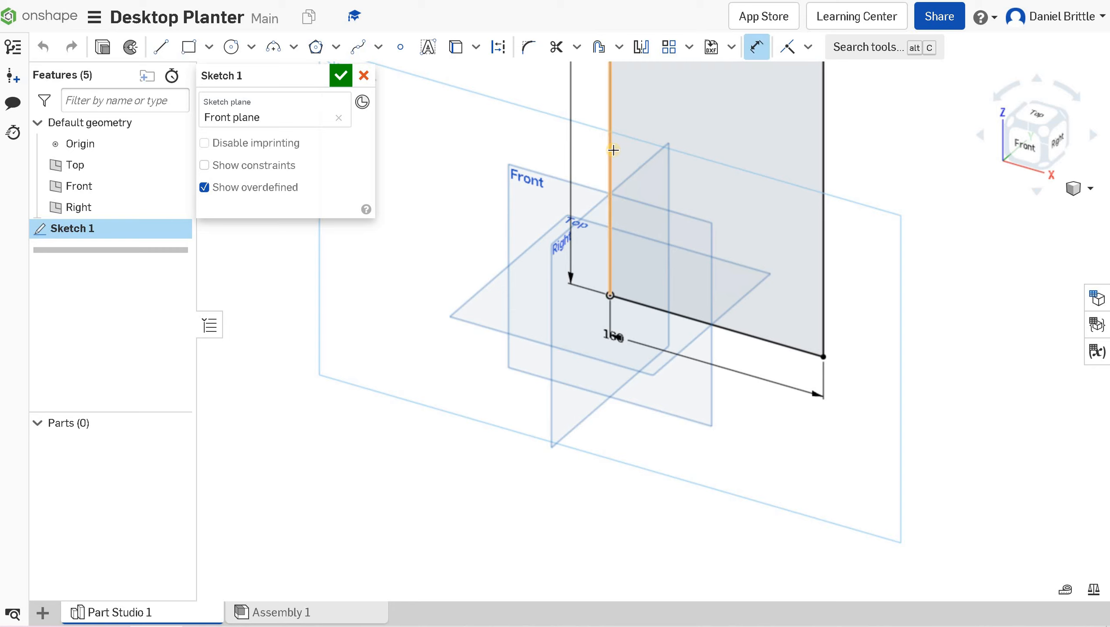
{"action": "left_click", "coordinate": [572, 145]}
{"action": "left_click", "coordinate": [588, 114]}
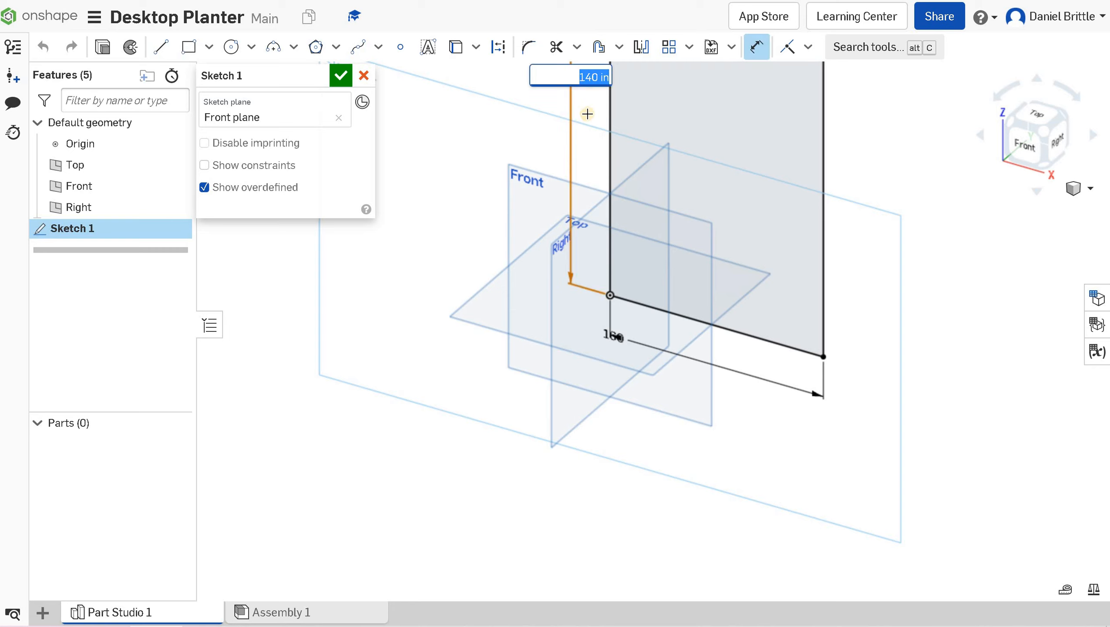
{"action": "type", "text": "140mm"}
{"action": "key", "text": "Return"}
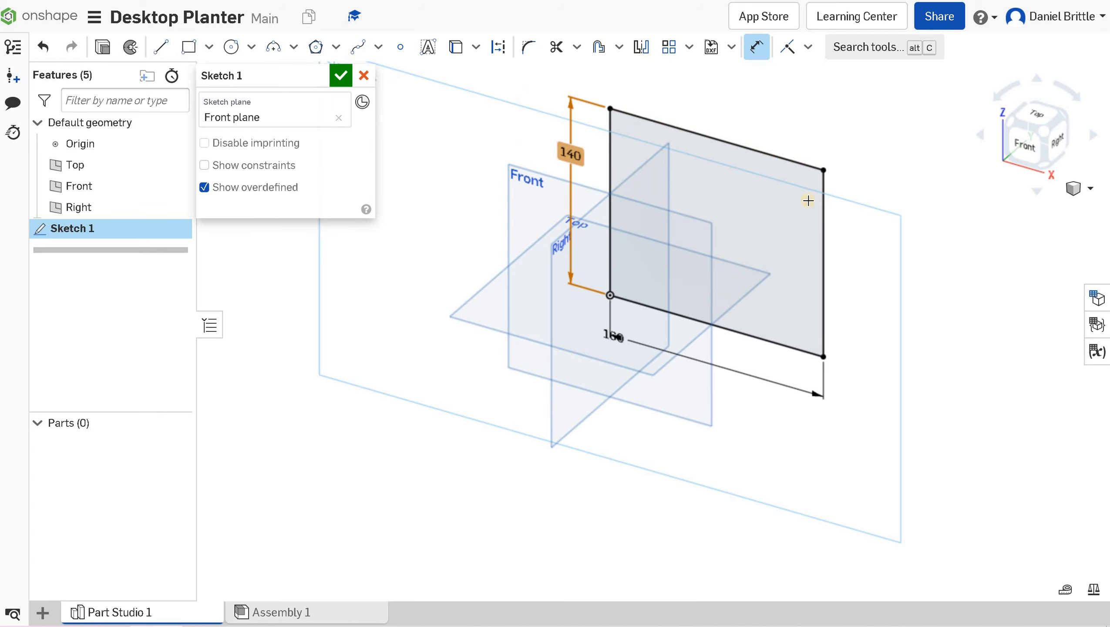
Sketch a smaller rectangle about 132 mm by 121 mm inside the first one, starting on its upper edge.
{"action": "scroll", "coordinate": [808, 201], "scroll_direction": "up", "scroll_amount": 3}
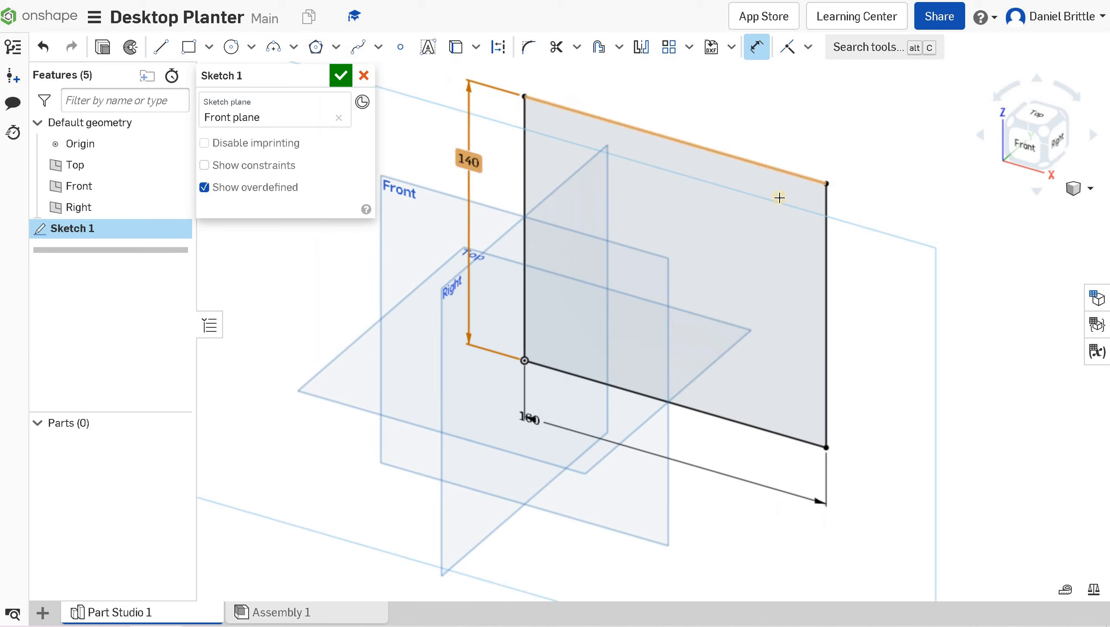
{"action": "left_click", "coordinate": [189, 47]}
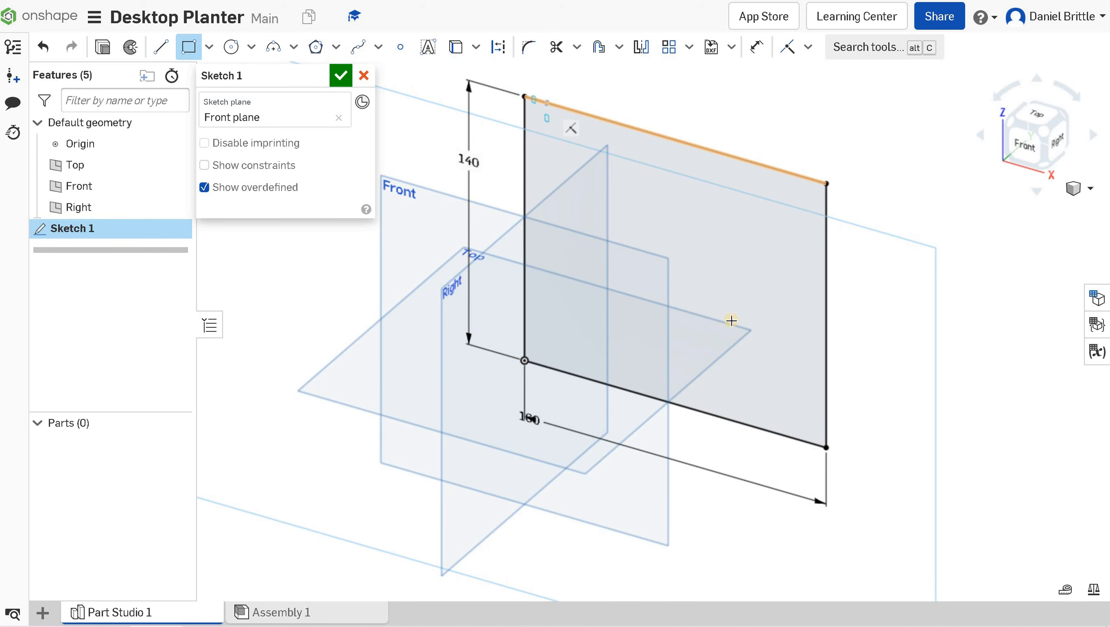
{"action": "left_click", "coordinate": [547, 102]}
{"action": "left_click", "coordinate": [795, 402]}
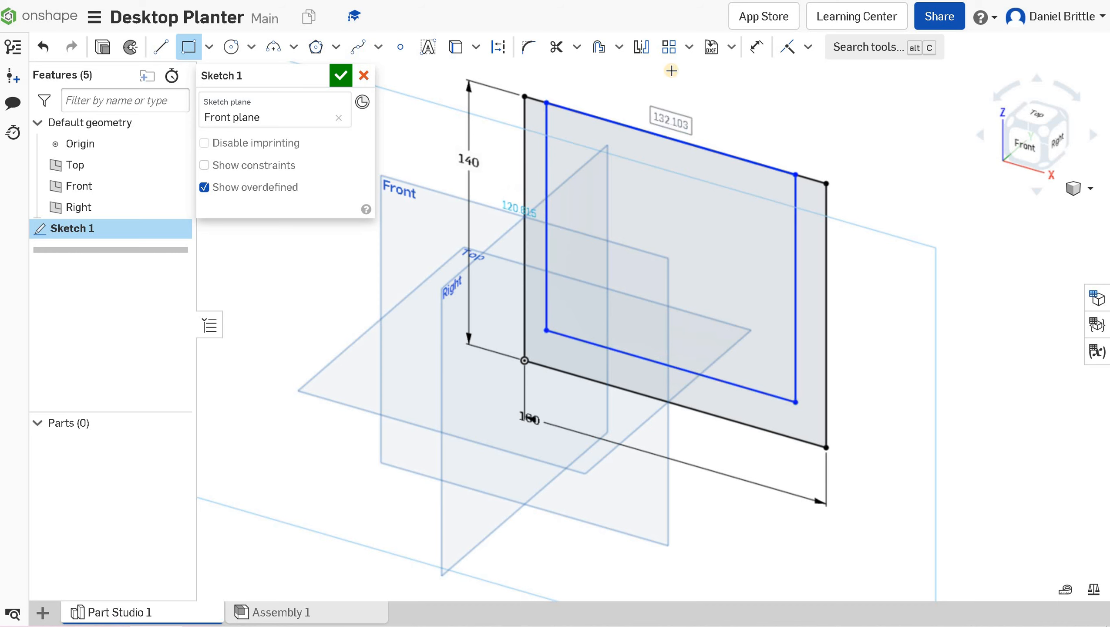
Dimension the inner rectangle with a height of 125 mm and a width of 130 mm.
{"action": "left_click", "coordinate": [757, 47]}
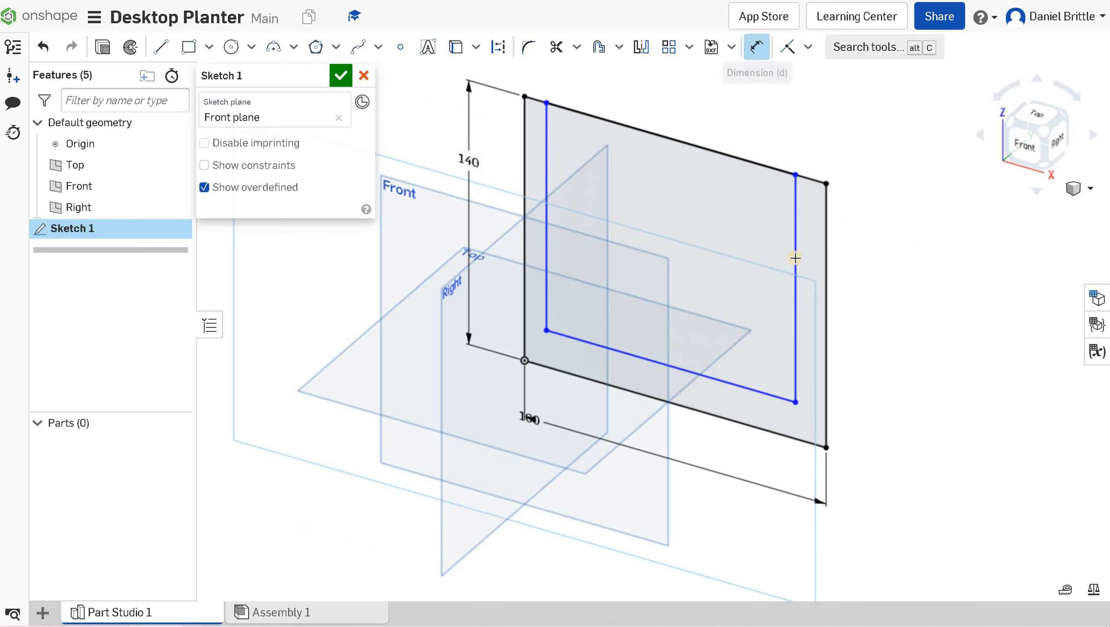
{"action": "left_click", "coordinate": [842, 272]}
{"action": "left_click", "coordinate": [920, 315]}
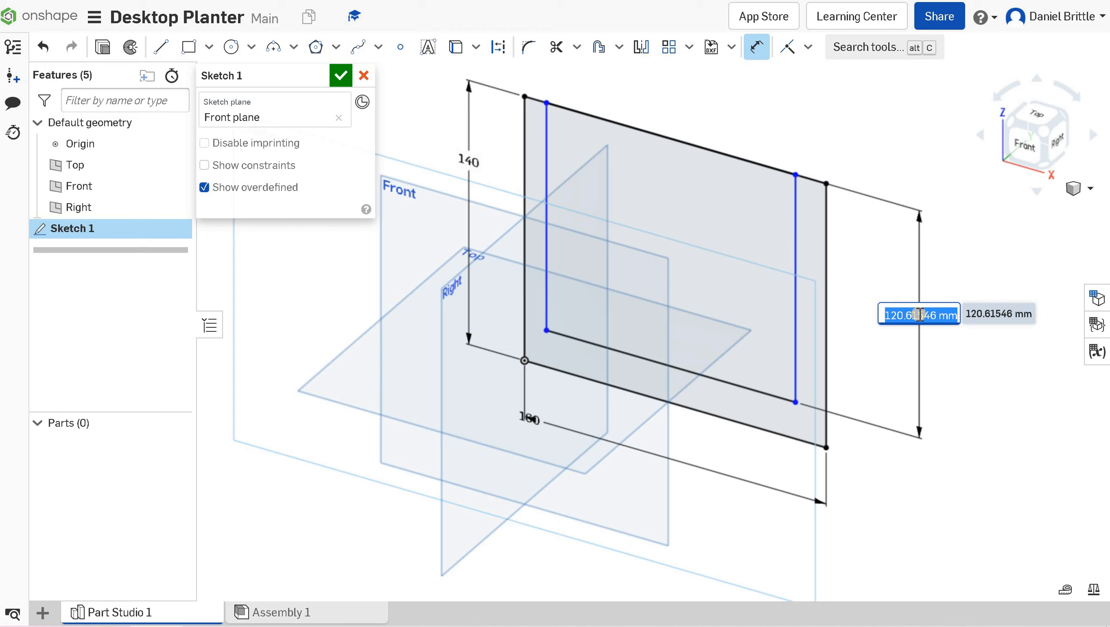
{"action": "type", "text": "125"}
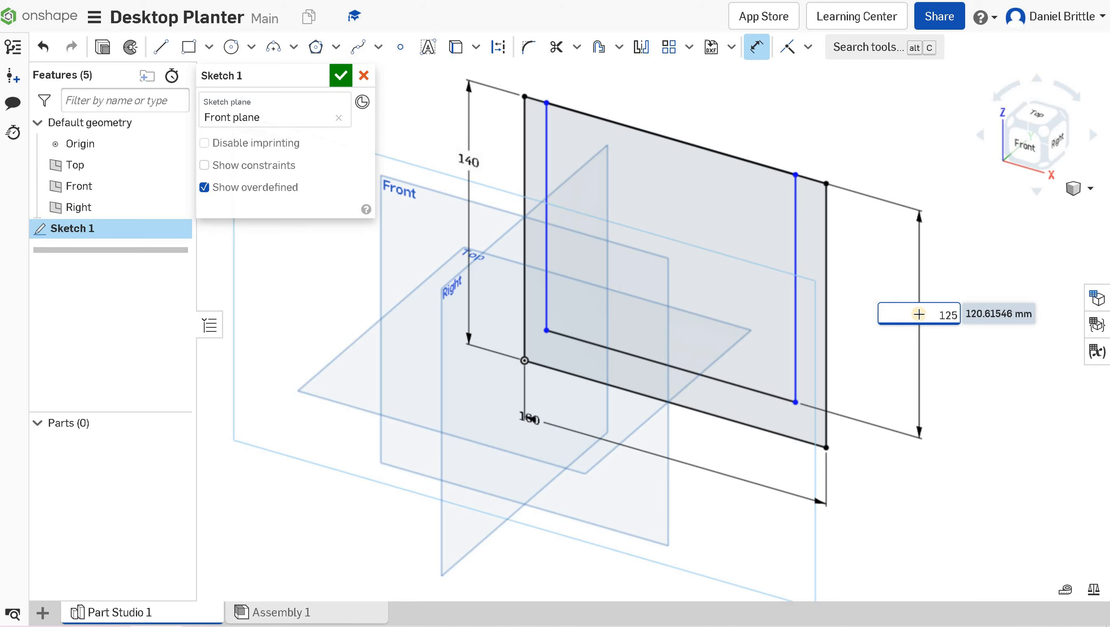
{"action": "key", "text": "Return"}
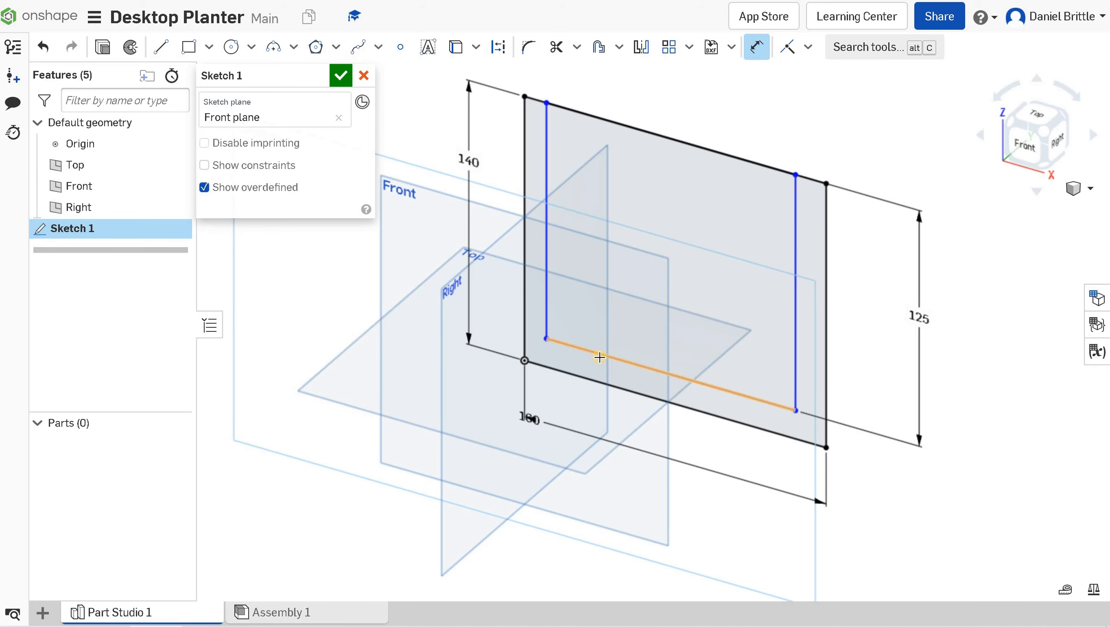
{"action": "left_click", "coordinate": [607, 391]}
{"action": "left_click", "coordinate": [745, 495]}
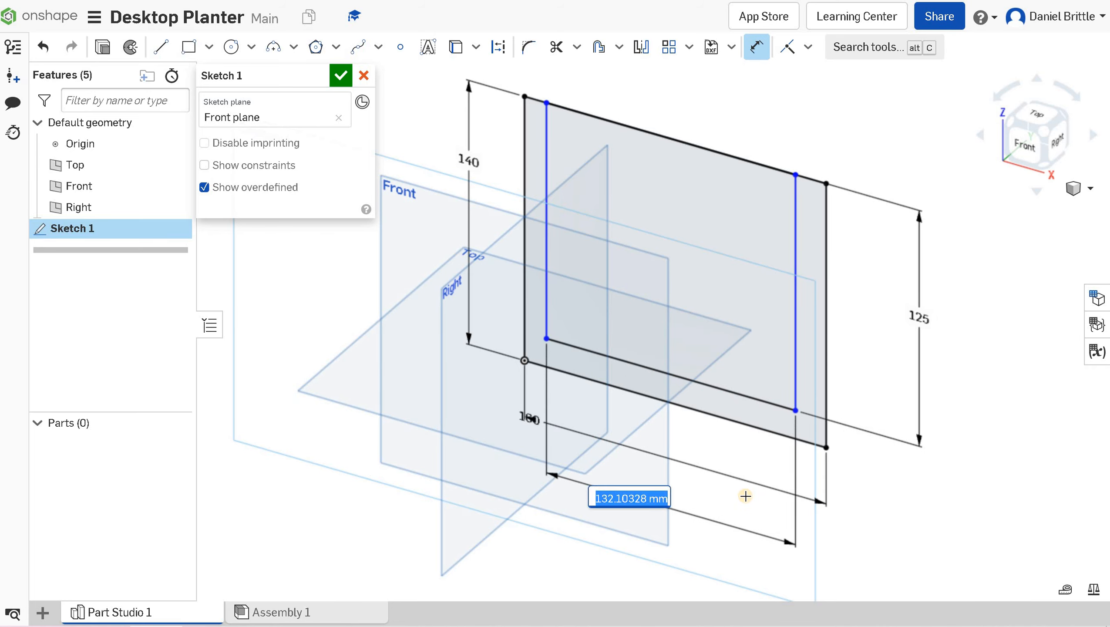
{"action": "type", "text": "130"}
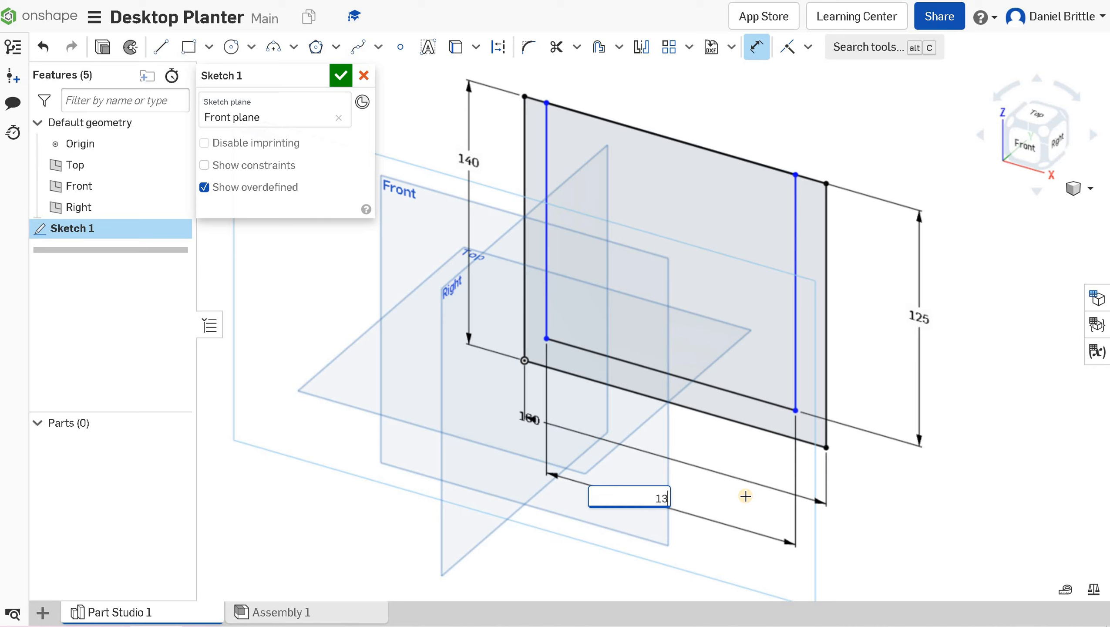
{"action": "key", "text": "Return"}
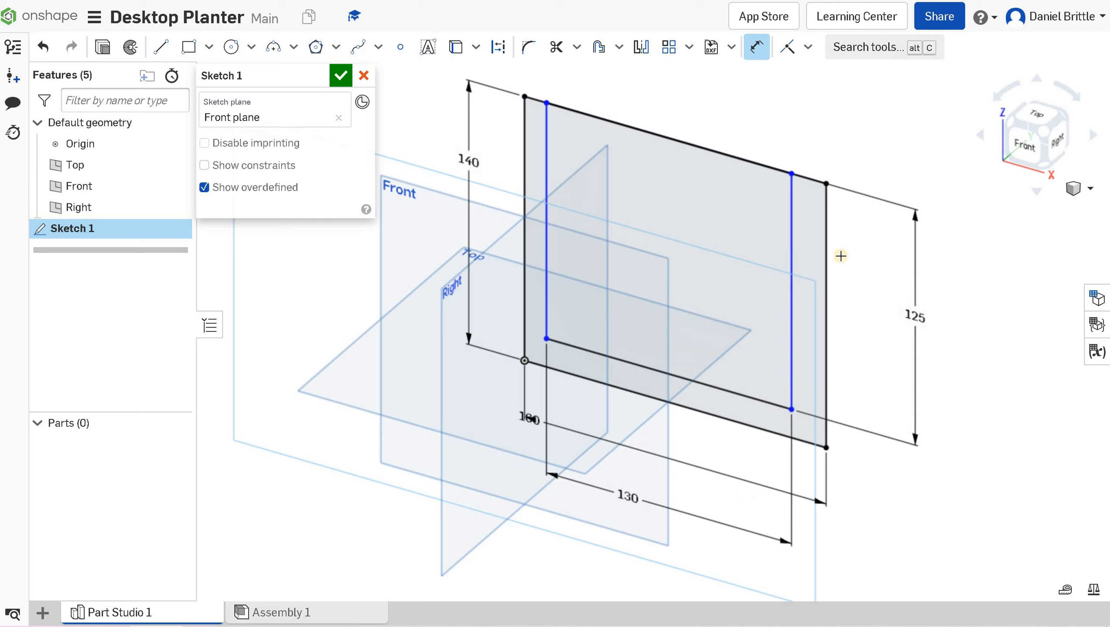
Set the distance between the right sides of the inner and outer rectangles to 15 mm and finish the sketch.
{"action": "left_click", "coordinate": [793, 216]}
{"action": "left_click", "coordinate": [829, 222]}
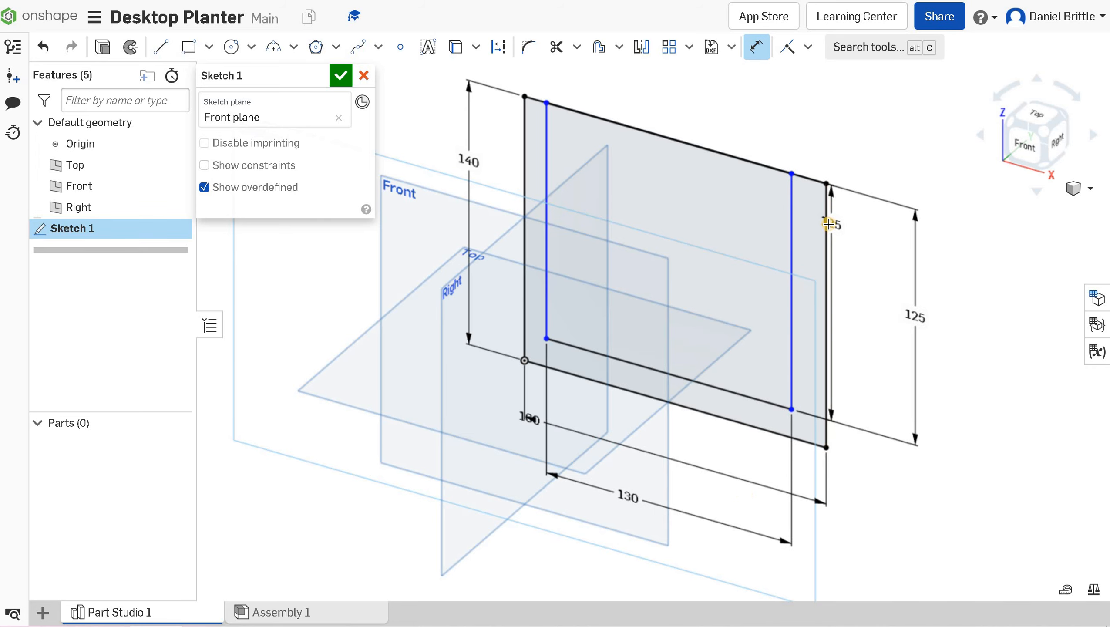
{"action": "left_click", "coordinate": [851, 152]}
{"action": "type", "text": "15"}
{"action": "key", "text": "Return"}
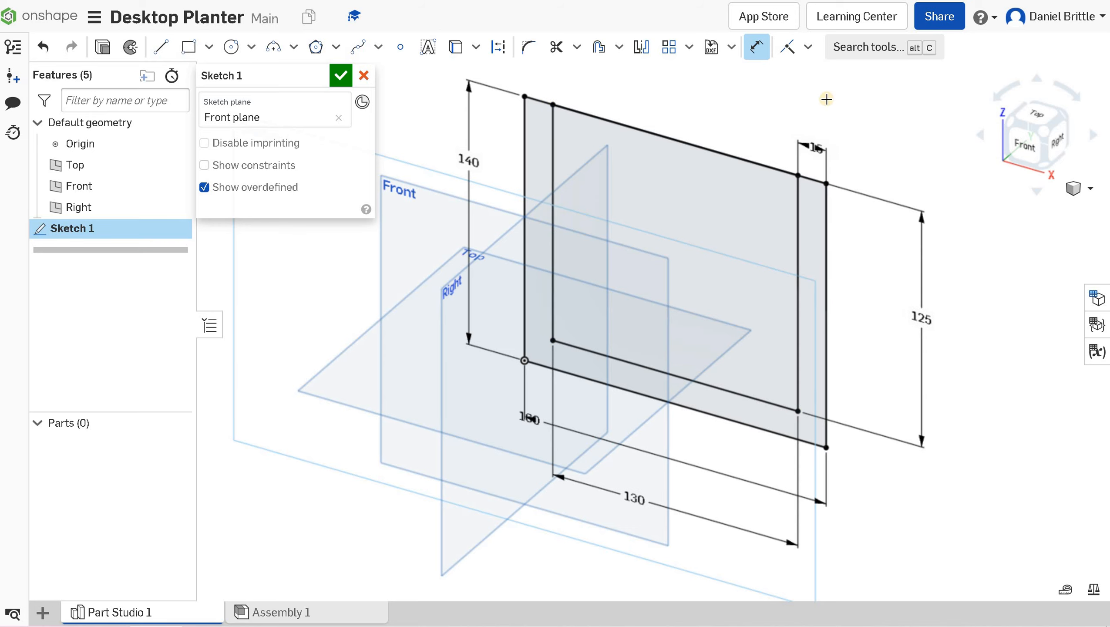
{"action": "left_click", "coordinate": [345, 77]}
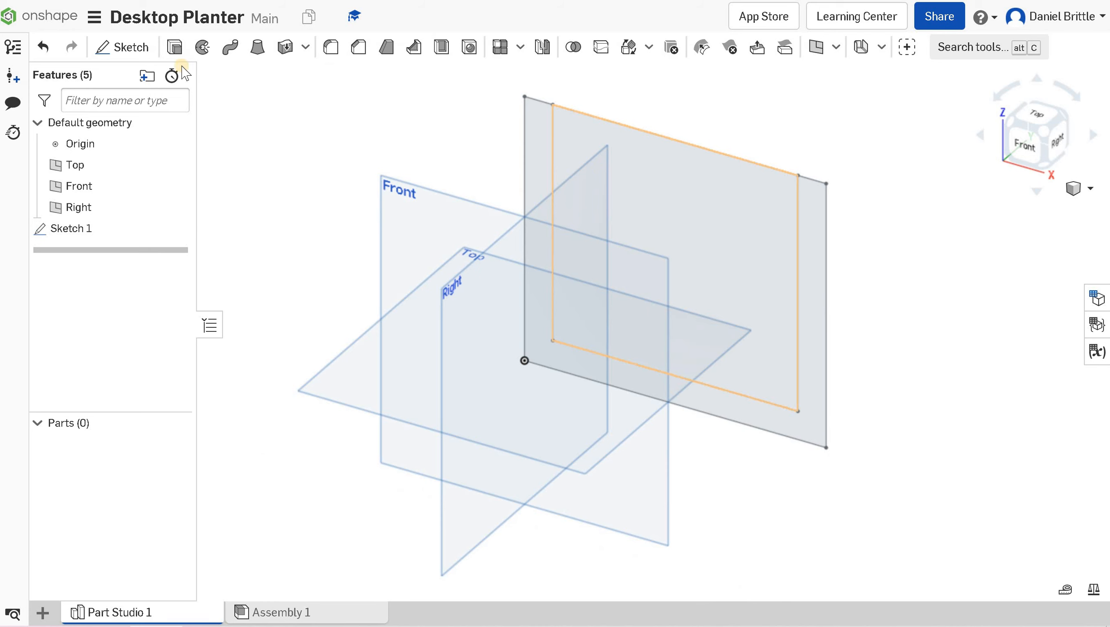
Extrude the U-shaped sketch region as a new solid with a blind depth of 15 mm.
{"action": "left_click", "coordinate": [174, 49]}
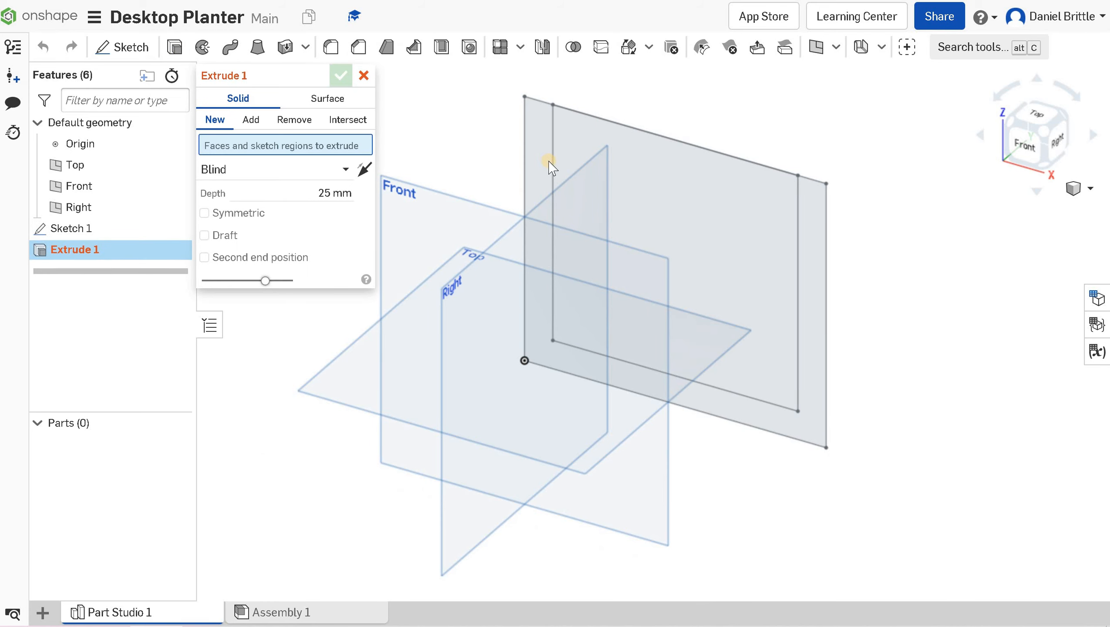
{"action": "left_click", "coordinate": [552, 224]}
{"action": "left_click", "coordinate": [333, 202]}
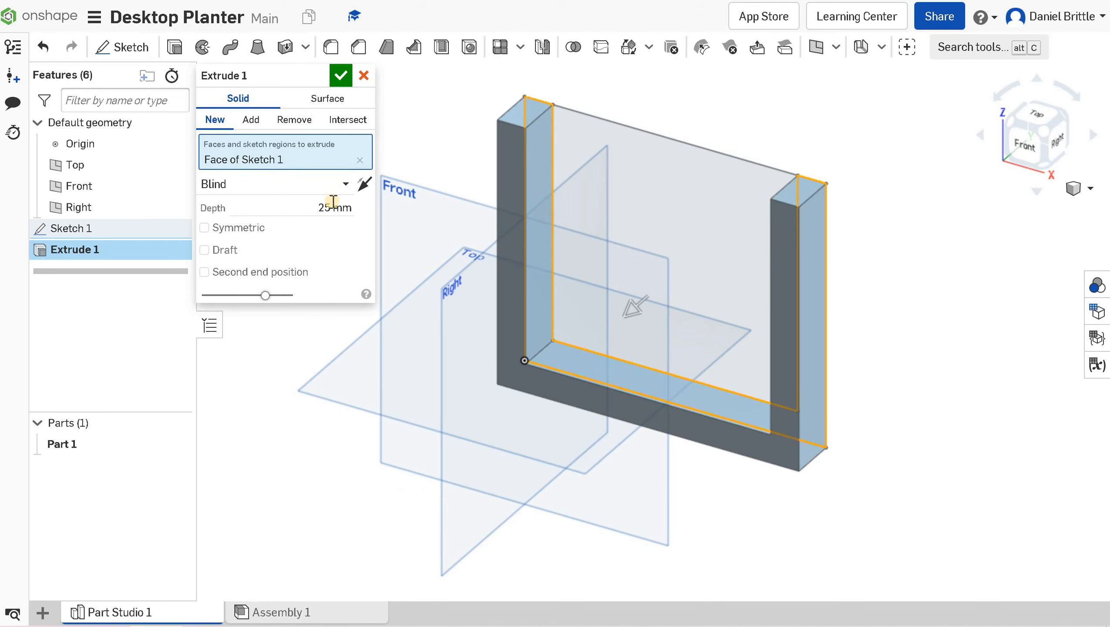
{"action": "type", "text": "1"}
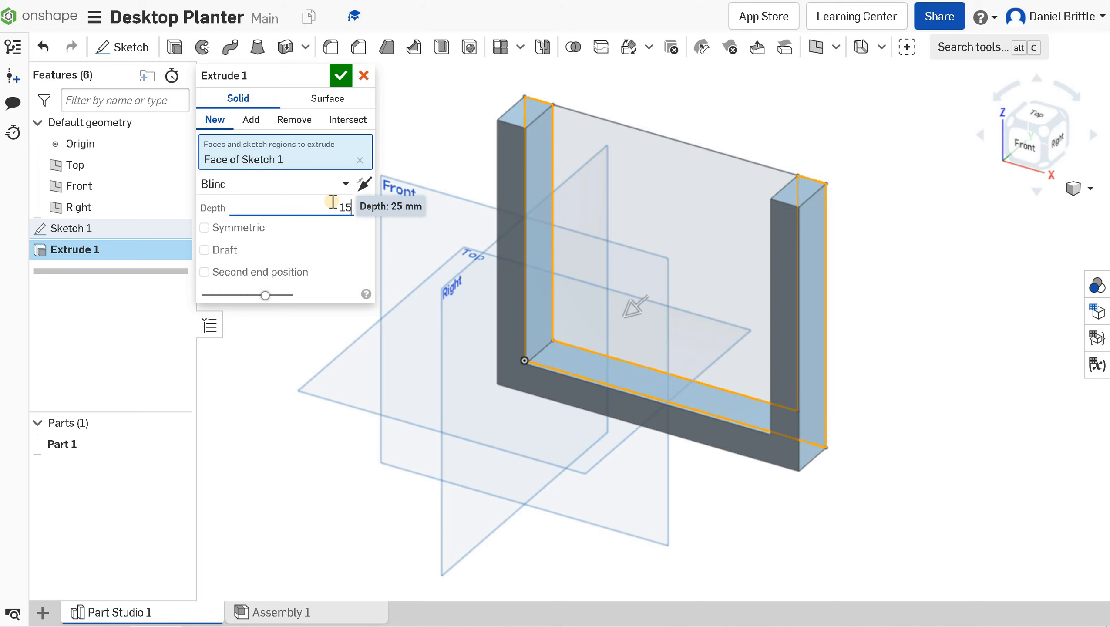
{"action": "key", "text": "Return"}
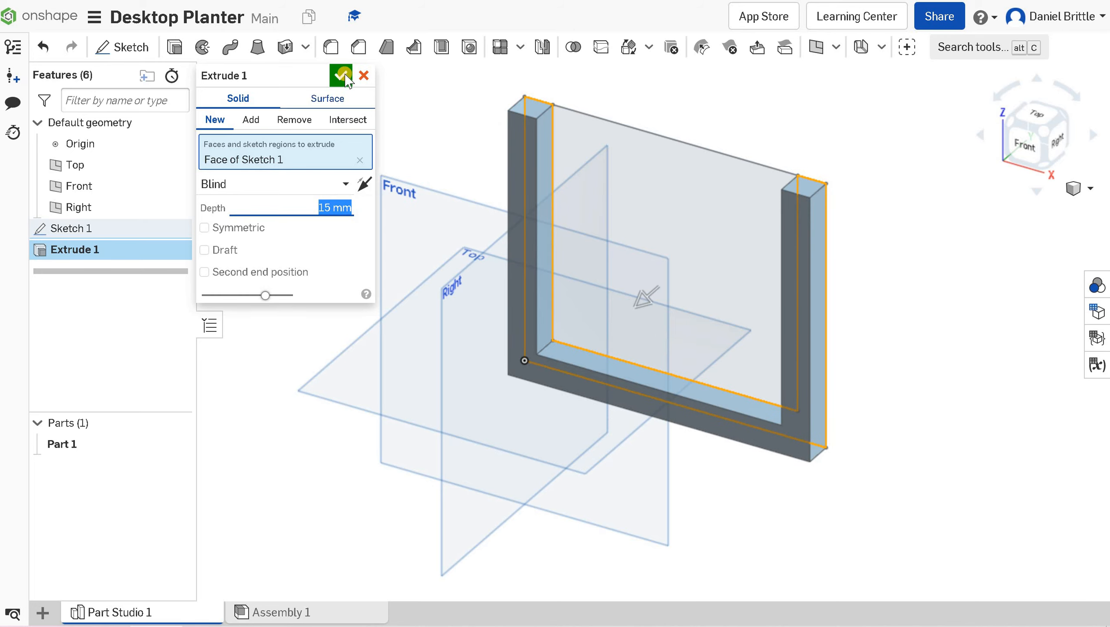
{"action": "left_click", "coordinate": [343, 76]}
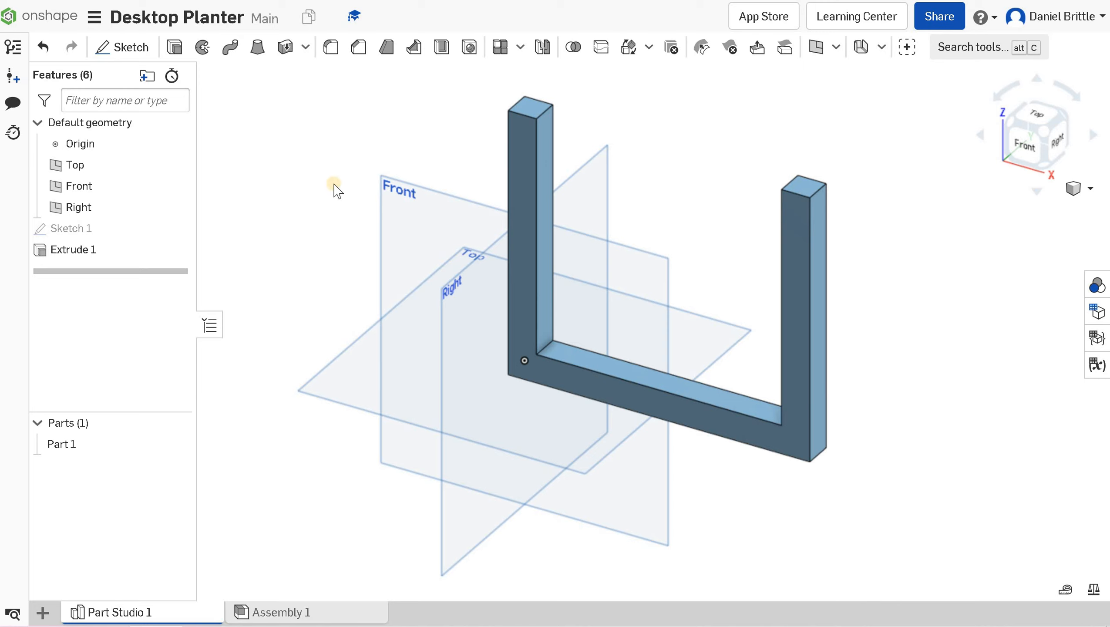
Start a sketch on the Front plane and draw a rectangle about 86 mm high between the frame's uprights, resting on the crossbar.
{"action": "left_click", "coordinate": [423, 222]}
{"action": "left_click", "coordinate": [123, 48]}
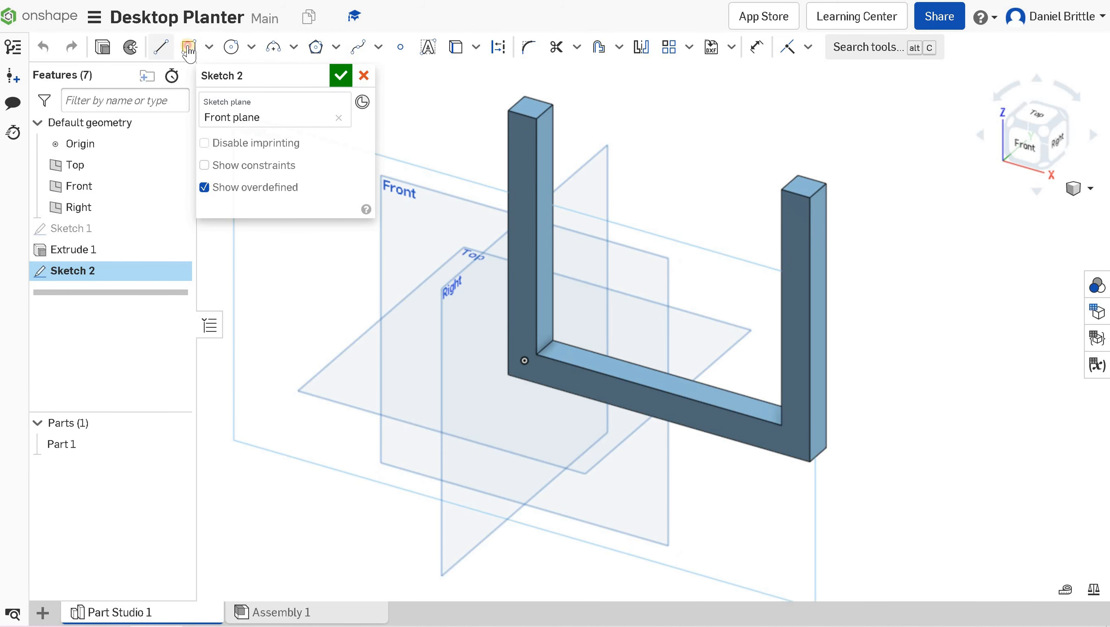
{"action": "left_click", "coordinate": [188, 46]}
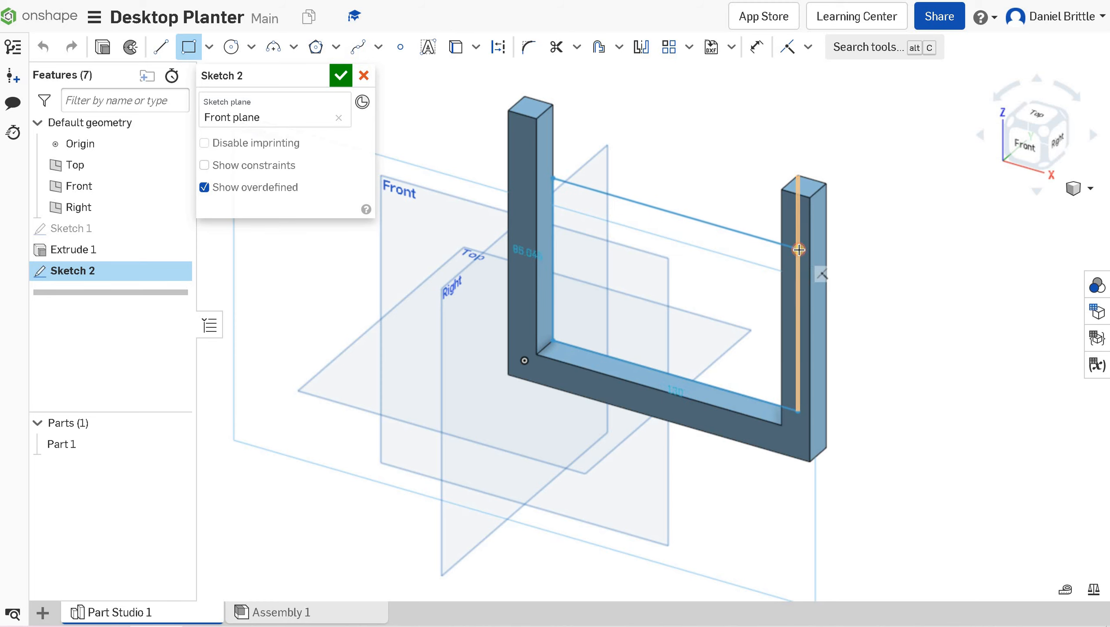
{"action": "left_click", "coordinate": [798, 250]}
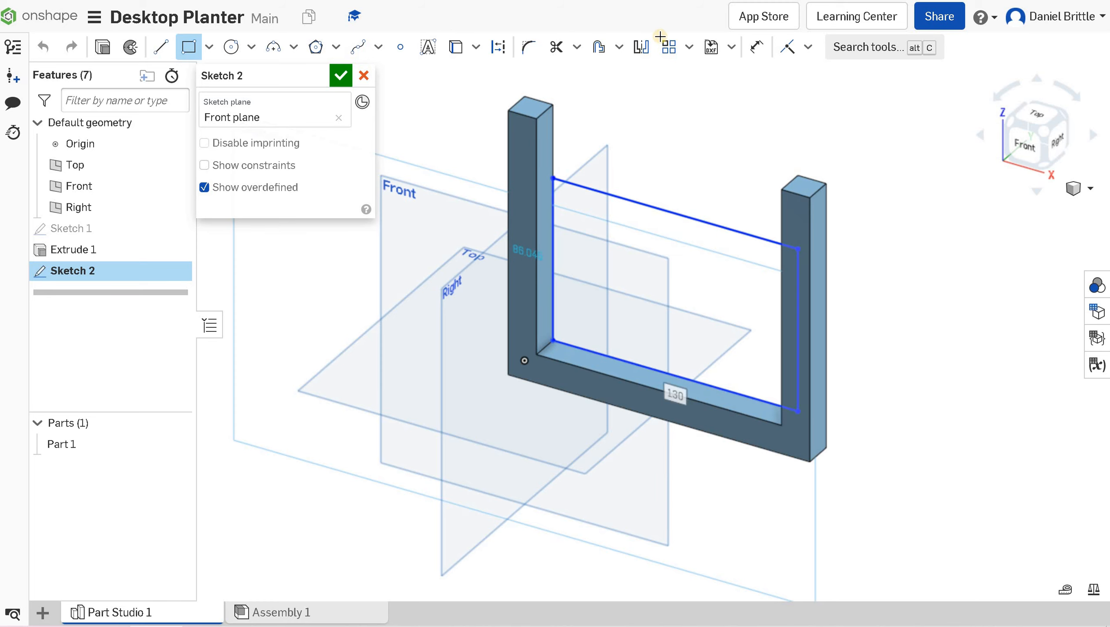
Set the height of the rectangle between the uprights to 110 mm.
{"action": "left_click", "coordinate": [759, 48]}
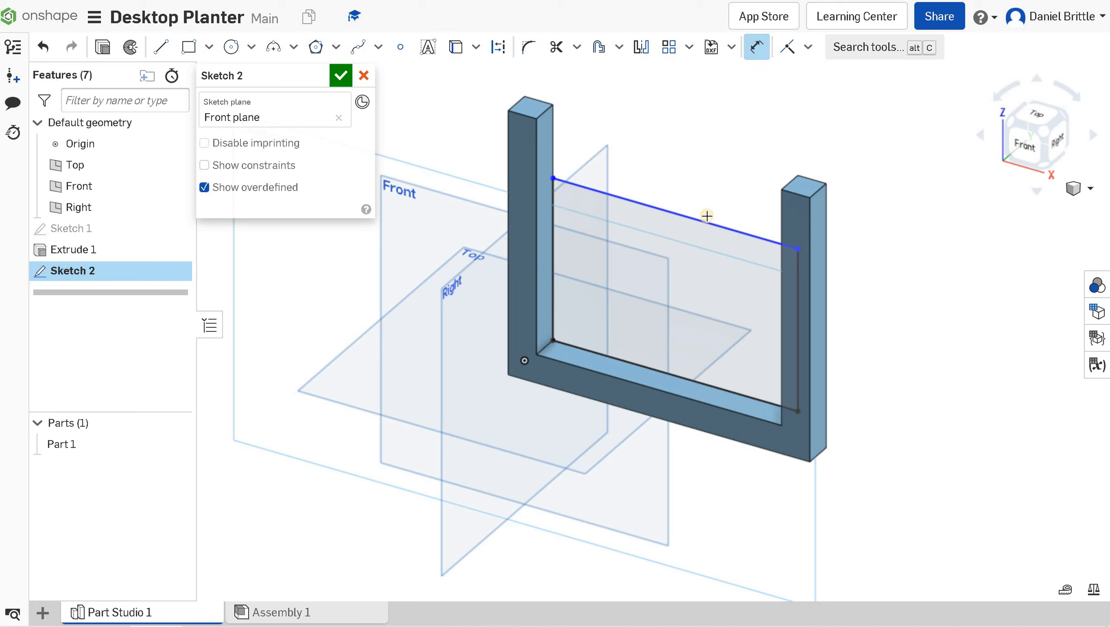
{"action": "left_click", "coordinate": [797, 276]}
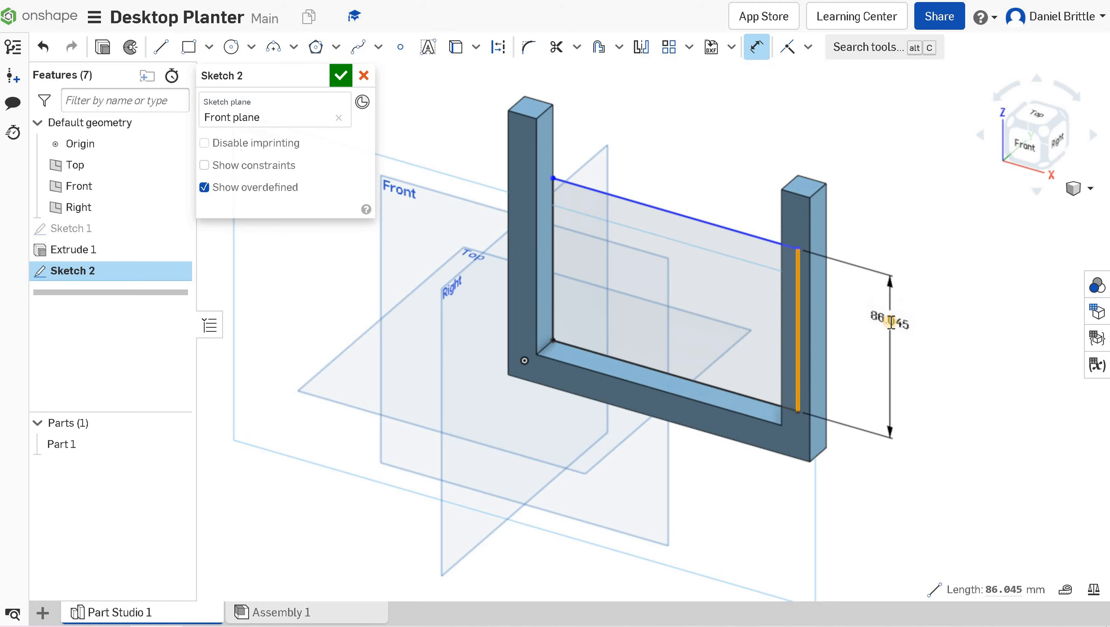
{"action": "left_click", "coordinate": [891, 323]}
{"action": "type", "text": "110"}
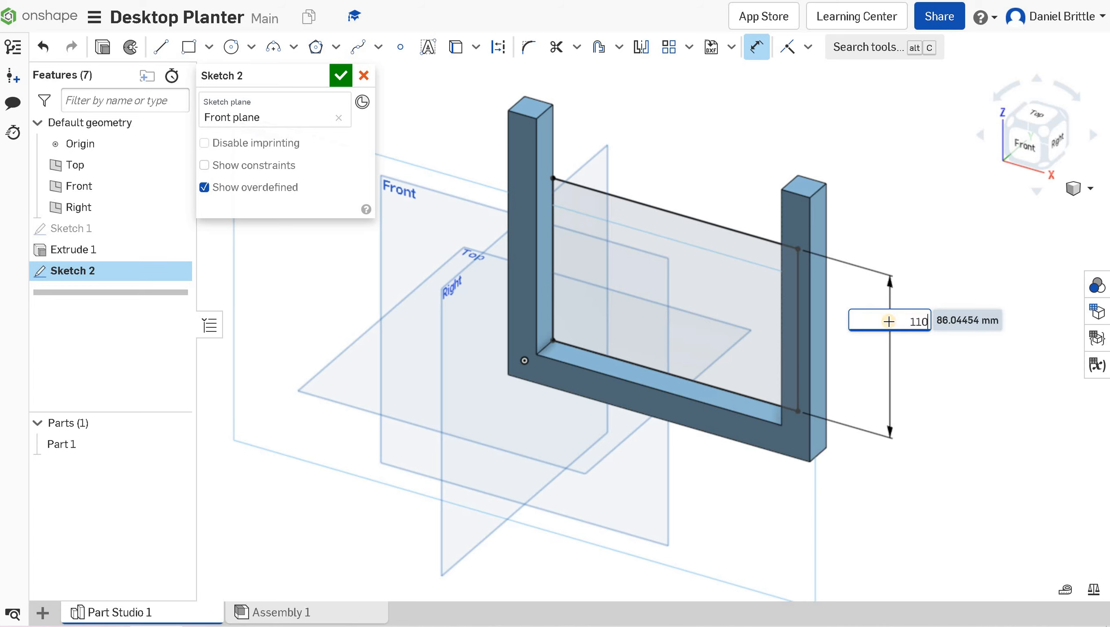
{"action": "key", "text": "Return"}
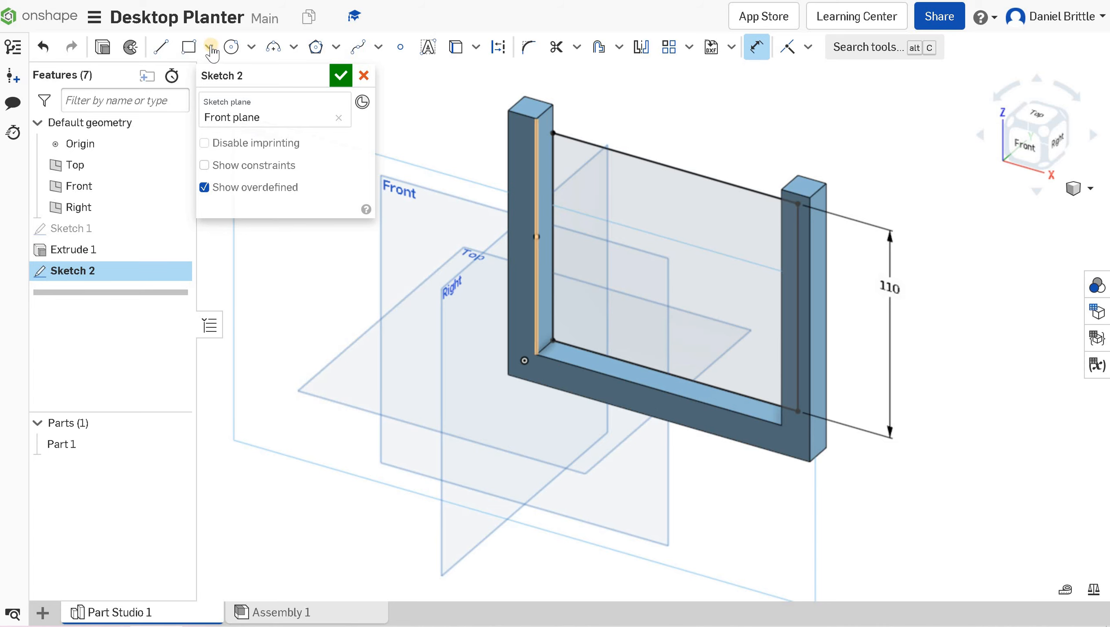
Draw a smaller rectangle about 85 by 73 mm inside the existing one, hanging from its top edge.
{"action": "left_click", "coordinate": [189, 47]}
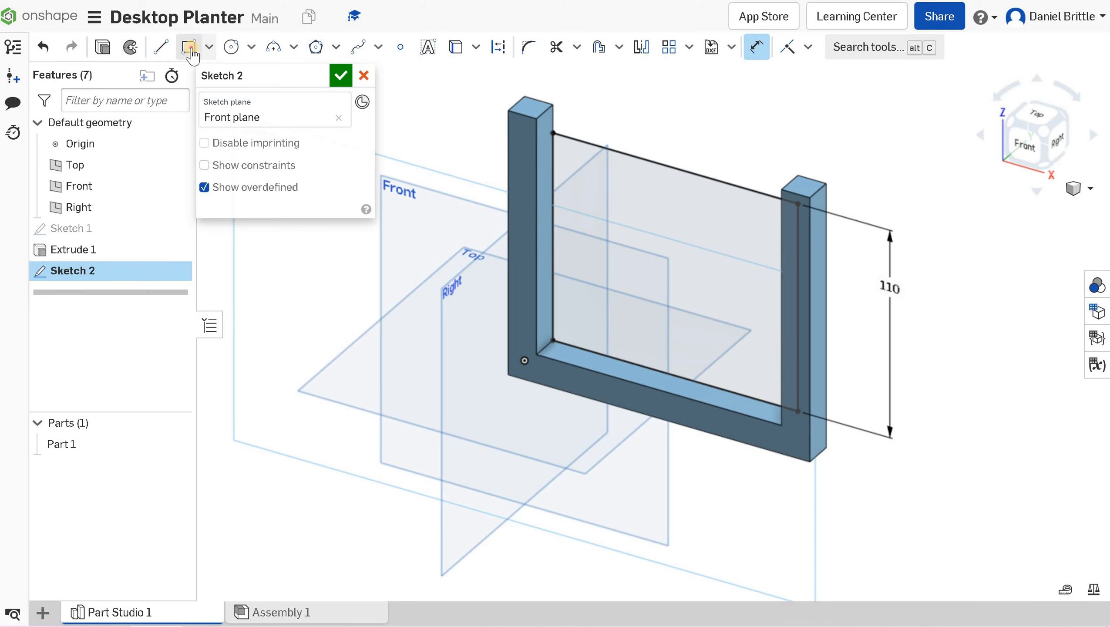
{"action": "left_click", "coordinate": [584, 142]}
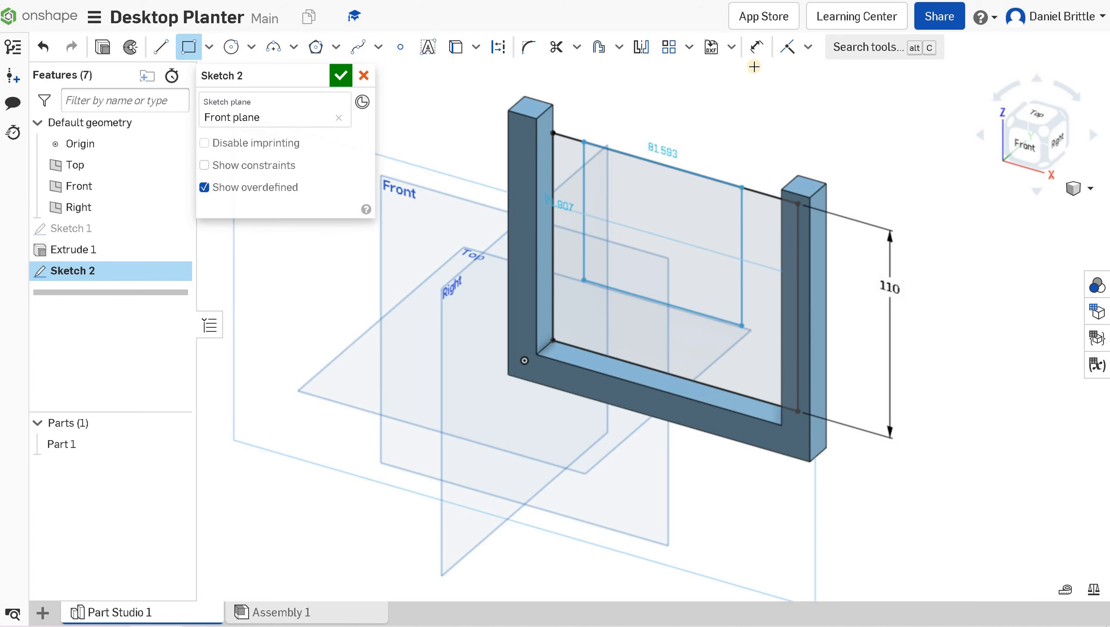
{"action": "left_click", "coordinate": [743, 326]}
Set the inner rectangle's height to 95 mm and its width to 100 mm.
{"action": "left_click", "coordinate": [759, 48]}
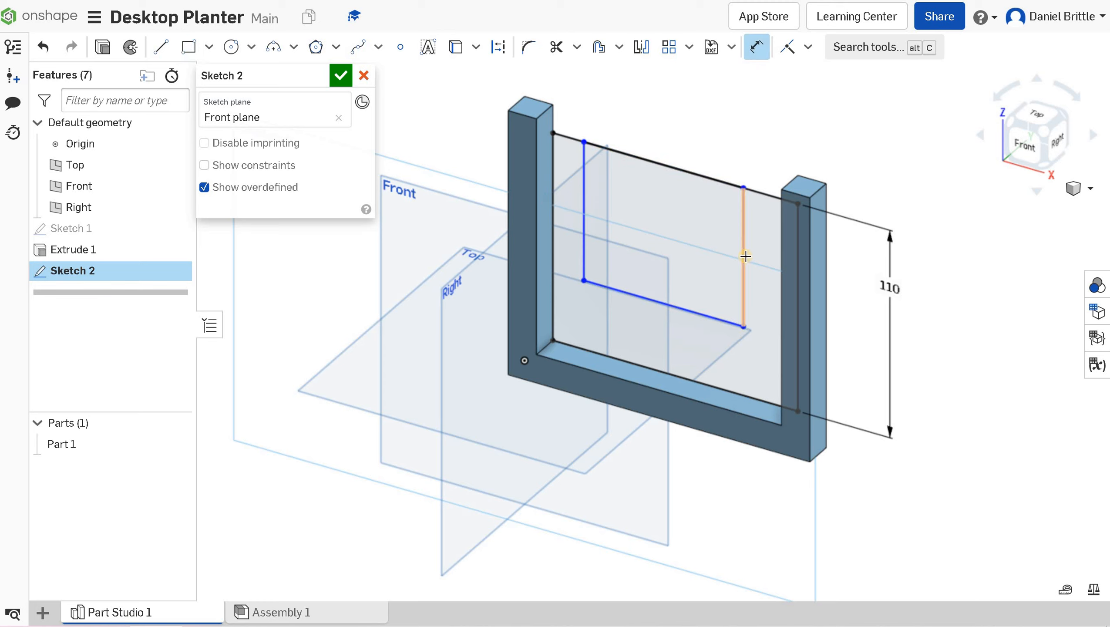
{"action": "left_click", "coordinate": [847, 266]}
{"action": "type", "text": "5"}
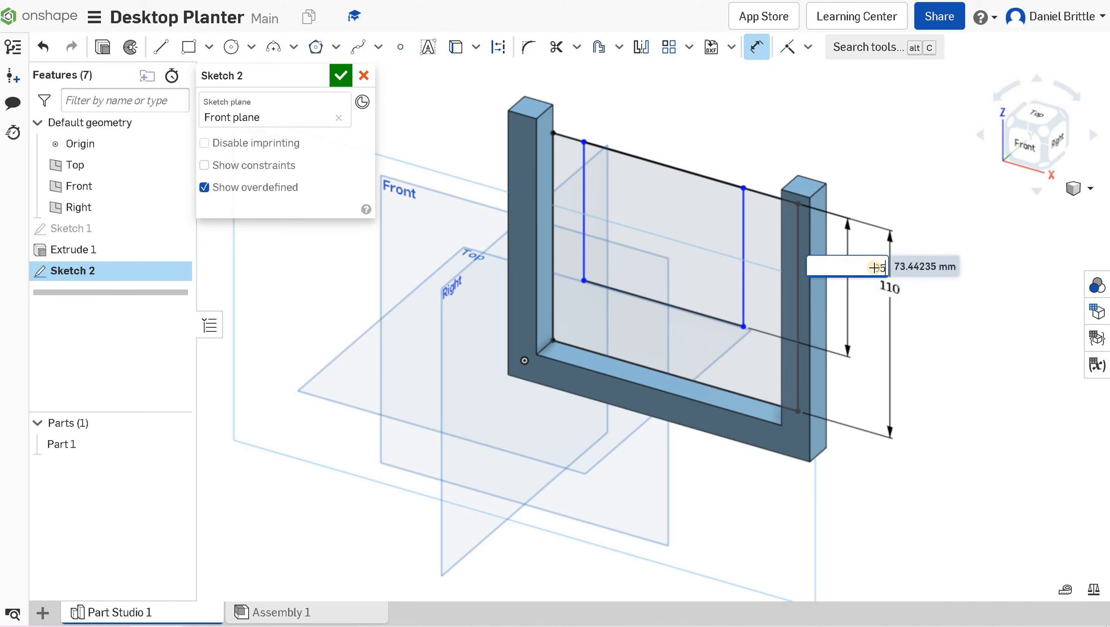
{"action": "key", "text": "Return"}
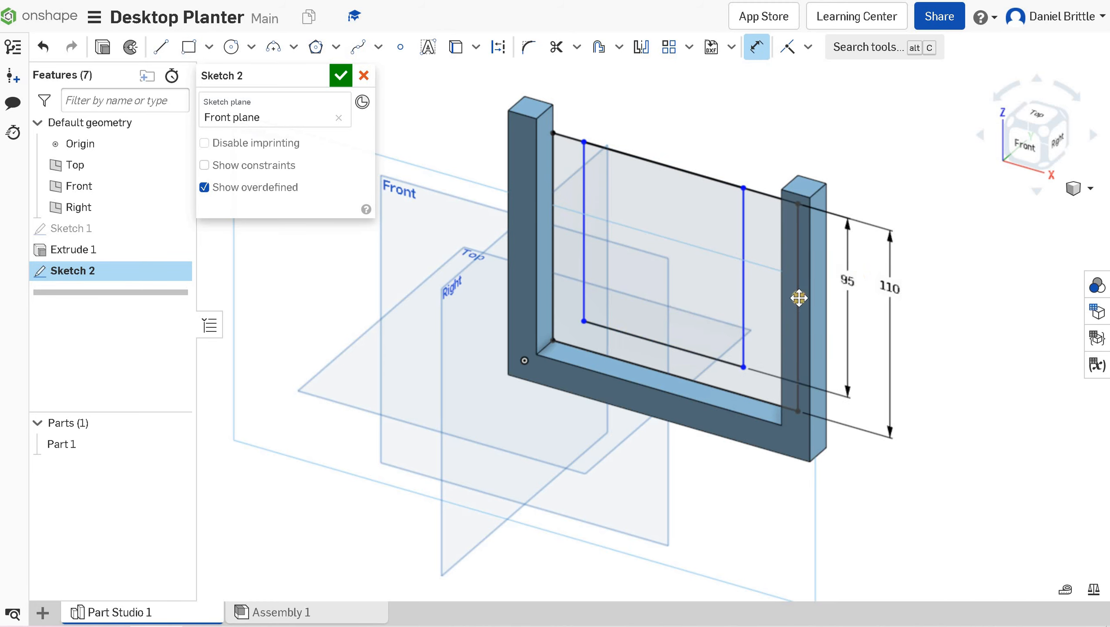
{"action": "left_click", "coordinate": [692, 351]}
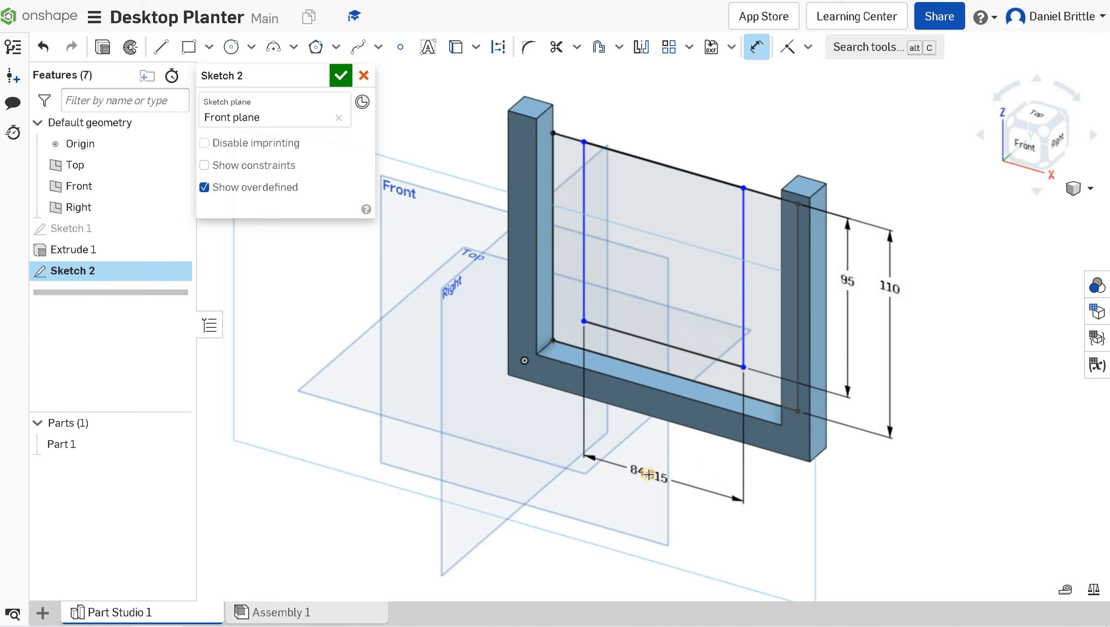
{"action": "left_click", "coordinate": [690, 489]}
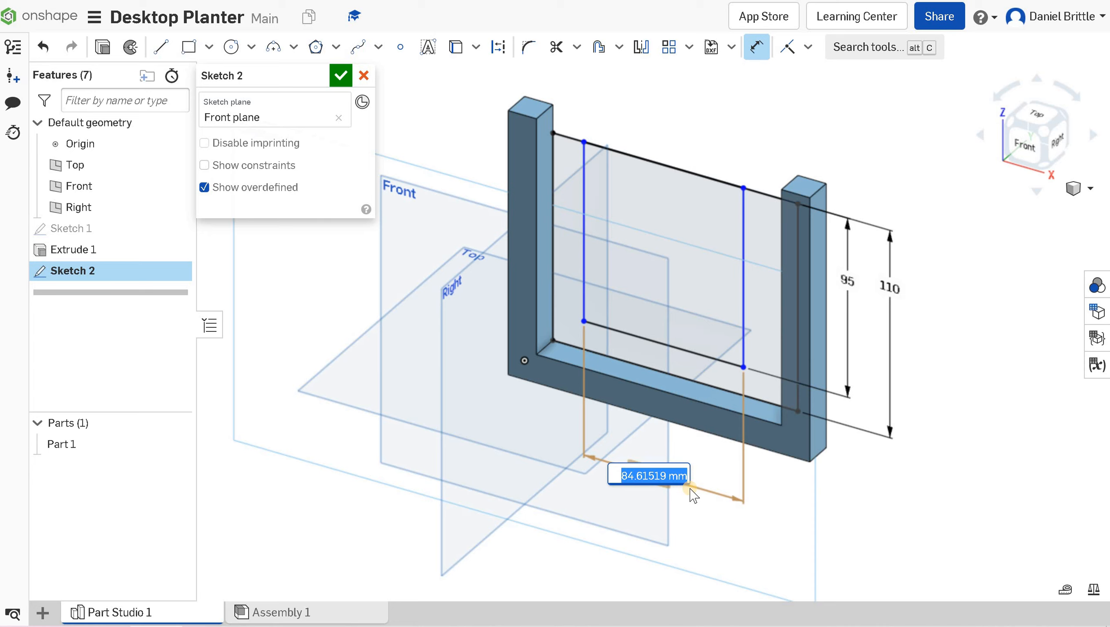
{"action": "type", "text": "100"}
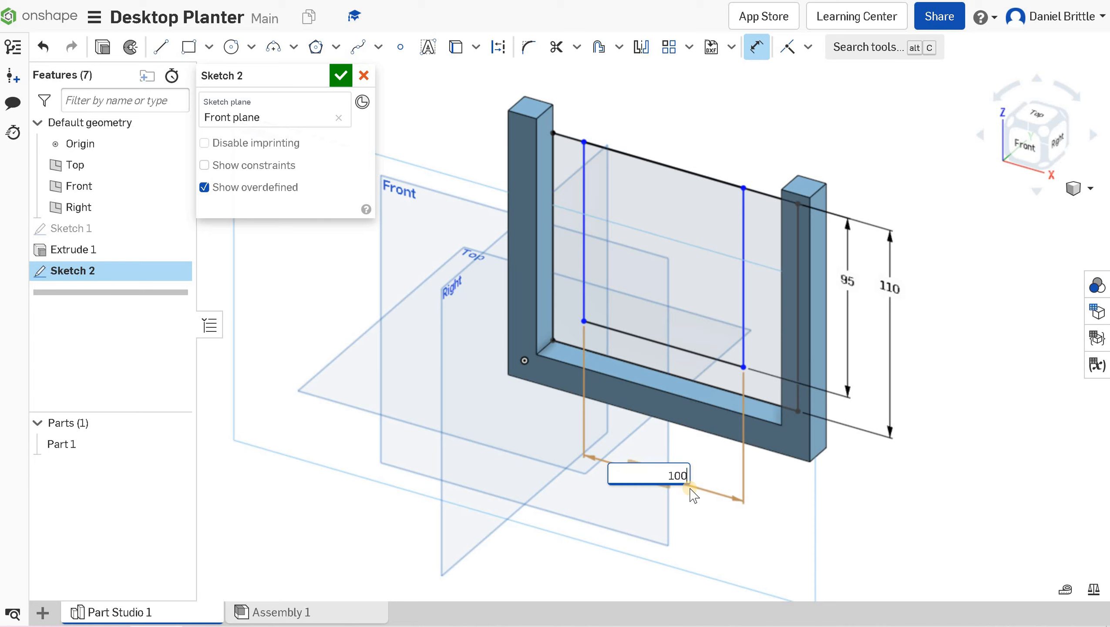
{"action": "key", "text": "Return"}
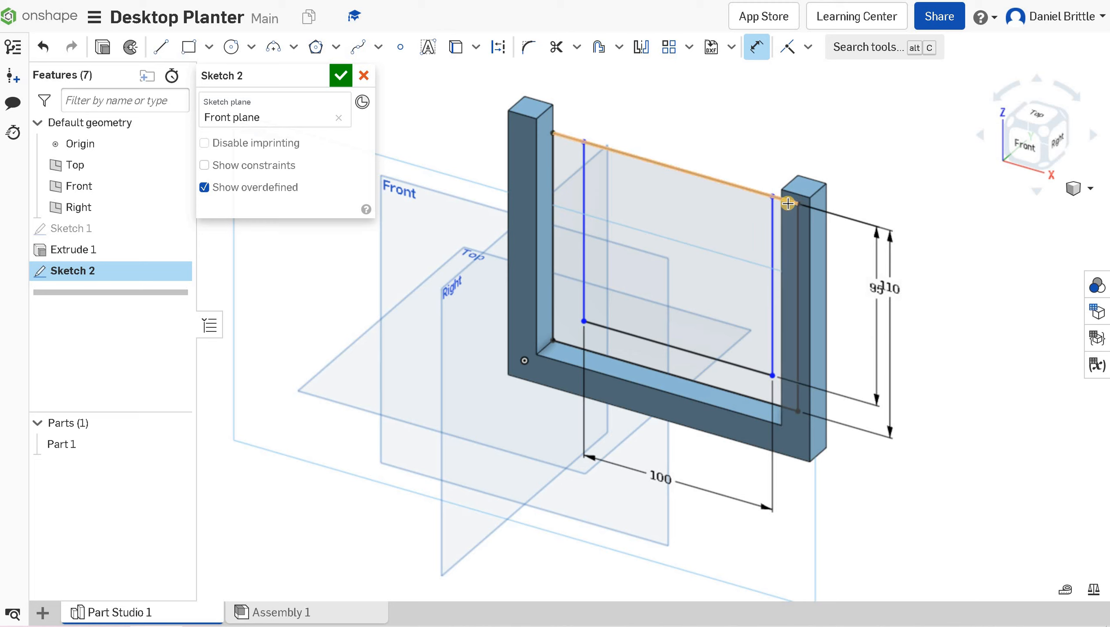
Set the distance between the right sides of the two Sketch 2 rectangles to 15 mm and finish the sketch.
{"action": "left_click", "coordinate": [786, 157]}
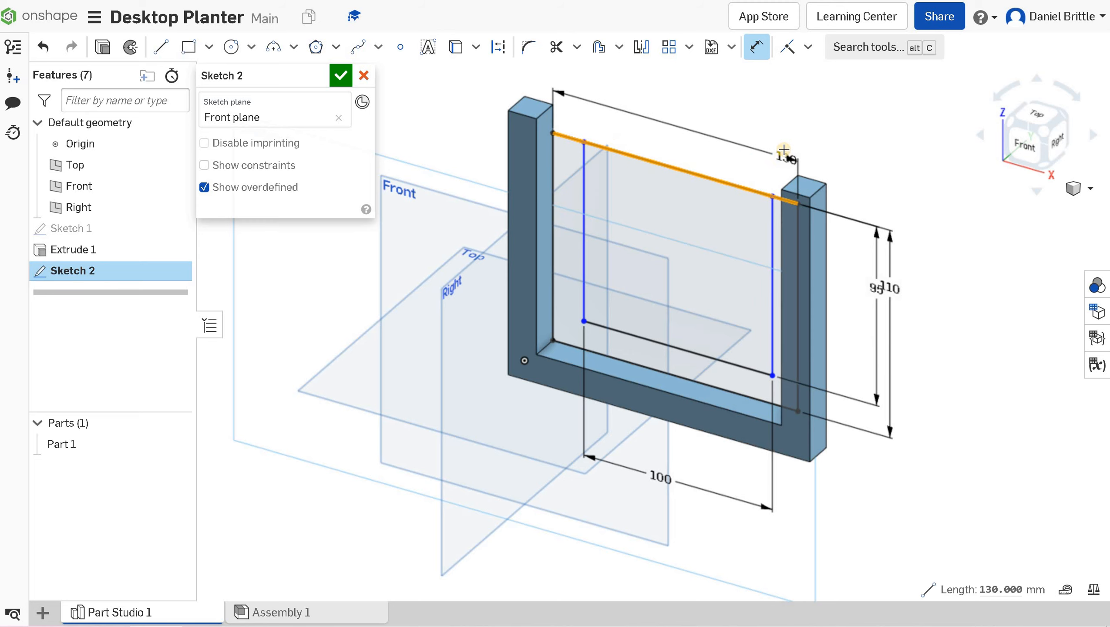
{"action": "left_click", "coordinate": [757, 48]}
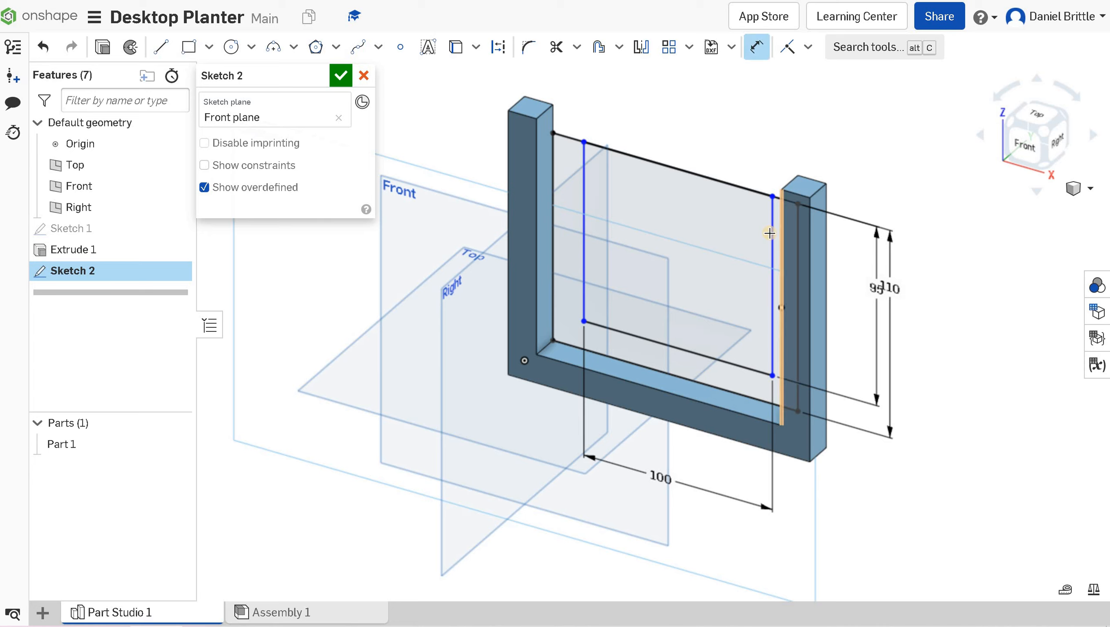
{"action": "left_click", "coordinate": [793, 233]}
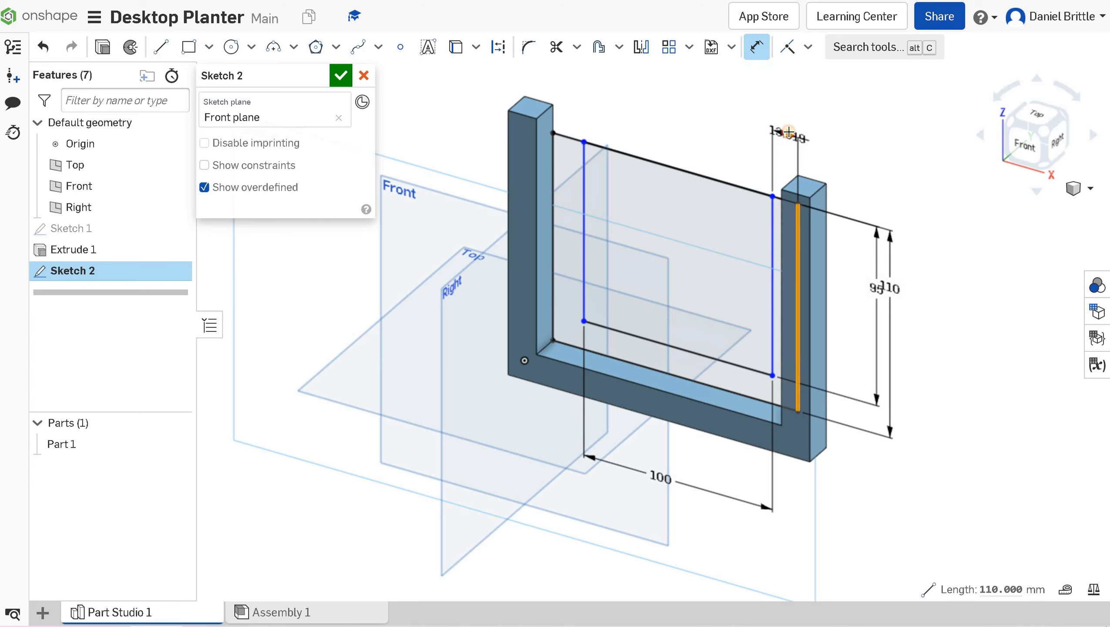
{"action": "left_click", "coordinate": [789, 133]}
{"action": "type", "text": "15"}
{"action": "key", "text": "Return"}
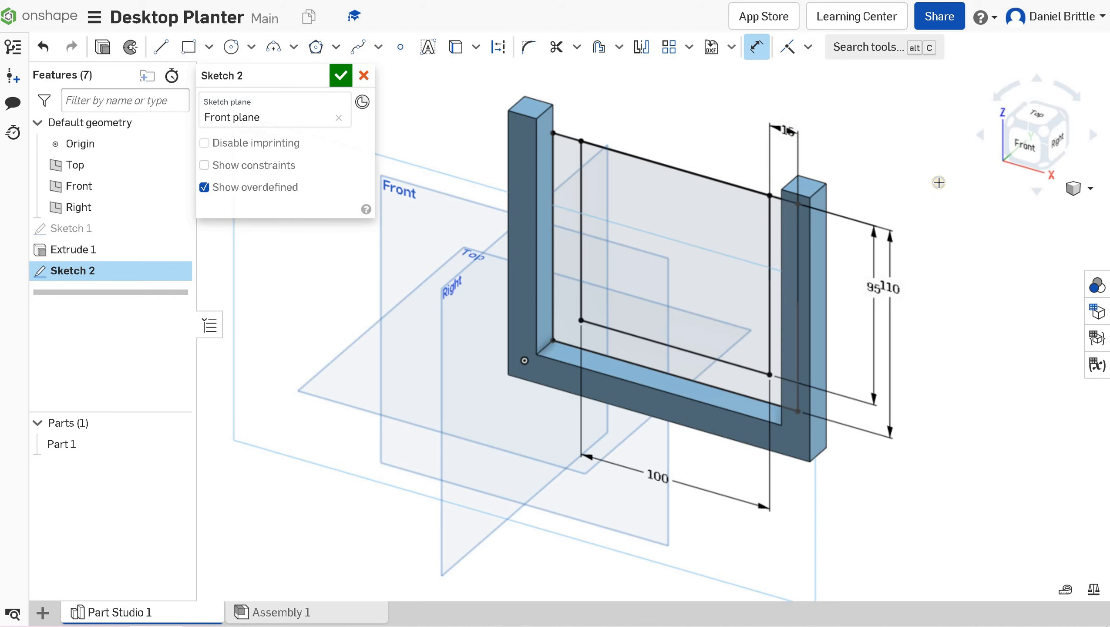
{"action": "mouse_move", "coordinate": [938, 182]}
{"action": "right_mouse_down"}
{"action": "mouse_move", "coordinate": [903, 163]}
{"action": "mouse_move", "coordinate": [658, 149]}
{"action": "right_mouse_up"}
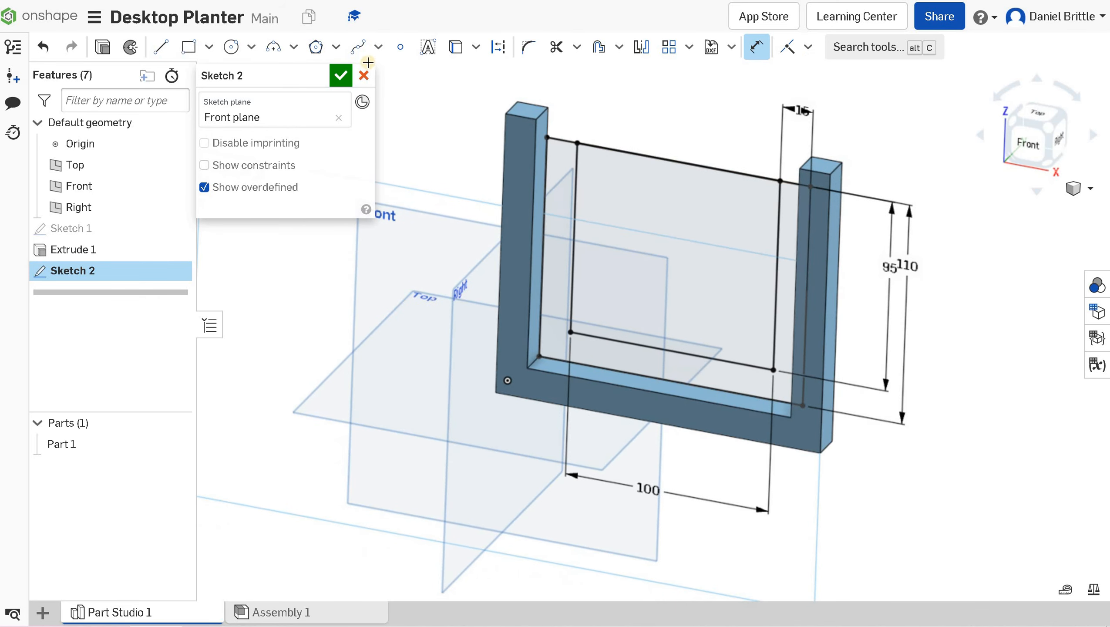
{"action": "left_click", "coordinate": [343, 79]}
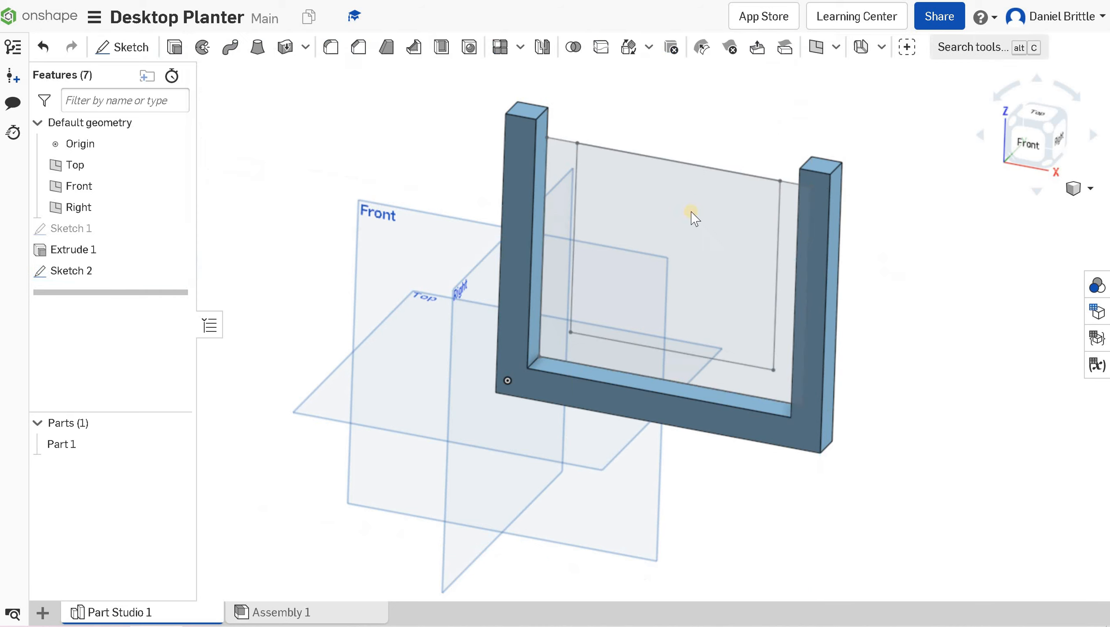
Extrude the U-shaped region of Sketch 2 as a new solid with a blind depth of 15 mm.
{"action": "left_click", "coordinate": [173, 47]}
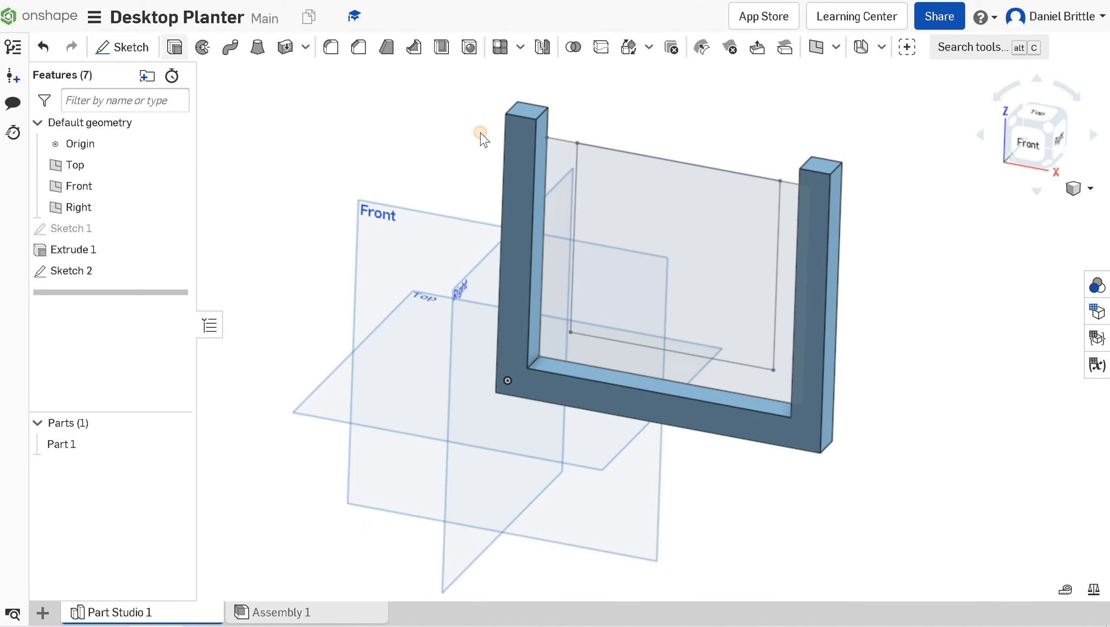
{"action": "left_click", "coordinate": [565, 184]}
{"action": "left_click", "coordinate": [293, 122]}
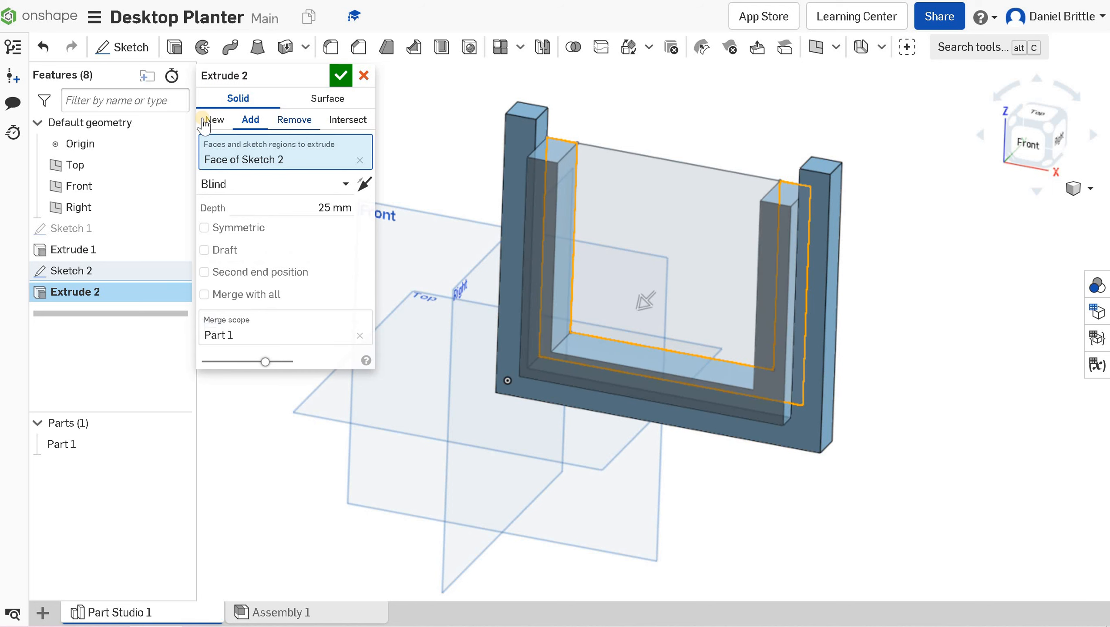
{"action": "left_click", "coordinate": [215, 117]}
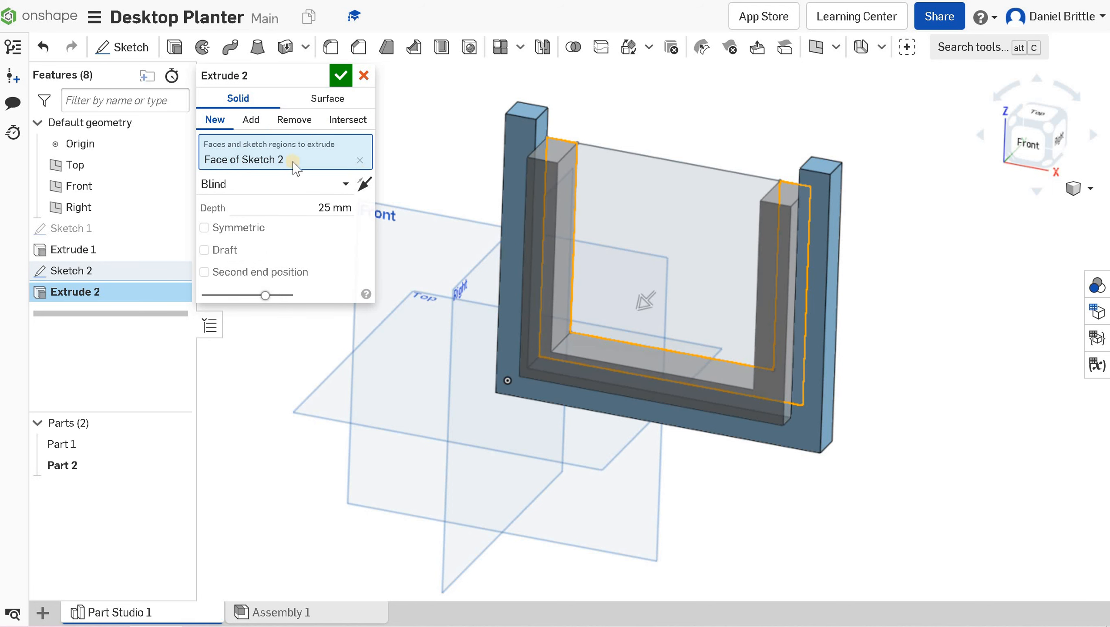
{"action": "left_click", "coordinate": [352, 208]}
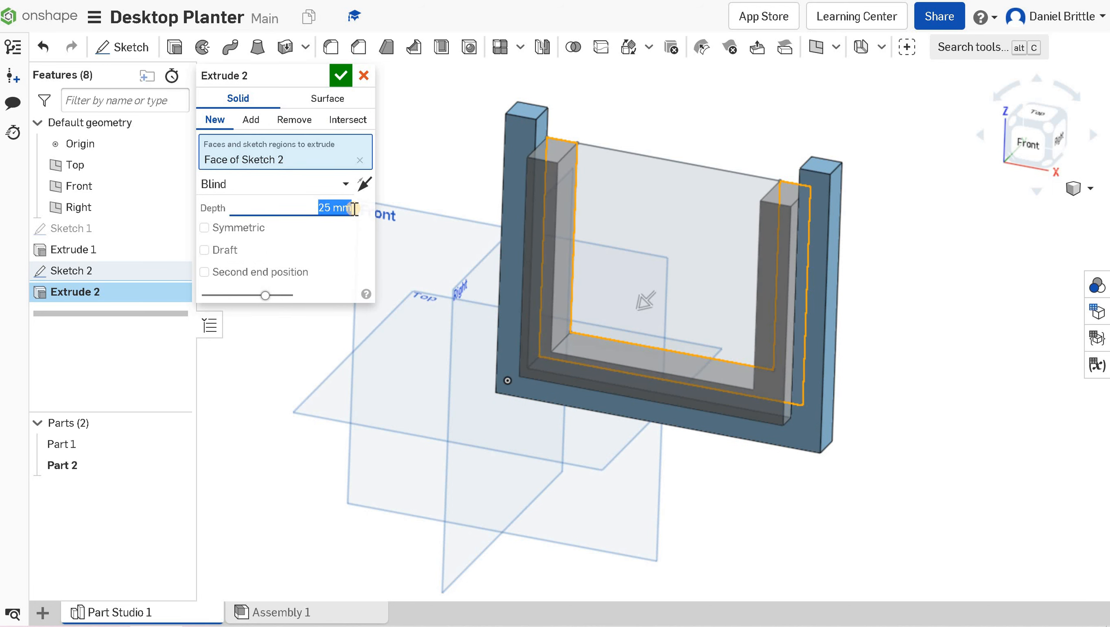
{"action": "type", "text": "15"}
{"action": "key", "text": "Return"}
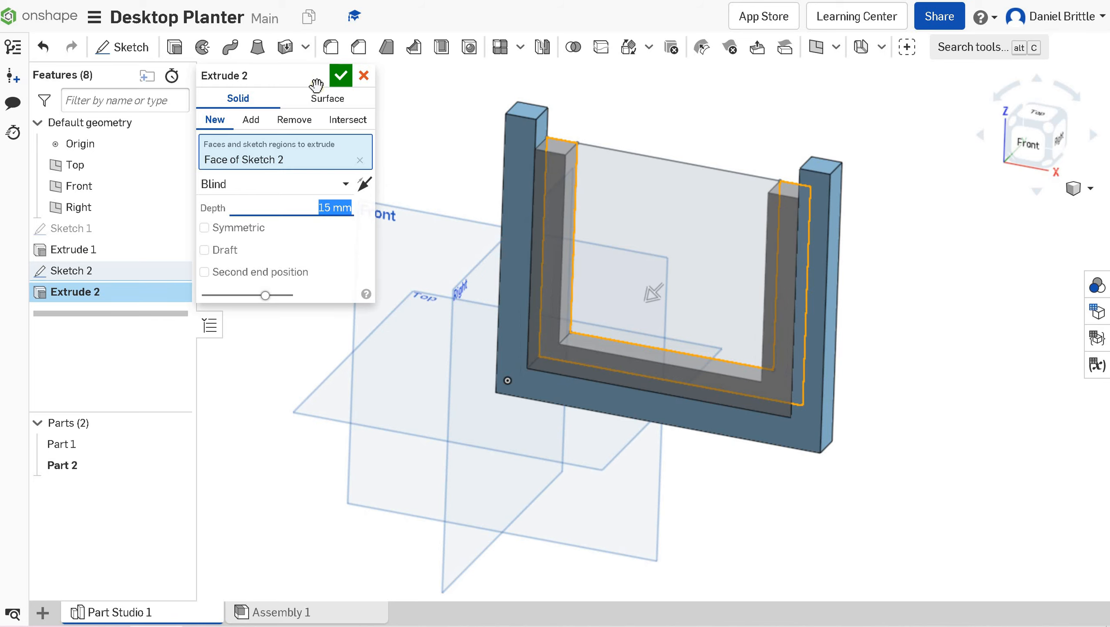
{"action": "key", "text": "Return"}
Start a sketch on the outer side face of the larger frame's right upright and draw a circle about 10 mm in diameter near its top.
{"action": "right_click_drag", "start_coordinate": [628, 196], "coordinate": [630, 212]}
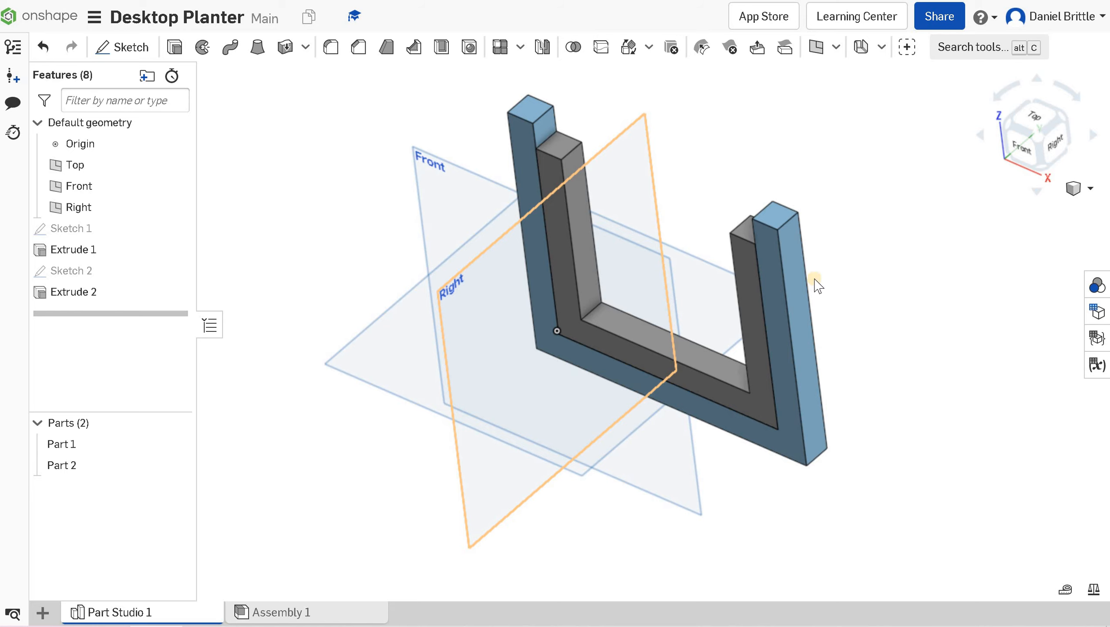
{"action": "left_click", "coordinate": [789, 263]}
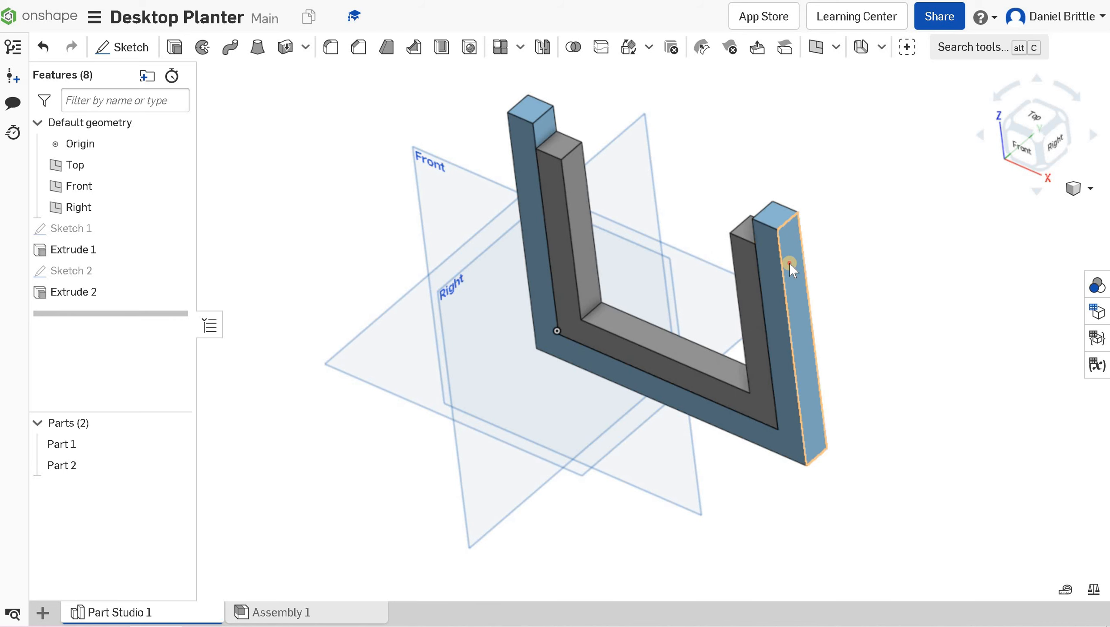
{"action": "left_click", "coordinate": [120, 50]}
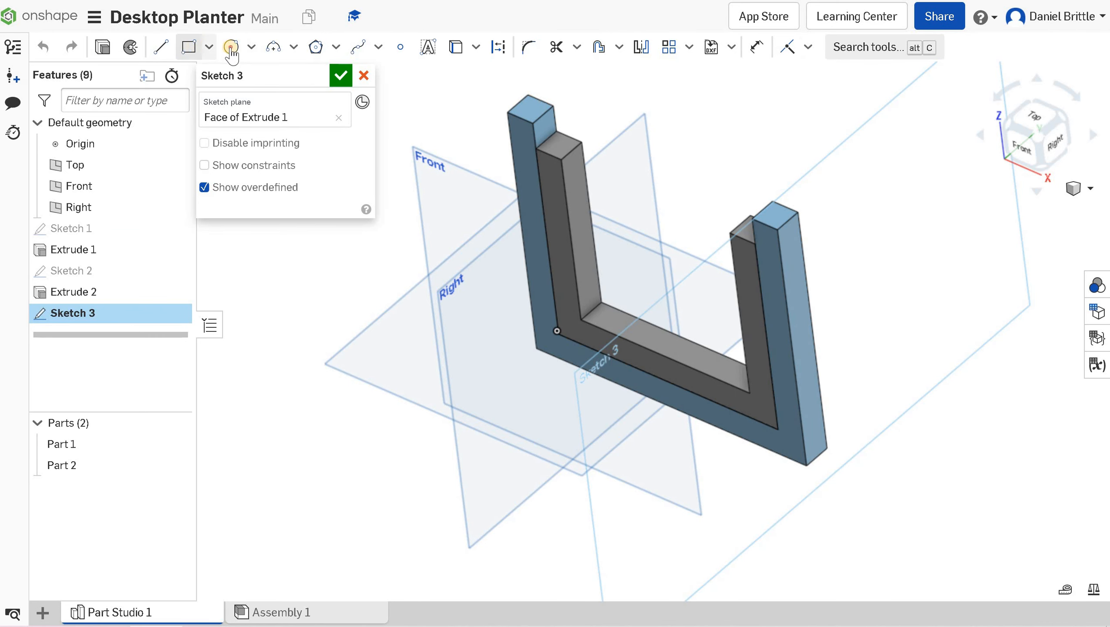
{"action": "left_click", "coordinate": [231, 48]}
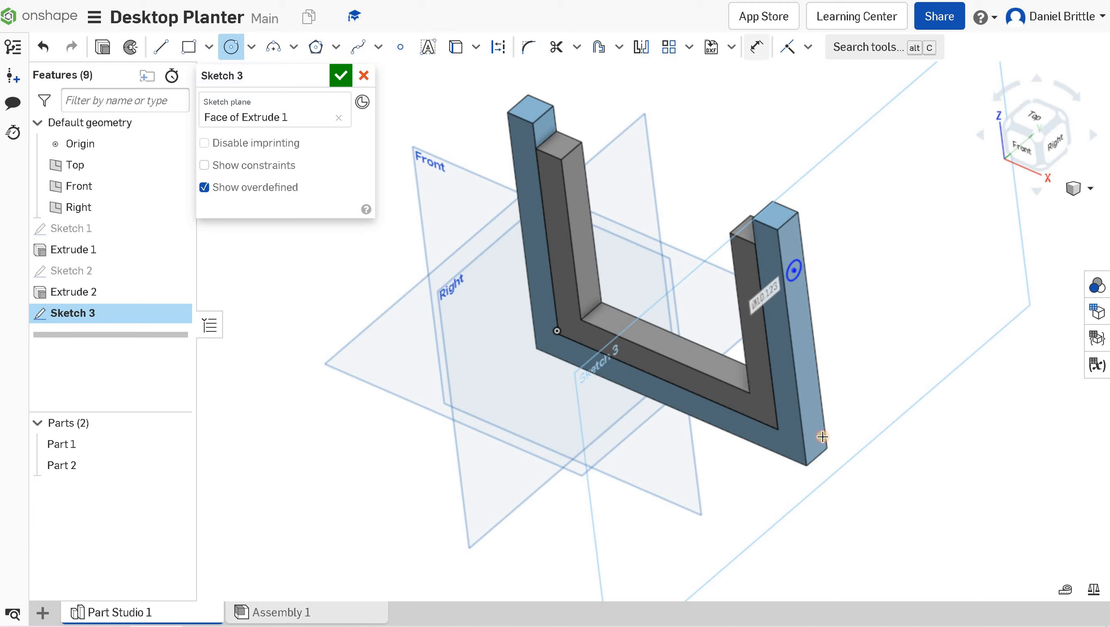
Dimension the circle on the upright's side face with a diameter of 8 mm.
{"action": "left_click", "coordinate": [757, 48]}
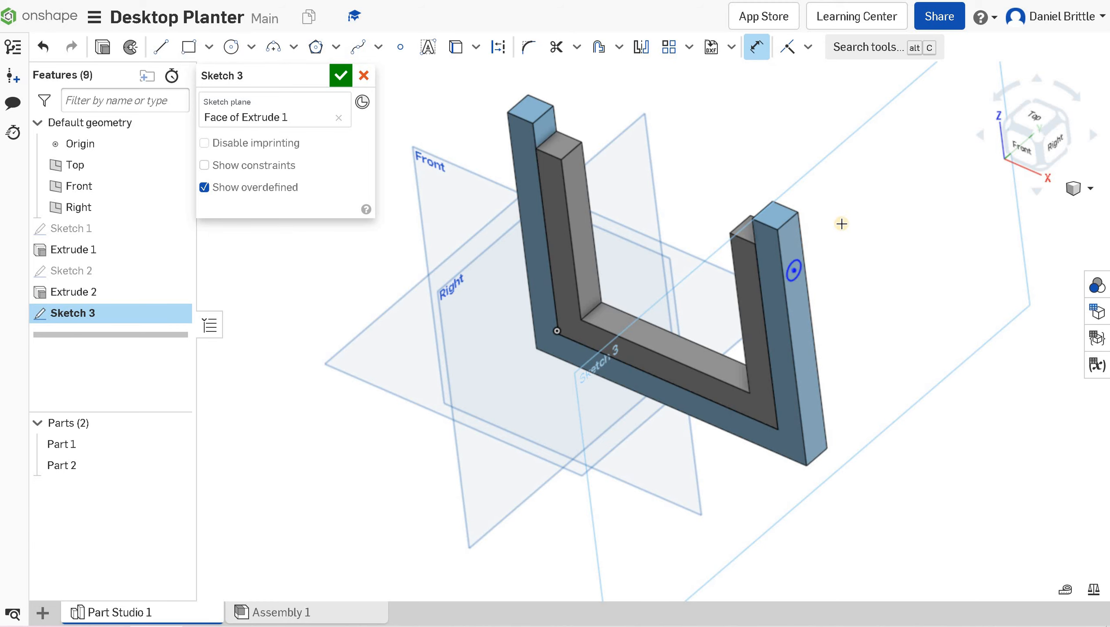
{"action": "key", "text": "n"}
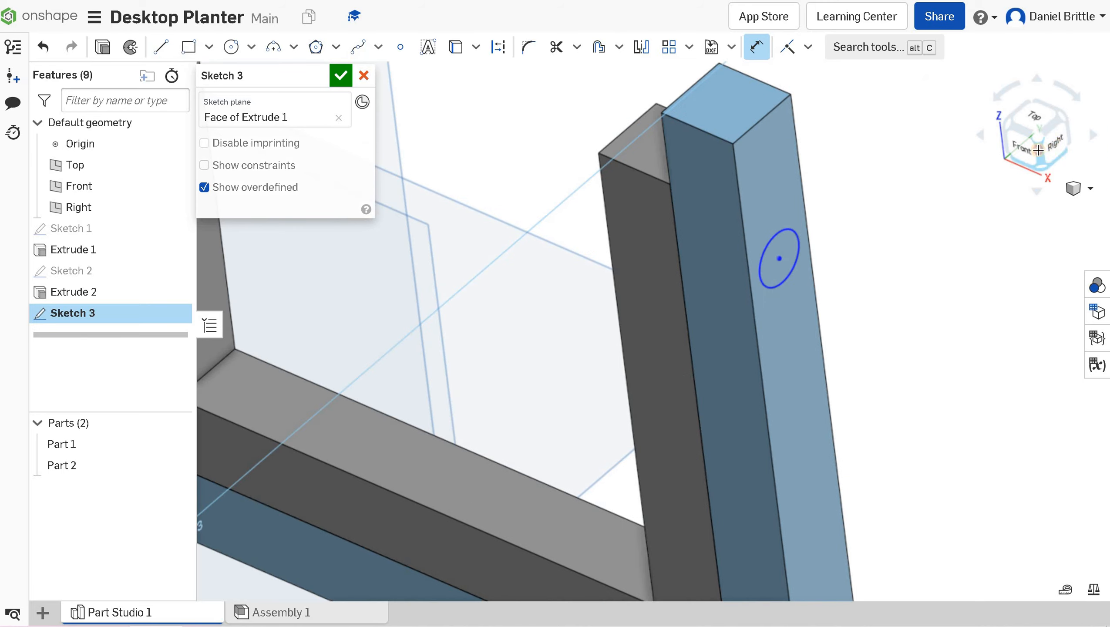
{"action": "scroll", "coordinate": [625, 117], "scroll_direction": "up", "scroll_amount": 10}
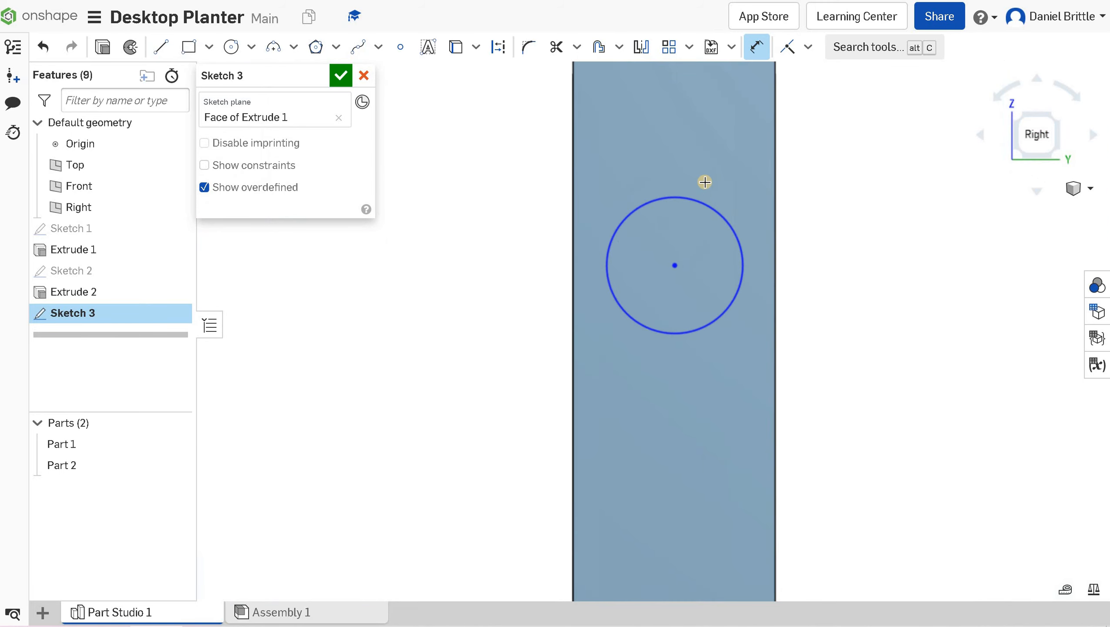
{"action": "scroll", "coordinate": [704, 311], "scroll_direction": "down", "scroll_amount": 10}
{"action": "scroll", "coordinate": [722, 153], "scroll_direction": "up", "scroll_amount": 7}
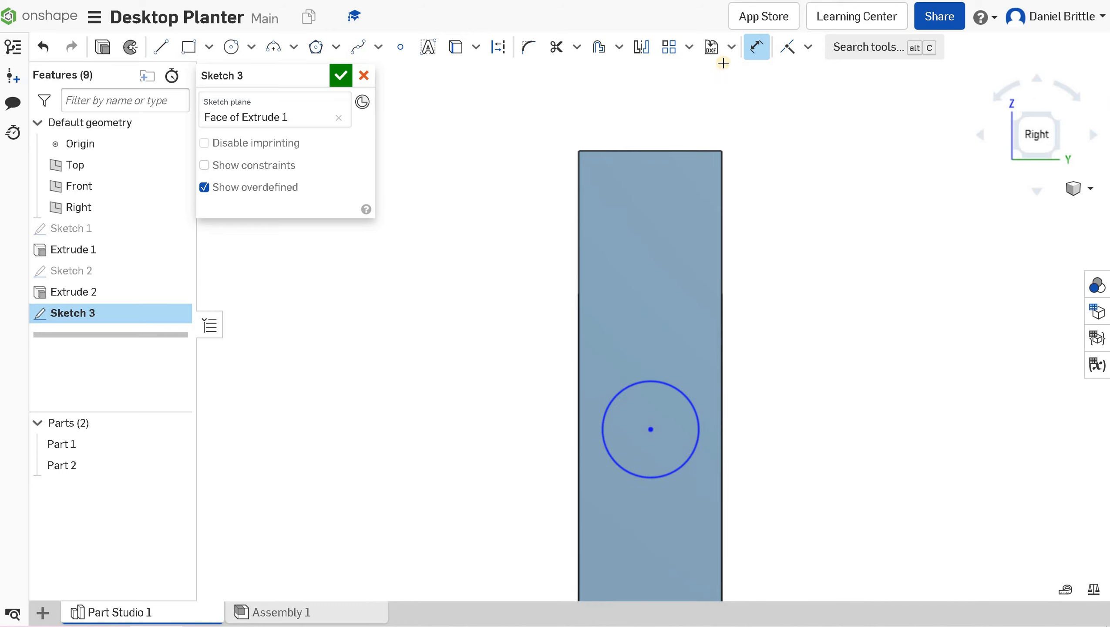
{"action": "left_click", "coordinate": [753, 47]}
{"action": "left_click", "coordinate": [686, 397]}
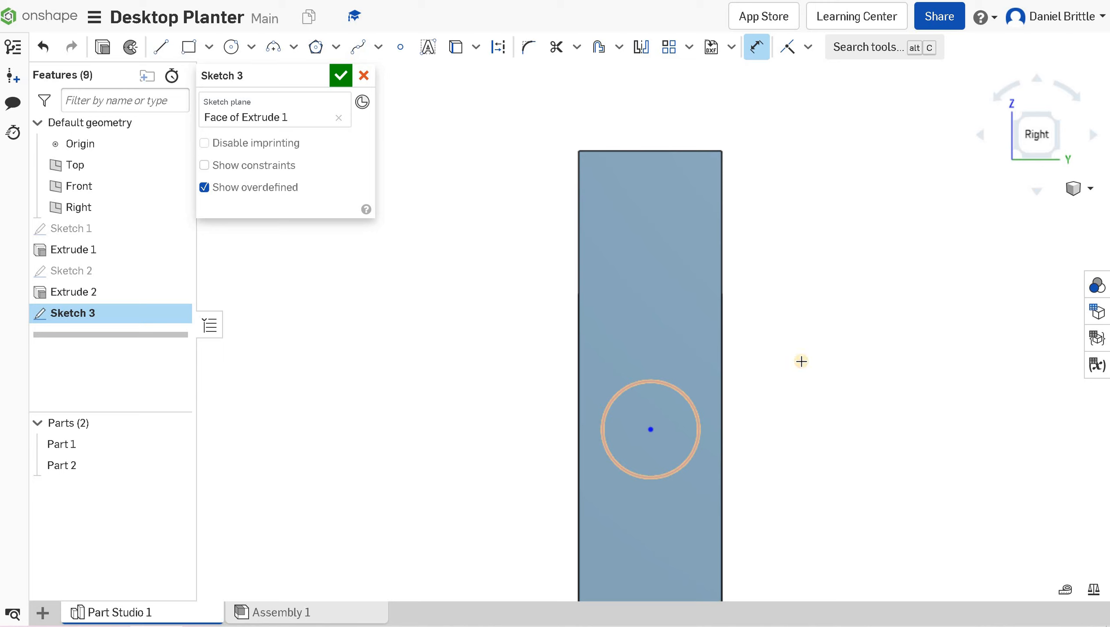
{"action": "left_click", "coordinate": [1020, 350]}
{"action": "type", "text": "8"}
{"action": "key", "text": "Return"}
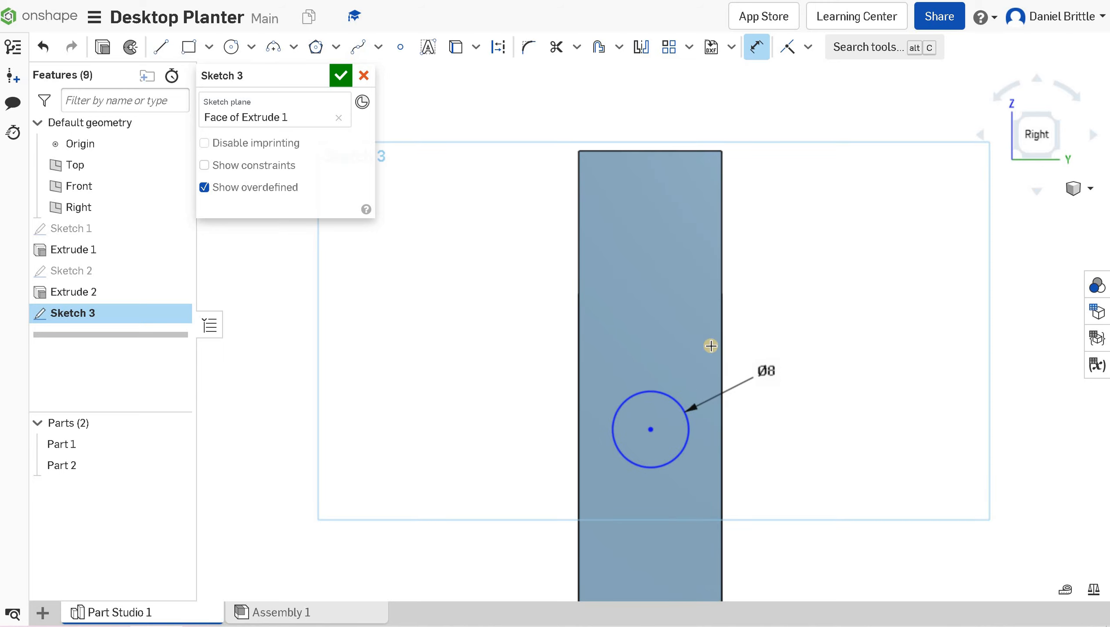
Change the circle's diameter to 6 mm.
{"action": "left_click", "coordinate": [765, 371]}
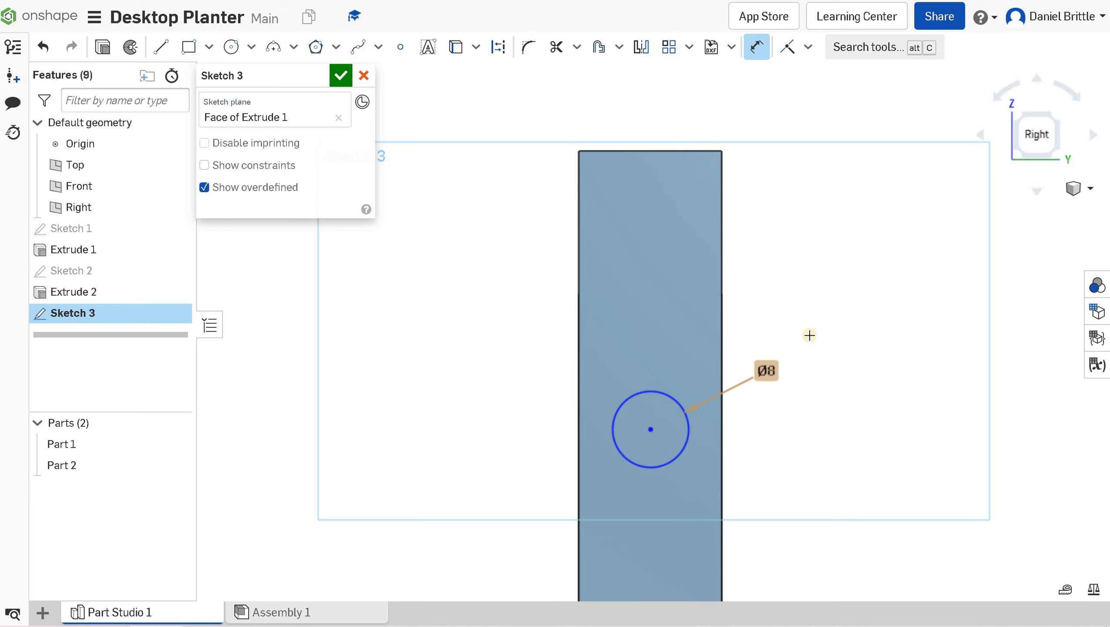
{"action": "double_click", "coordinate": [771, 373]}
{"action": "key", "text": "Return"}
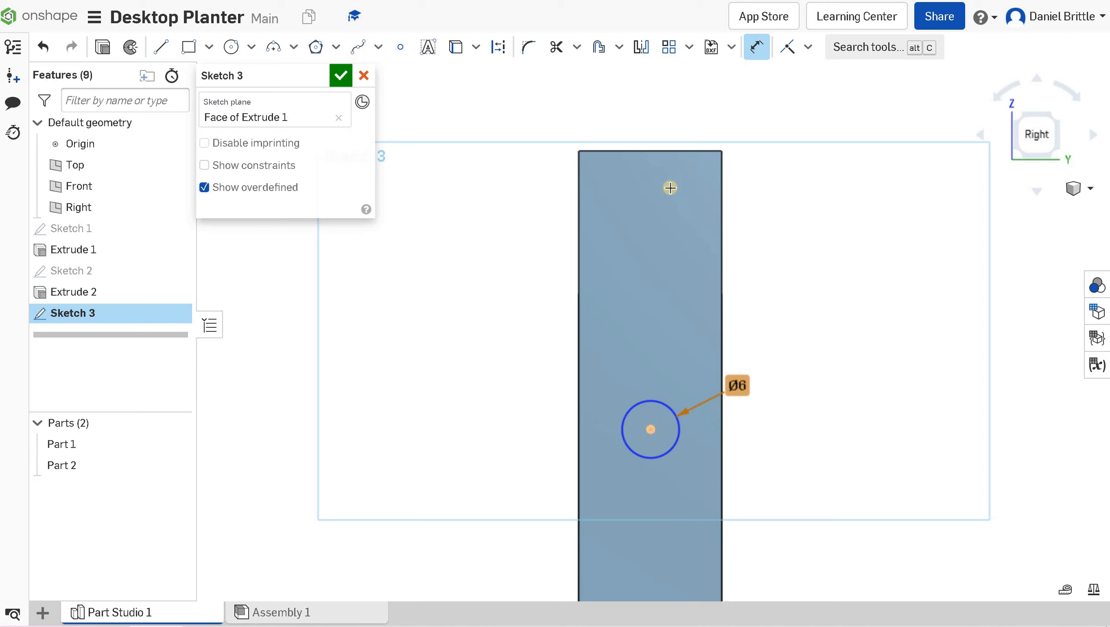
Dimension the circle's centre 22.5 mm below the top edge of the outer frame's upright.
{"action": "left_click", "coordinate": [667, 151]}
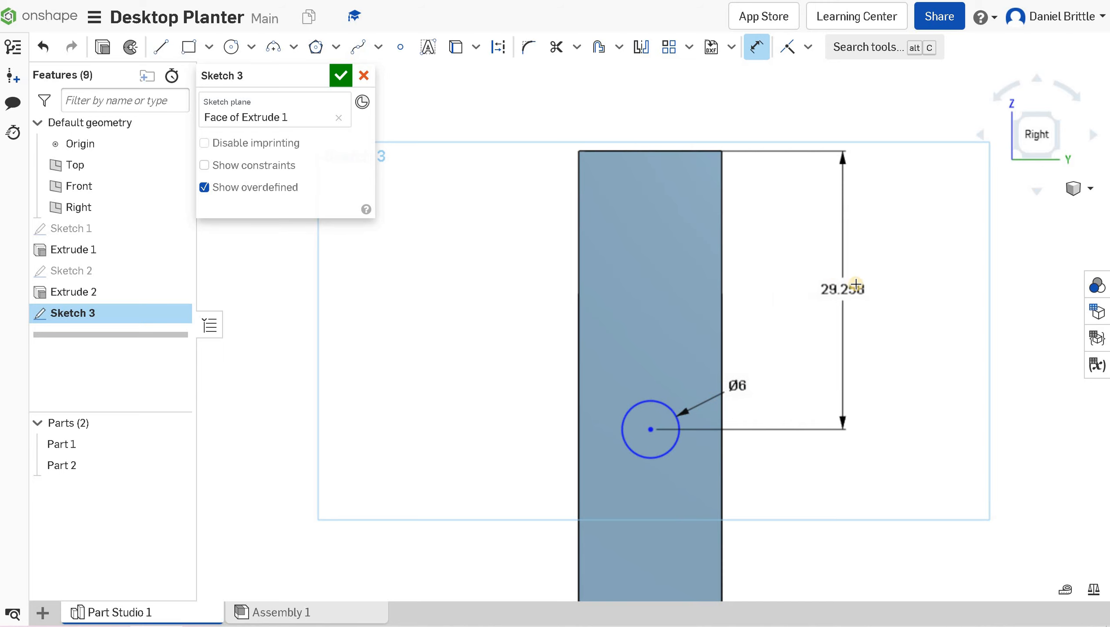
{"action": "left_click", "coordinate": [855, 279]}
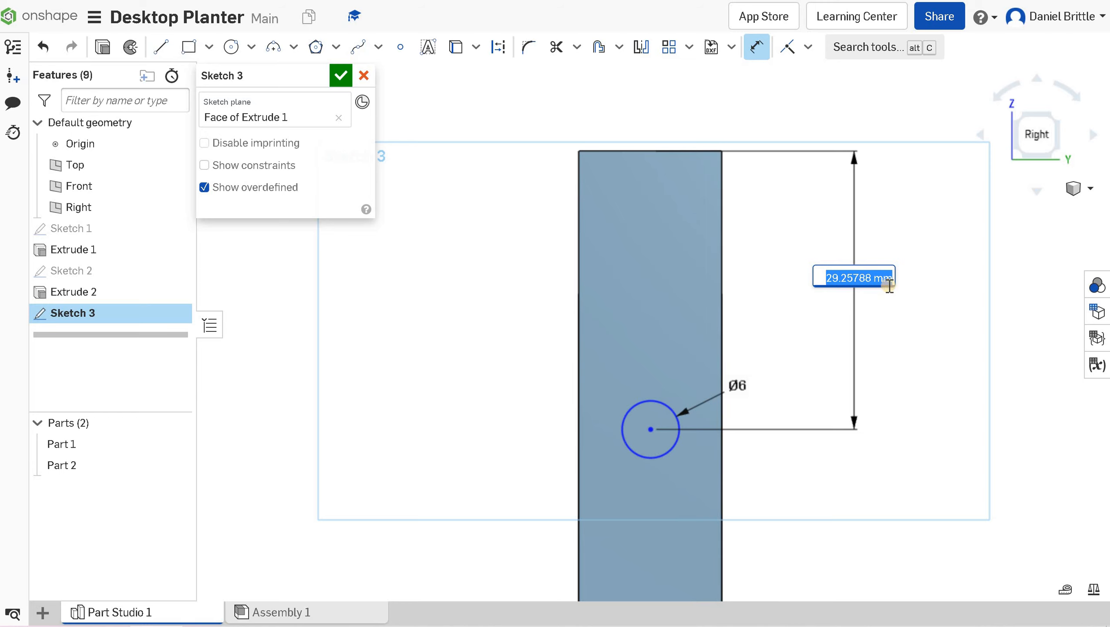
{"action": "type", "text": "22"}
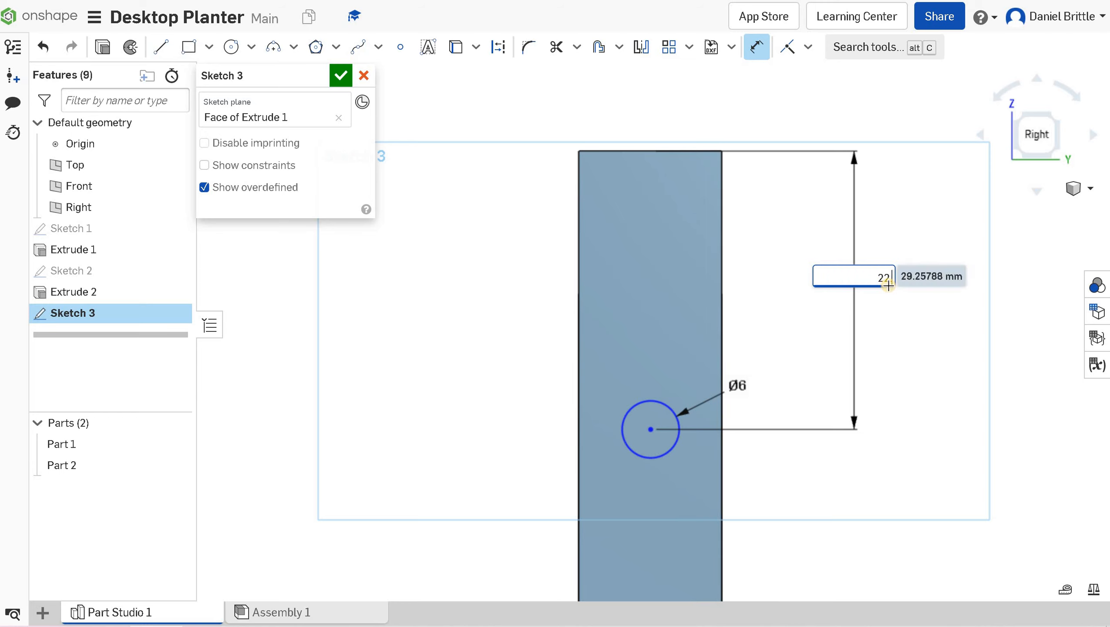
{"action": "type", "text": ".5"}
{"action": "key", "text": "Return"}
Dimension the circle's centre 7.5 mm from the upright's front vertical edge and finish the sketch.
{"action": "right_click_drag", "start_coordinate": [670, 312], "coordinate": [659, 308]}
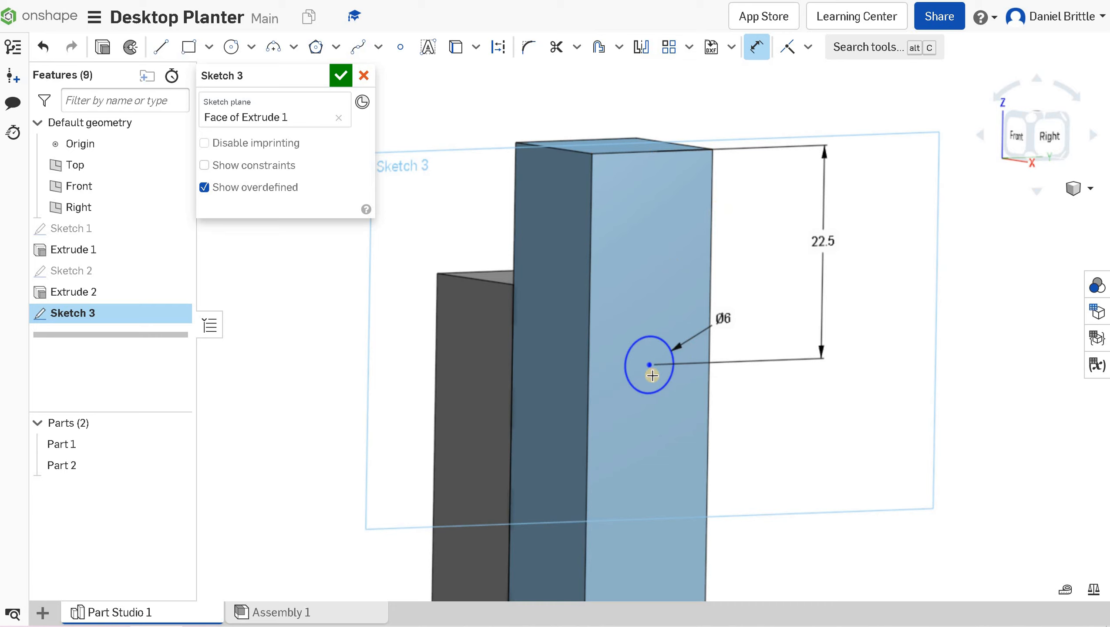
{"action": "left_click", "coordinate": [557, 47]}
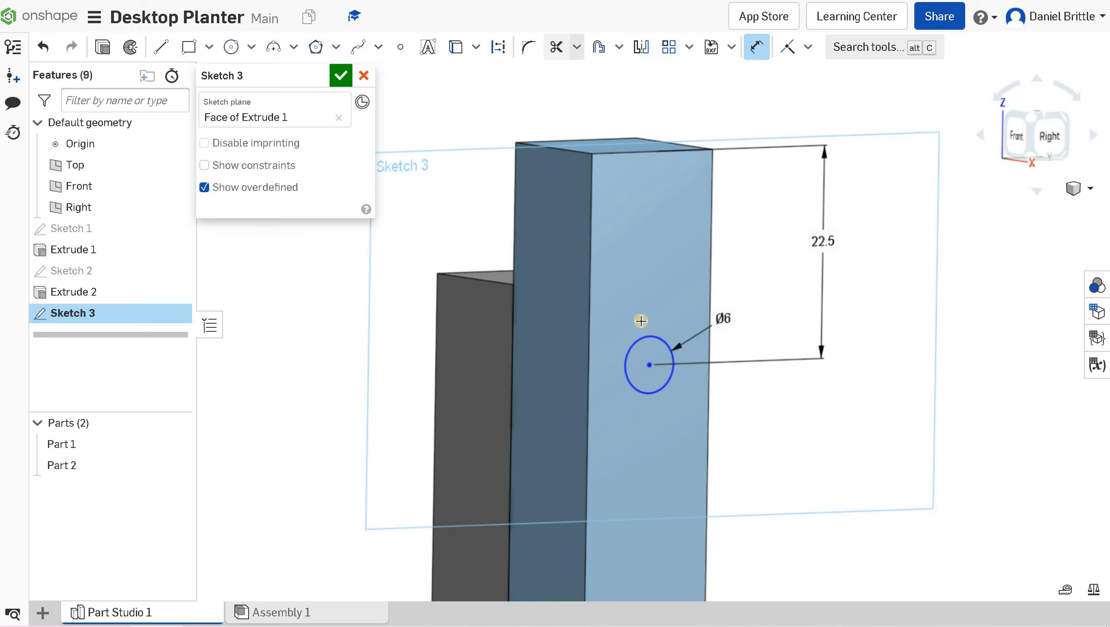
{"action": "key", "text": "Escape"}
{"action": "left_click", "coordinate": [584, 355]}
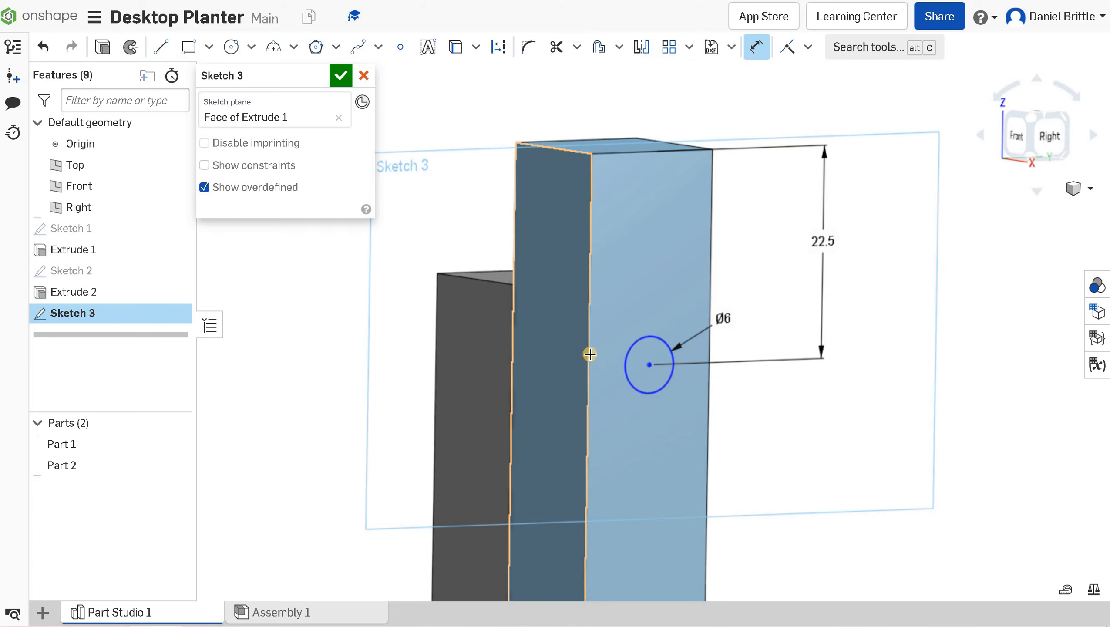
{"action": "left_click", "coordinate": [632, 277]}
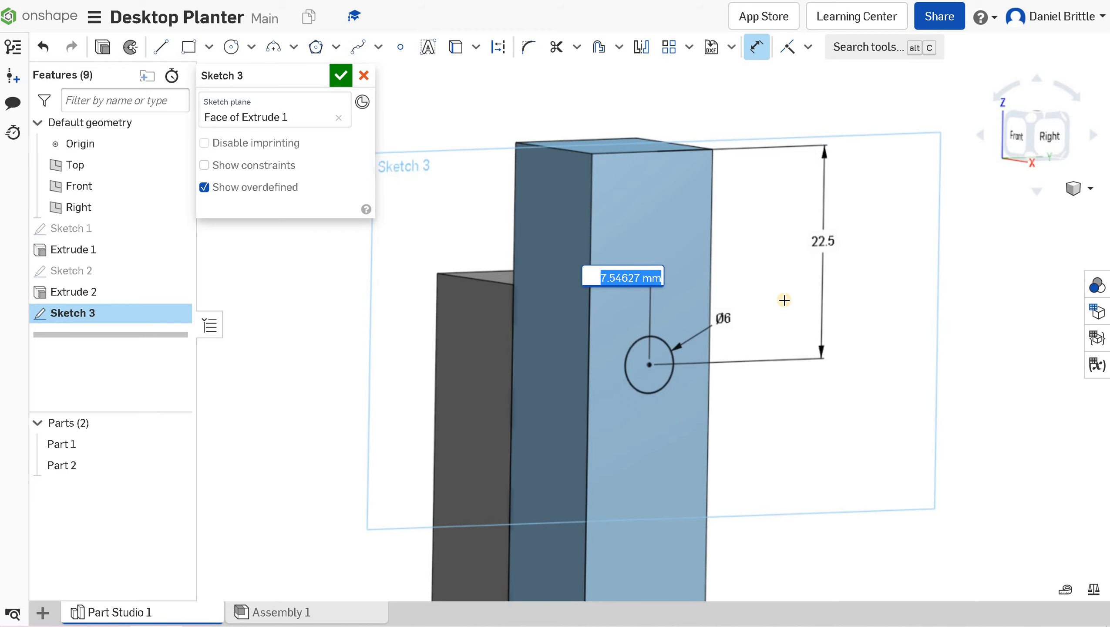
{"action": "type", "text": "7.5"}
{"action": "key", "text": "Return"}
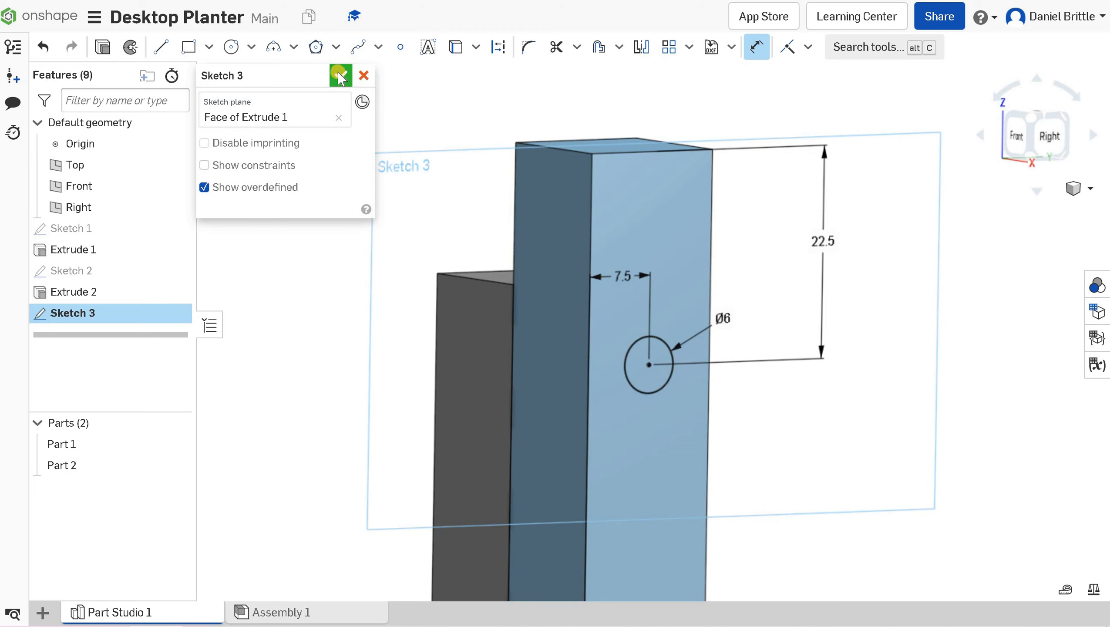
{"action": "key", "text": "Return"}
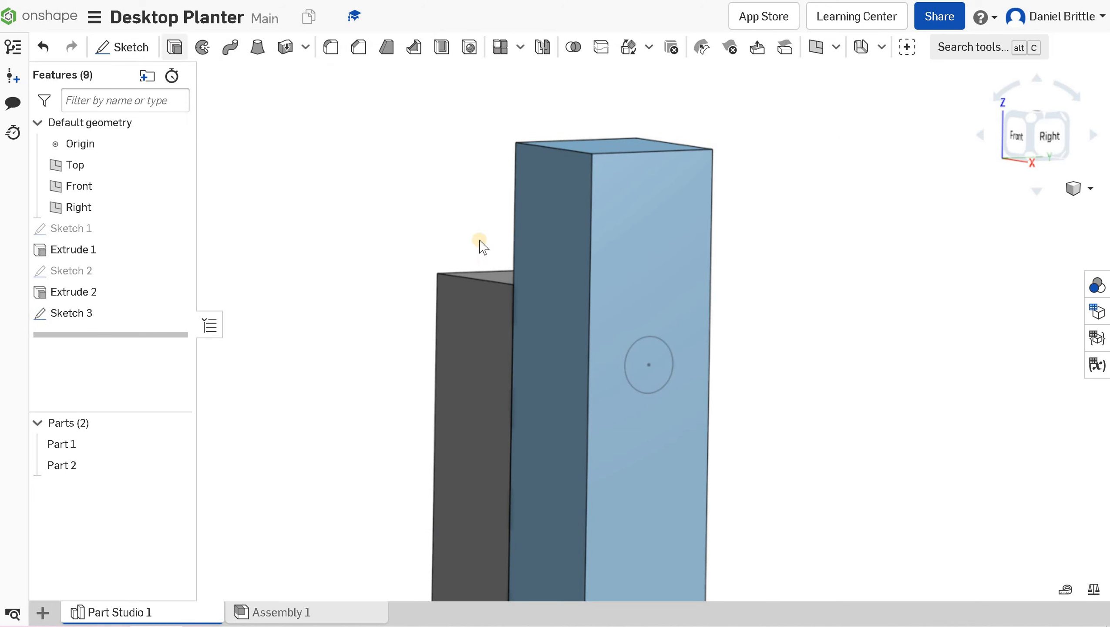
Cut the Sketch 3 circle through all of Part 1 with a Remove extrude.
{"action": "key", "text": "shift+e"}
{"action": "left_click", "coordinate": [655, 384]}
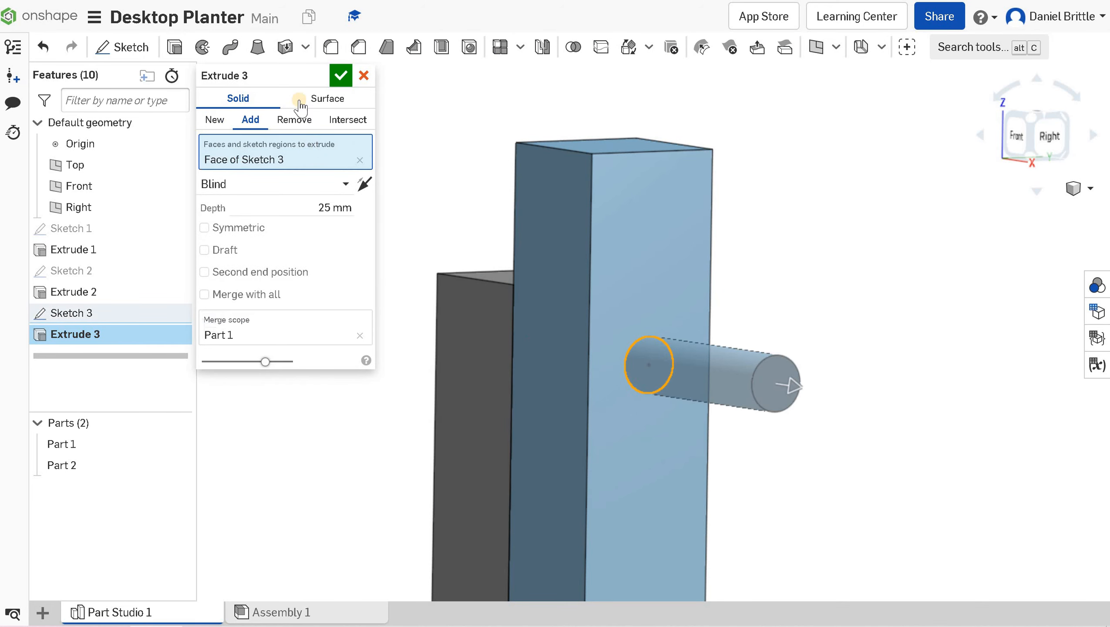
{"action": "left_click", "coordinate": [294, 119]}
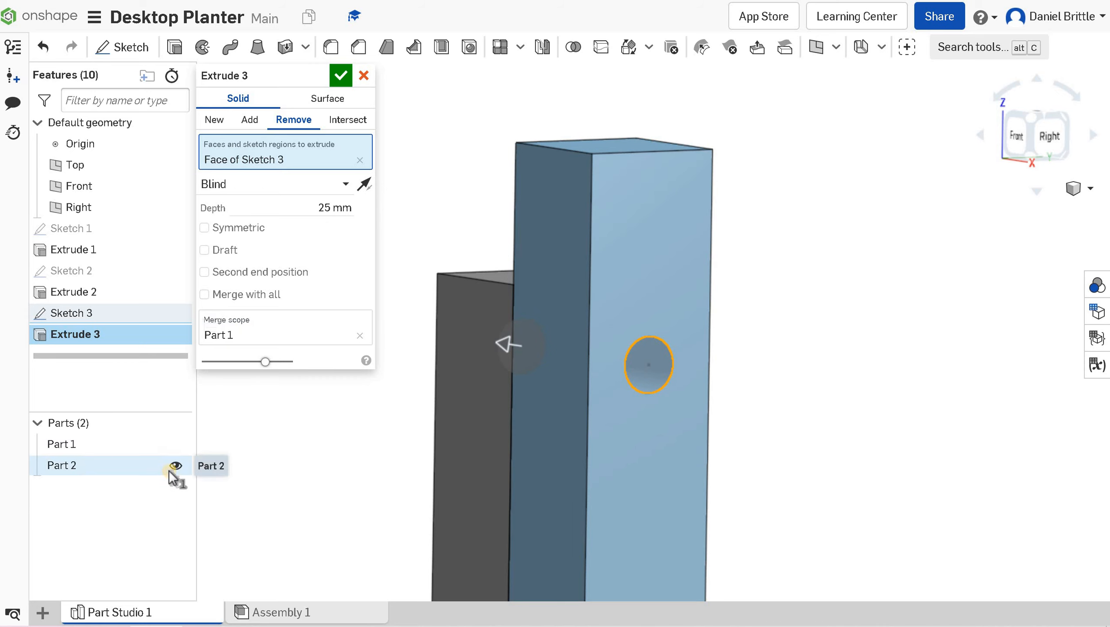
{"action": "left_click", "coordinate": [305, 185]}
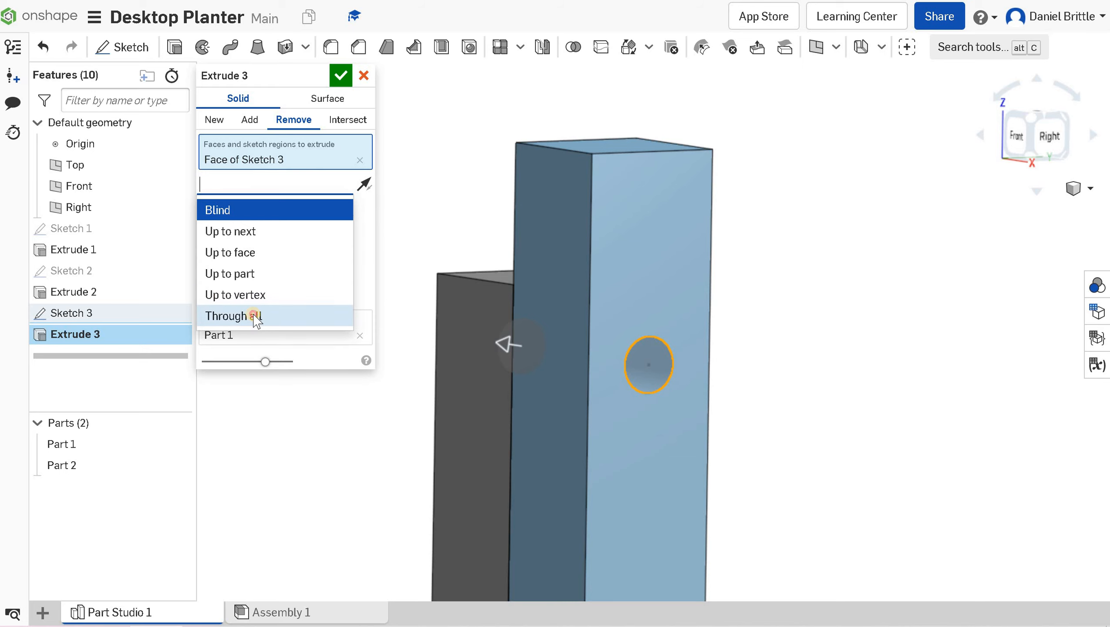
{"action": "scroll", "coordinate": [656, 314], "scroll_direction": "down", "scroll_amount": 5}
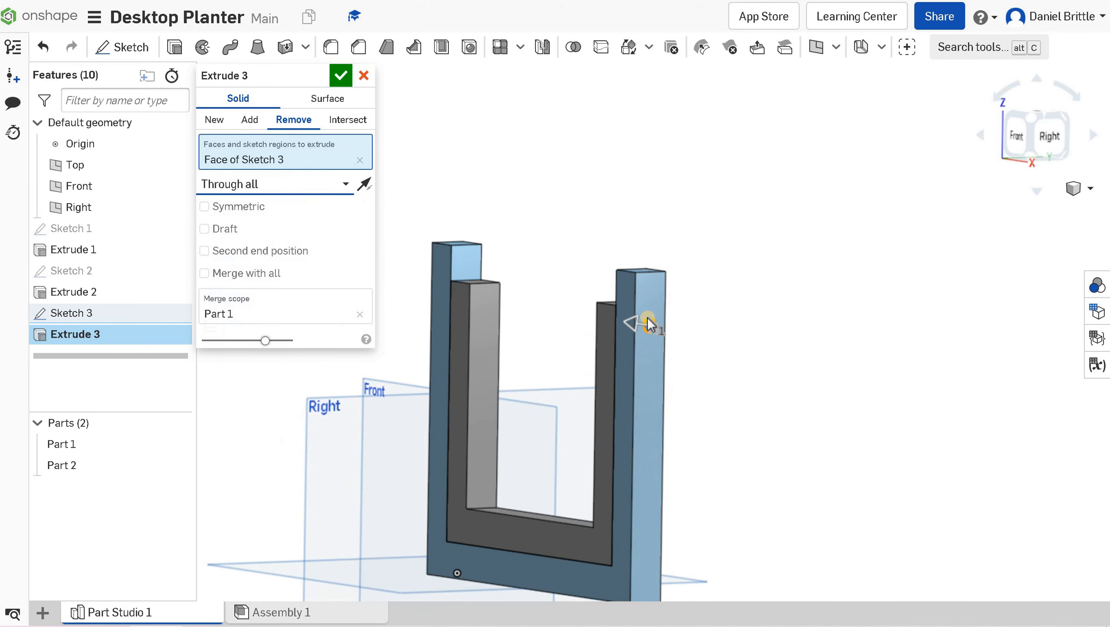
{"action": "left_click", "coordinate": [342, 76]}
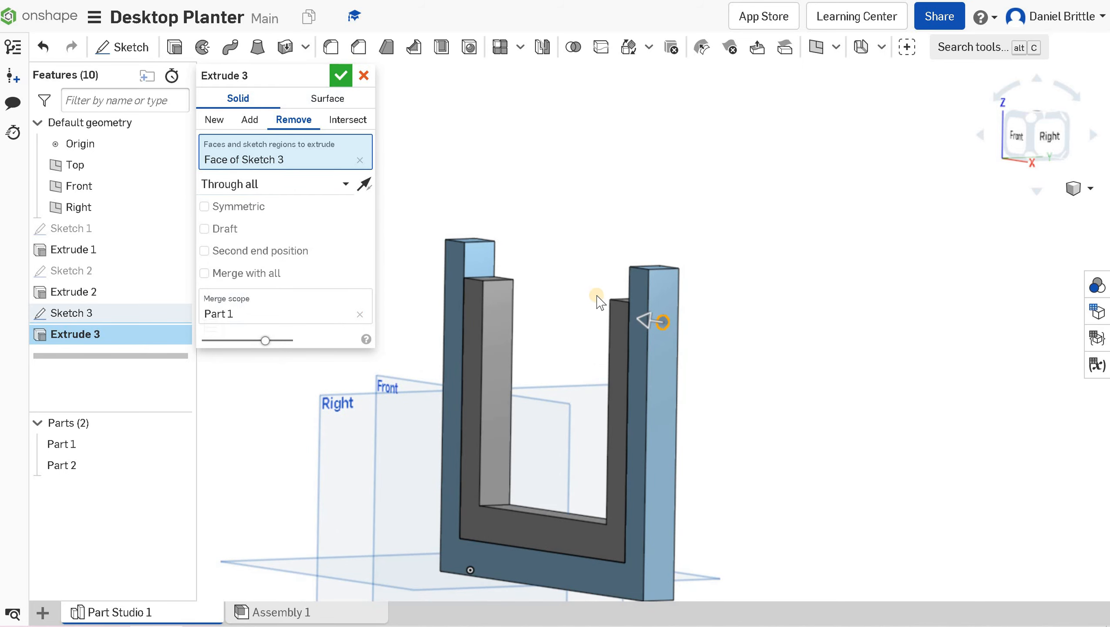
{"action": "mouse_move", "coordinate": [587, 322]}
{"action": "right_mouse_down"}
{"action": "mouse_move", "coordinate": [627, 322]}
{"action": "mouse_move", "coordinate": [508, 317]}
{"action": "mouse_move", "coordinate": [518, 315]}
{"action": "mouse_move", "coordinate": [521, 334]}
{"action": "mouse_move", "coordinate": [614, 361]}
{"action": "mouse_move", "coordinate": [570, 330]}
{"action": "right_mouse_up"}
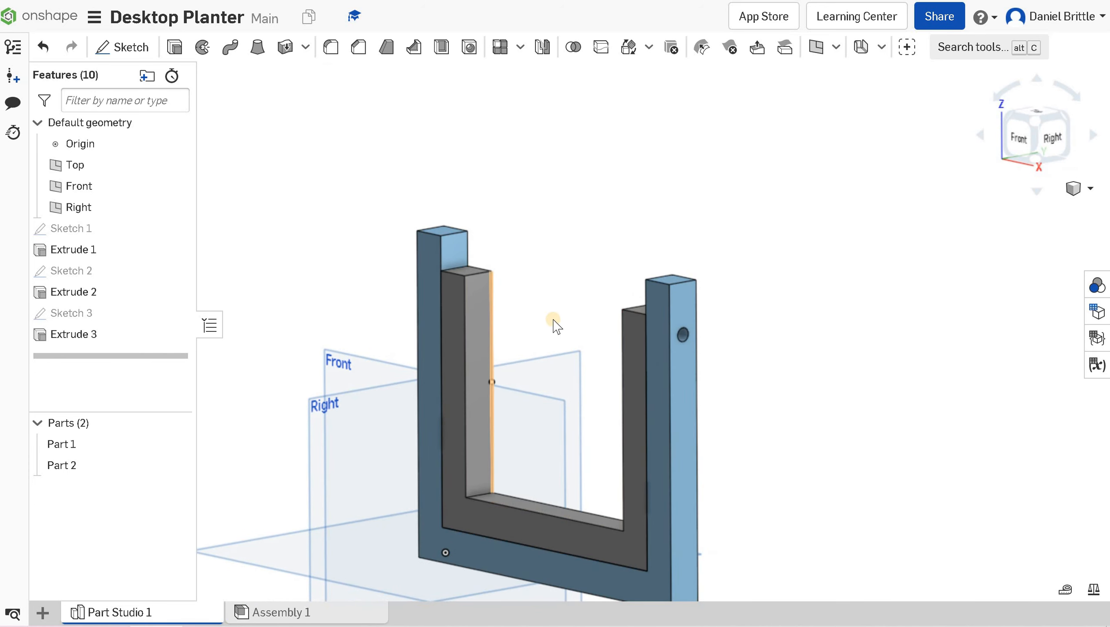
{"action": "left_click", "coordinate": [101, 335]}
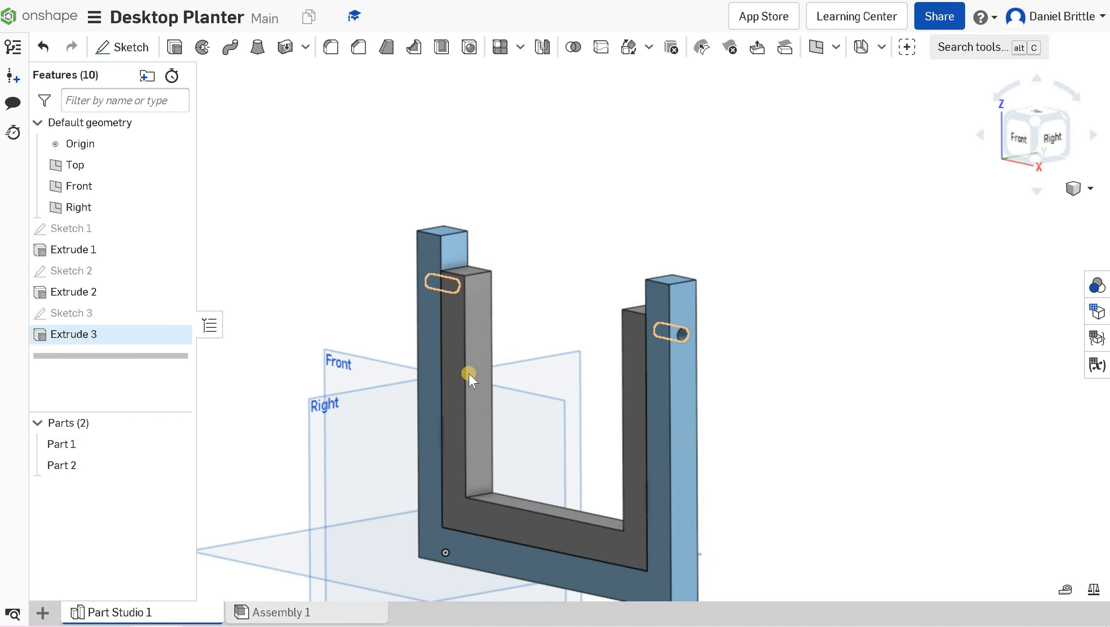
{"action": "left_click", "coordinate": [72, 465]}
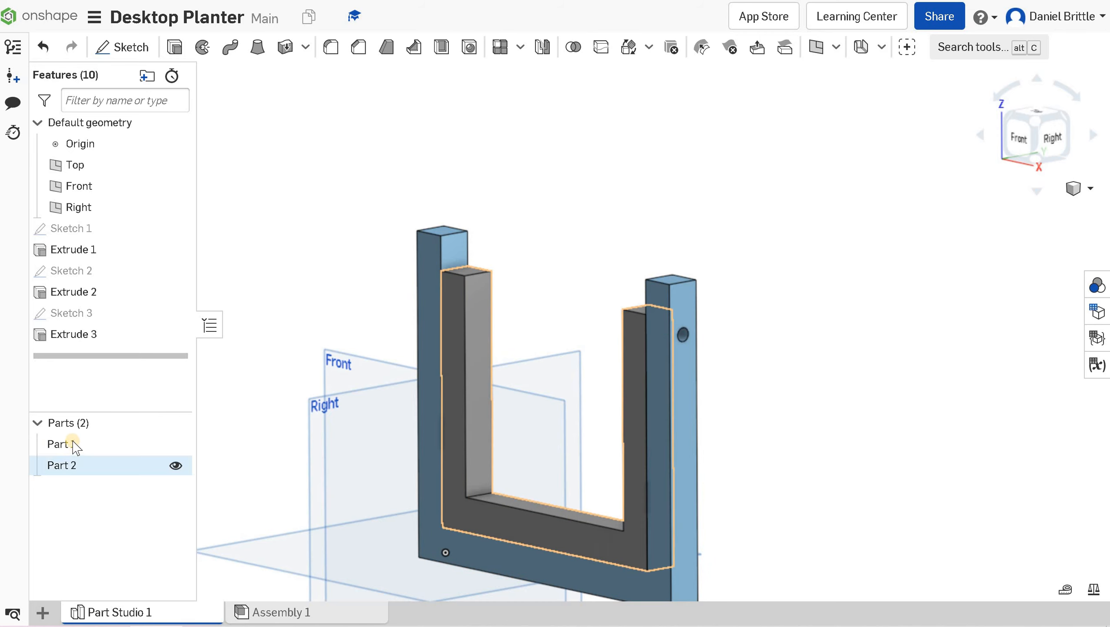
{"action": "left_click", "coordinate": [70, 334]}
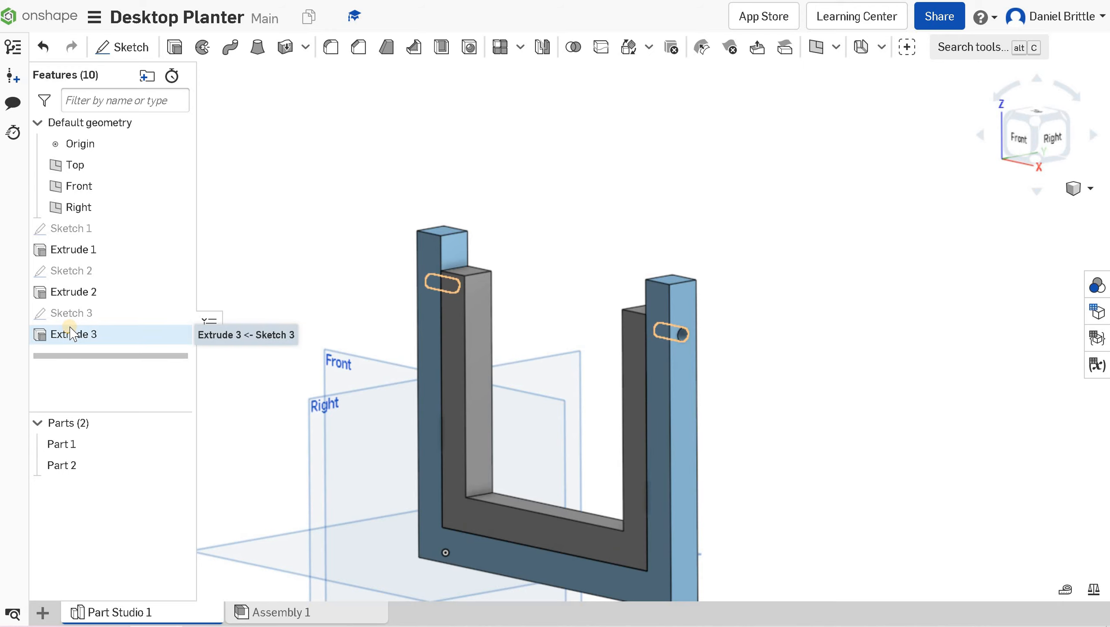
{"action": "left_click", "coordinate": [1016, 142]}
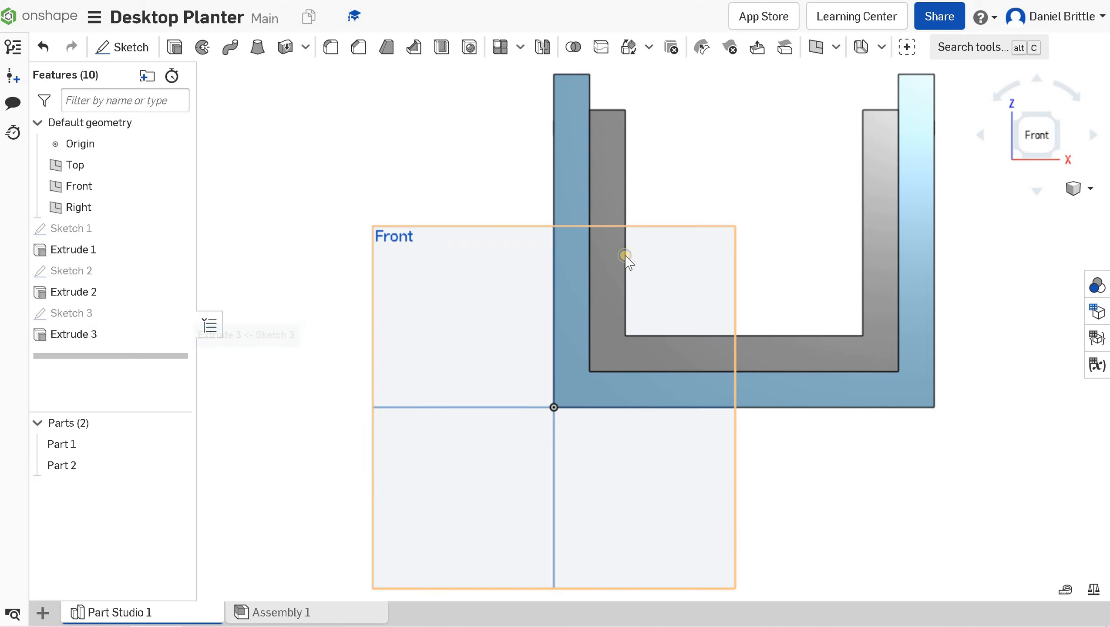
Hide Part 1 and sketch a circle about 6 mm in diameter near the top of the inner frame's right upright, on its outer side face.
{"action": "right_click_drag", "start_coordinate": [624, 256], "coordinate": [707, 221]}
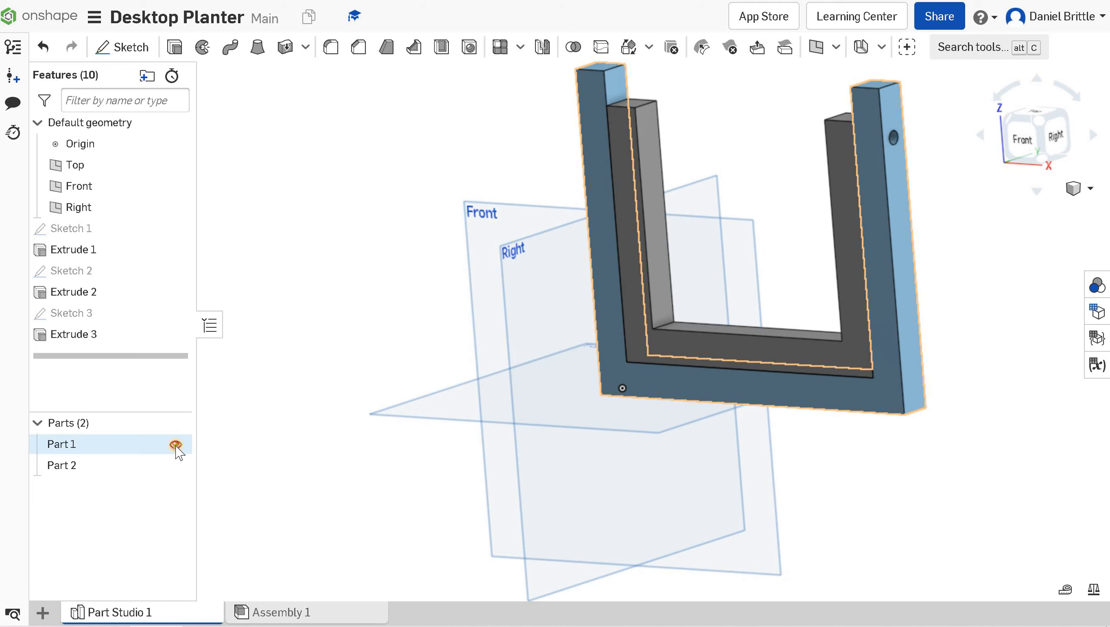
{"action": "left_click", "coordinate": [176, 445]}
{"action": "scroll", "coordinate": [955, 94], "scroll_direction": "down", "scroll_amount": 3}
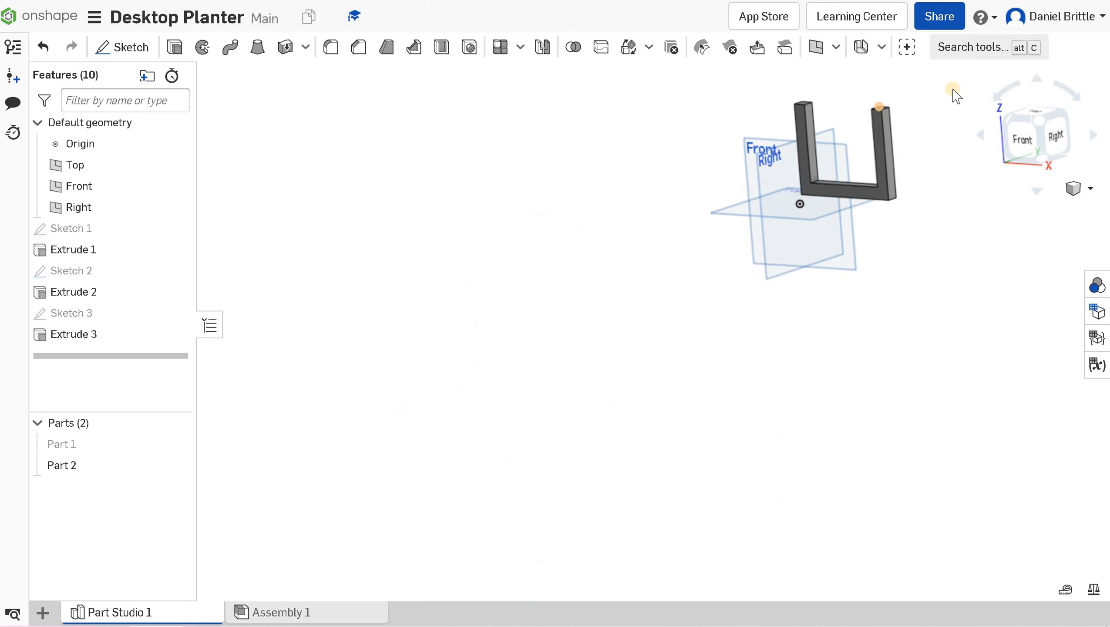
{"action": "scroll", "coordinate": [956, 95], "scroll_direction": "up", "scroll_amount": 3}
{"action": "scroll", "coordinate": [615, 261], "scroll_direction": "up", "scroll_amount": 5}
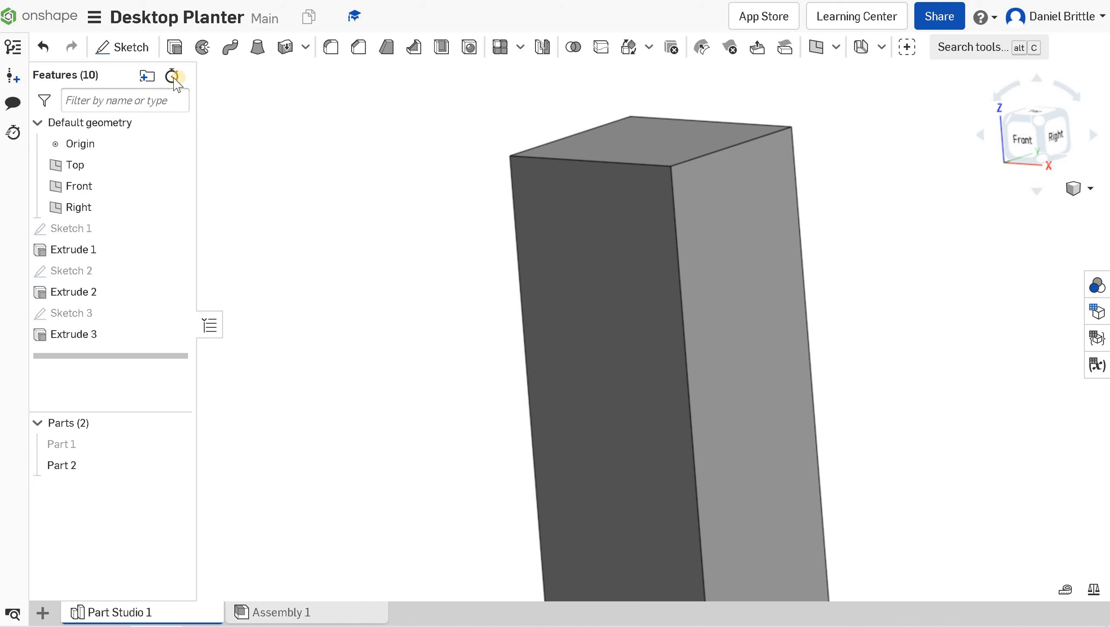
{"action": "left_click", "coordinate": [122, 47]}
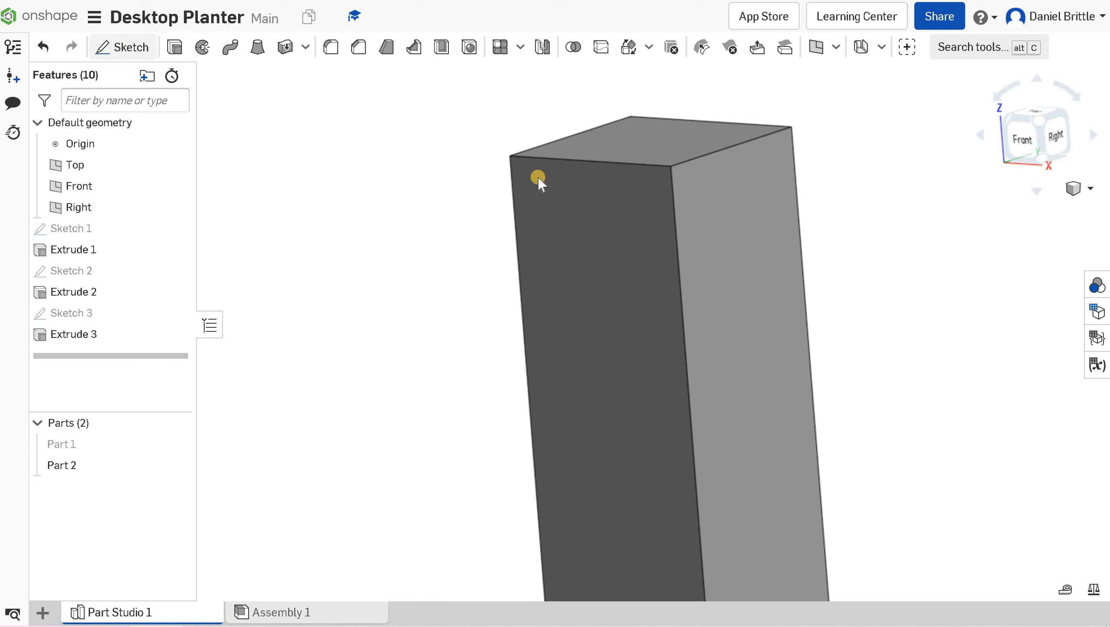
{"action": "left_click", "coordinate": [731, 203]}
{"action": "left_click", "coordinate": [231, 47]}
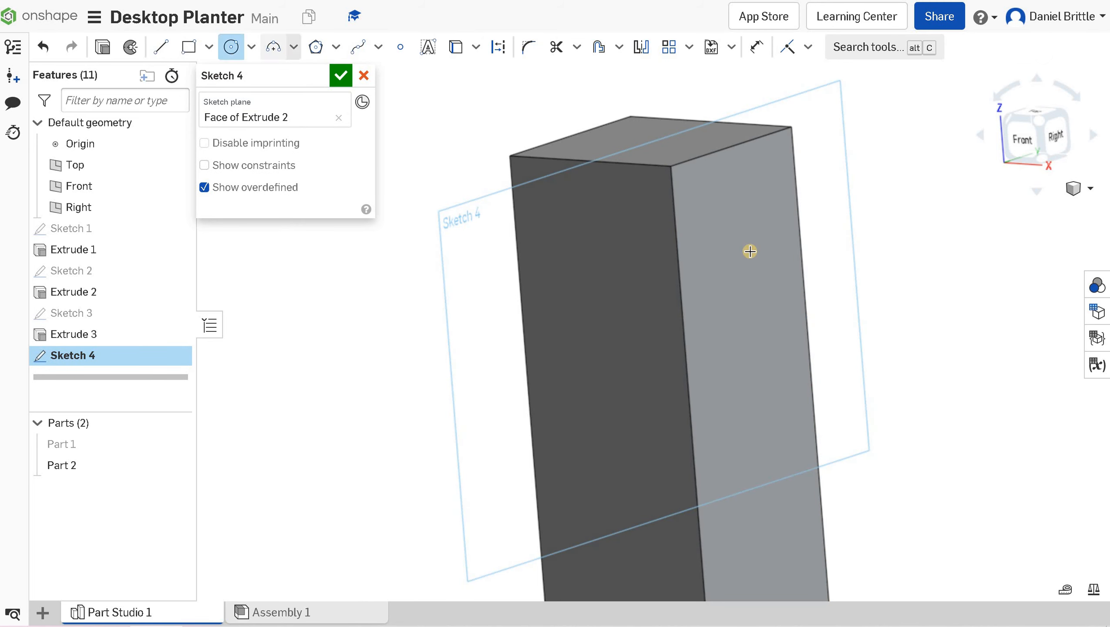
Dimension the circle on the inner frame's upright with a diameter of 6 mm.
{"action": "left_click", "coordinate": [757, 49]}
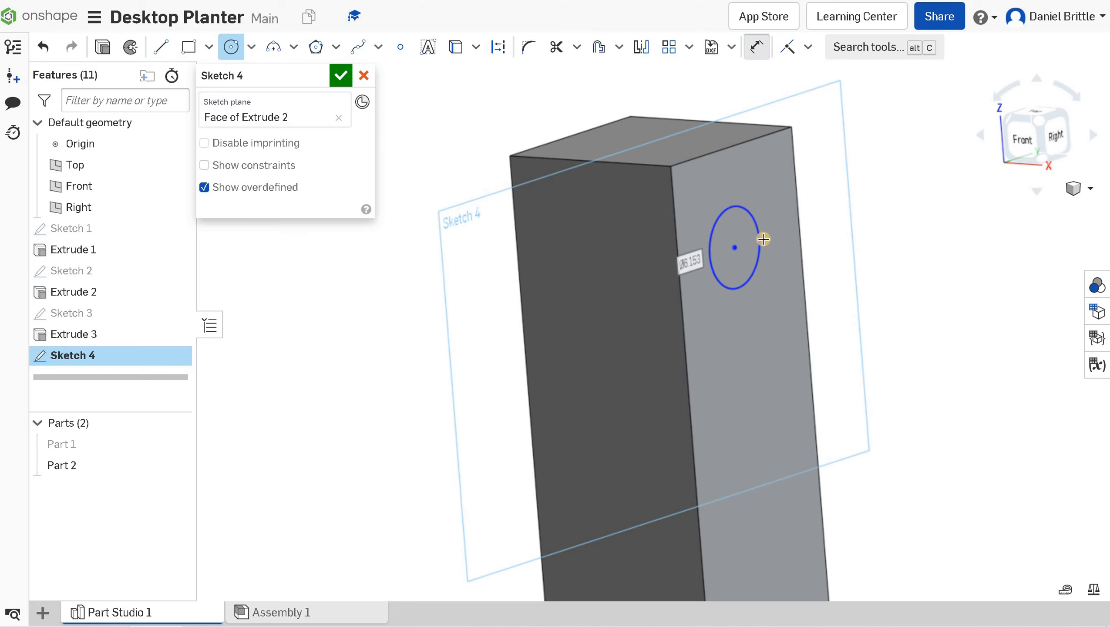
{"action": "left_click", "coordinate": [761, 239]}
{"action": "left_click", "coordinate": [904, 244]}
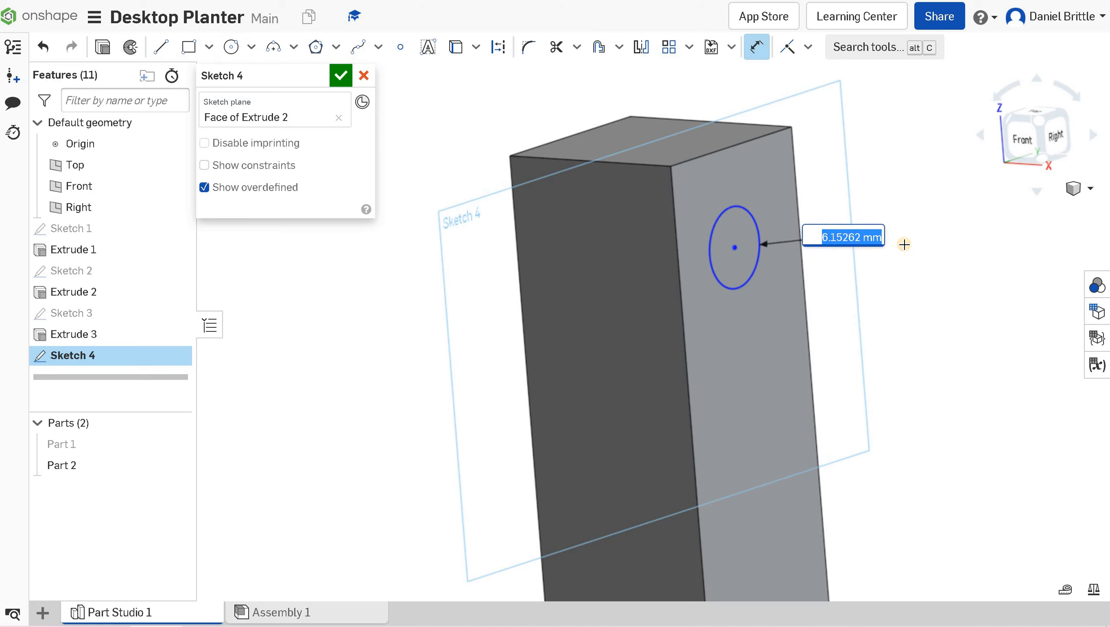
{"action": "type", "text": "6"}
{"action": "key", "text": "Return"}
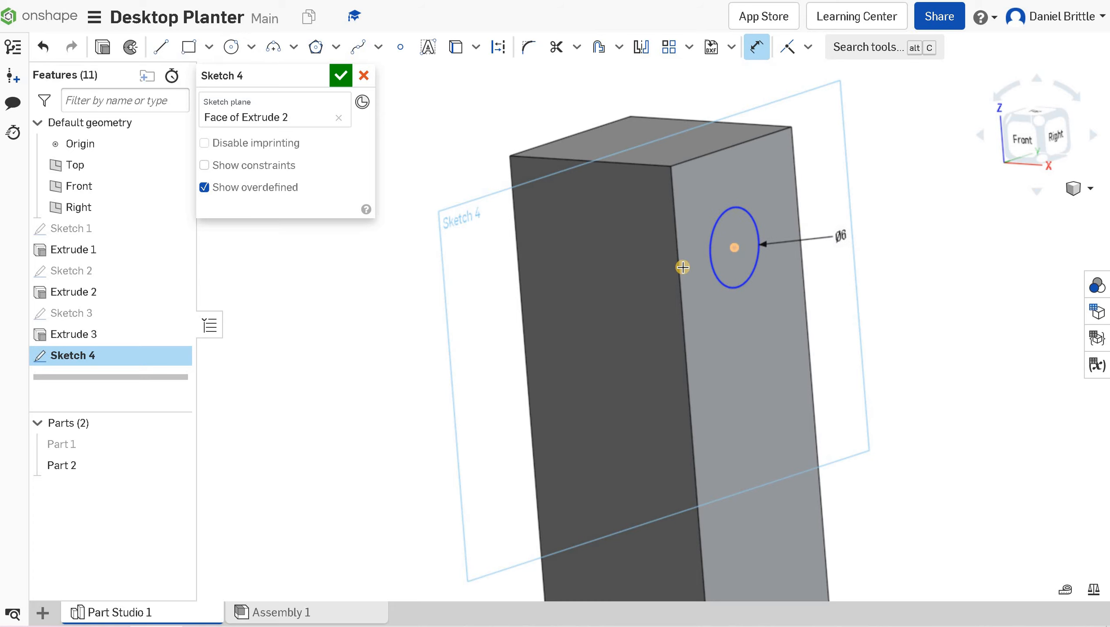
Dimension the circle's centre 7.5 mm from the front vertical edge of the inner frame's upright.
{"action": "left_click", "coordinate": [683, 267]}
{"action": "left_click", "coordinate": [712, 306]}
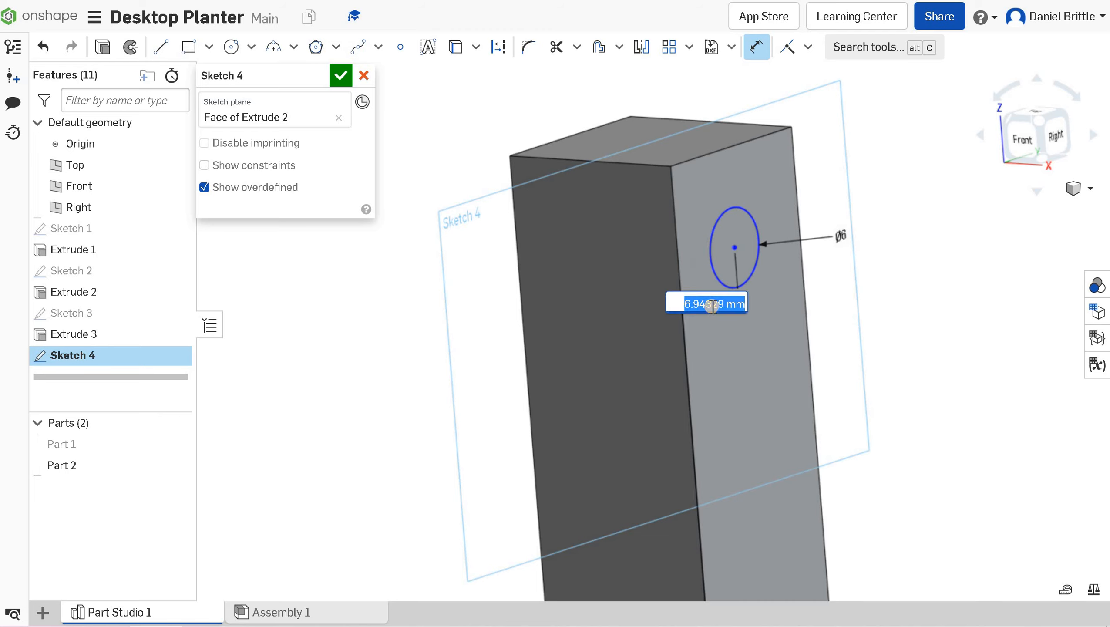
{"action": "type", "text": "7.5"}
{"action": "key", "text": "Return"}
Dimension the circle's centre 7.5 mm below the inner upright's top edge and finish the sketch.
{"action": "left_click", "coordinate": [739, 252]}
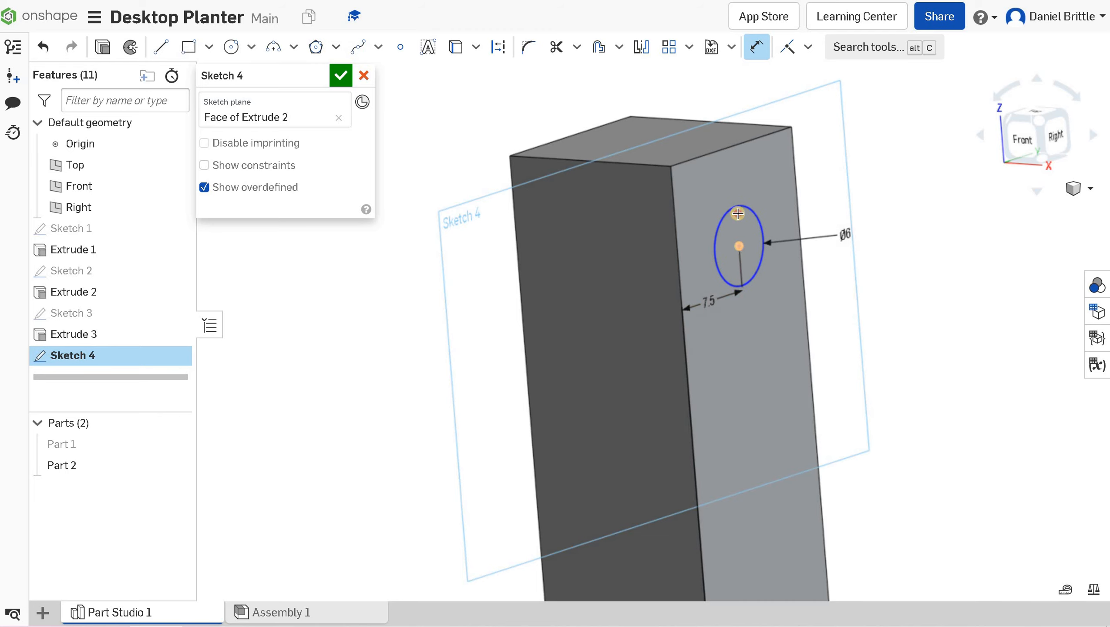
{"action": "left_click", "coordinate": [743, 147]}
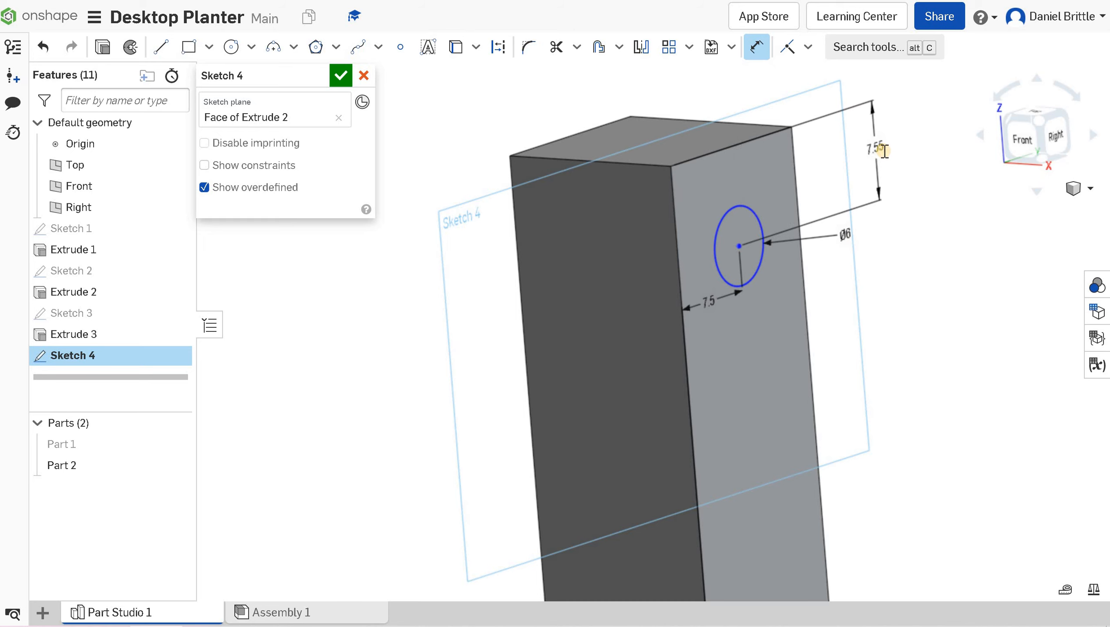
{"action": "left_click", "coordinate": [880, 149]}
{"action": "type", "text": "7.5"}
{"action": "key", "text": "Return"}
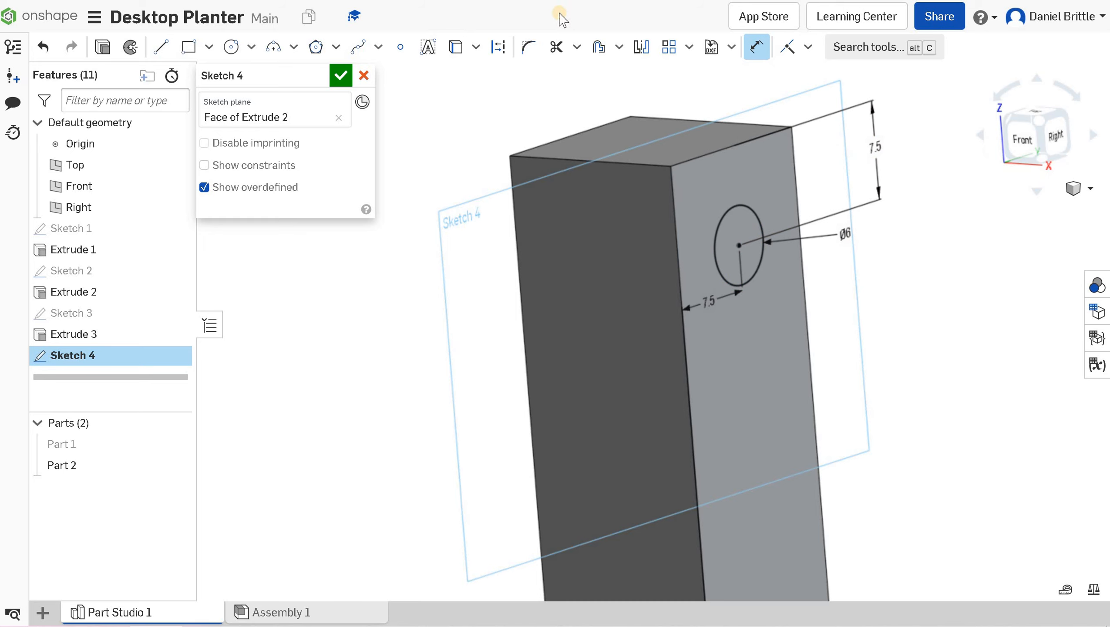
{"action": "left_click", "coordinate": [341, 78]}
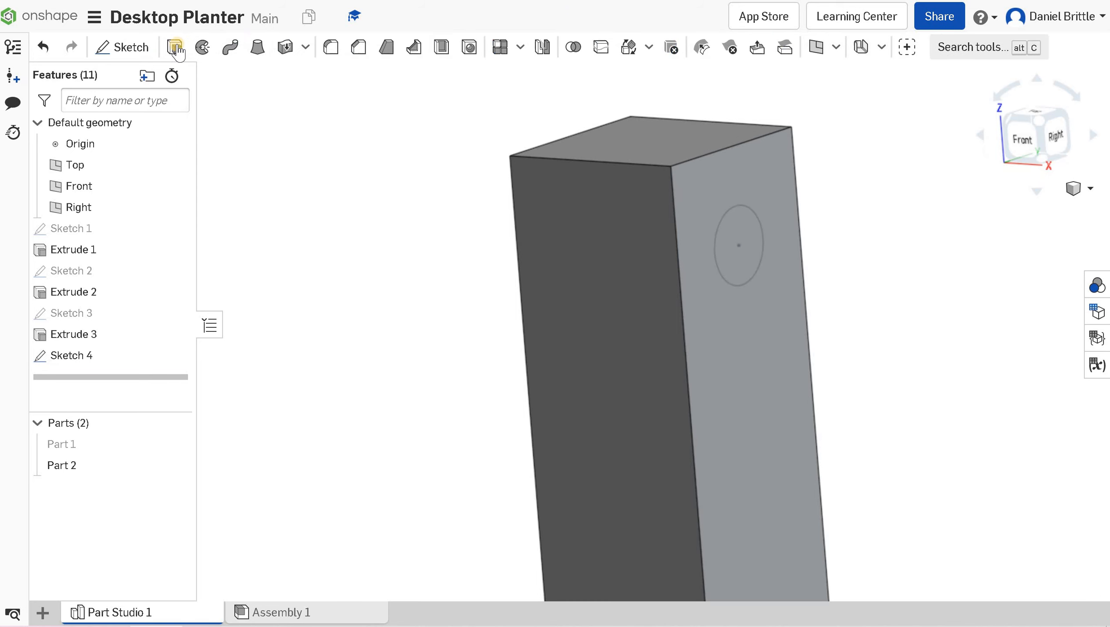
Cut the Sketch 4 circle through all of Part 2 with a Remove extrude.
{"action": "key", "text": "shift+e"}
{"action": "left_click", "coordinate": [744, 251]}
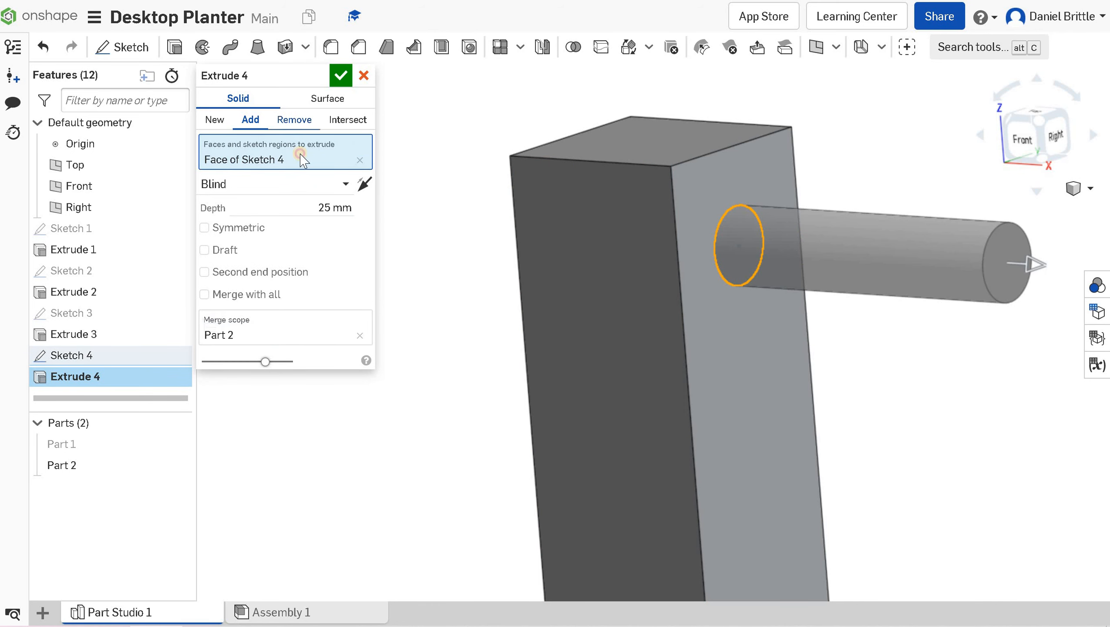
{"action": "left_click", "coordinate": [295, 120]}
{"action": "left_click", "coordinate": [305, 185]}
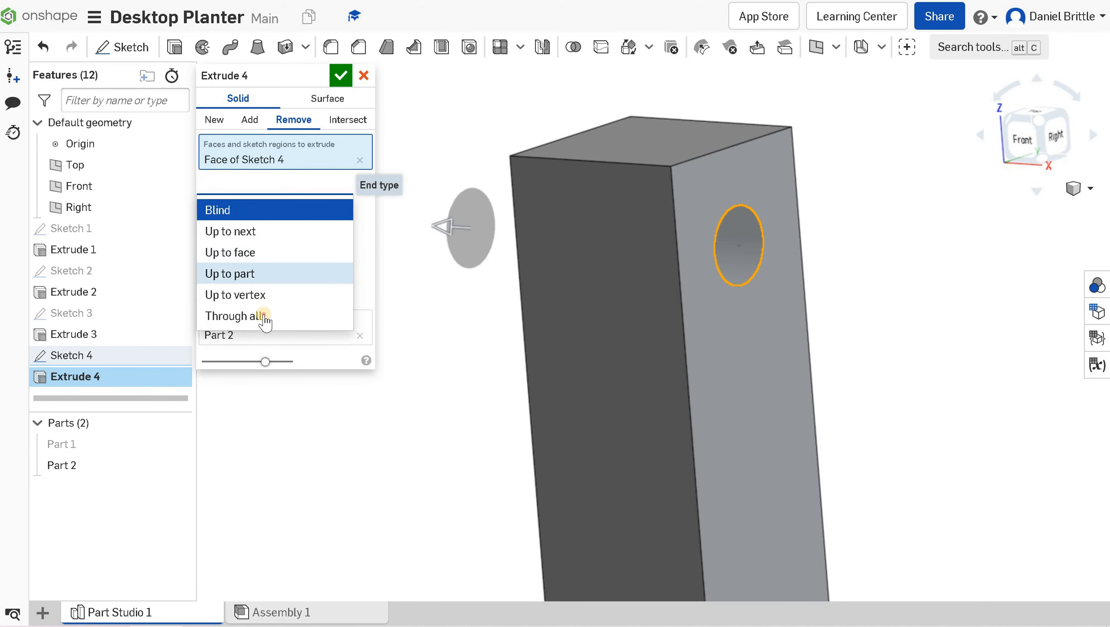
{"action": "left_click", "coordinate": [264, 316]}
{"action": "left_click", "coordinate": [341, 79]}
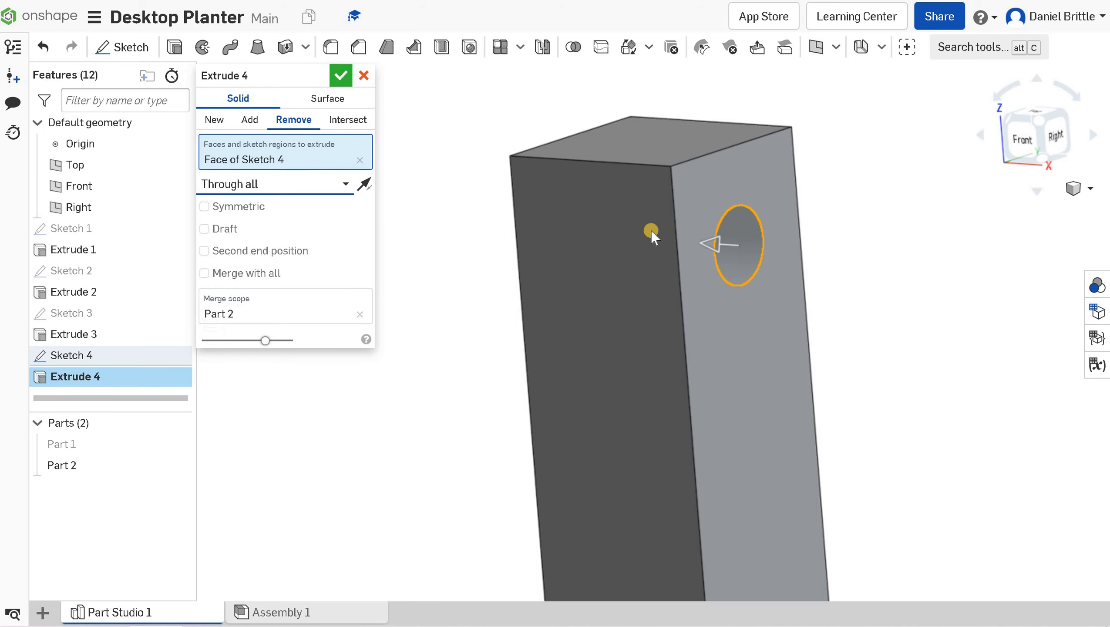
Accept the Extrude 4 cut and make the hidden Part 1 visible again.
{"action": "left_click", "coordinate": [177, 449]}
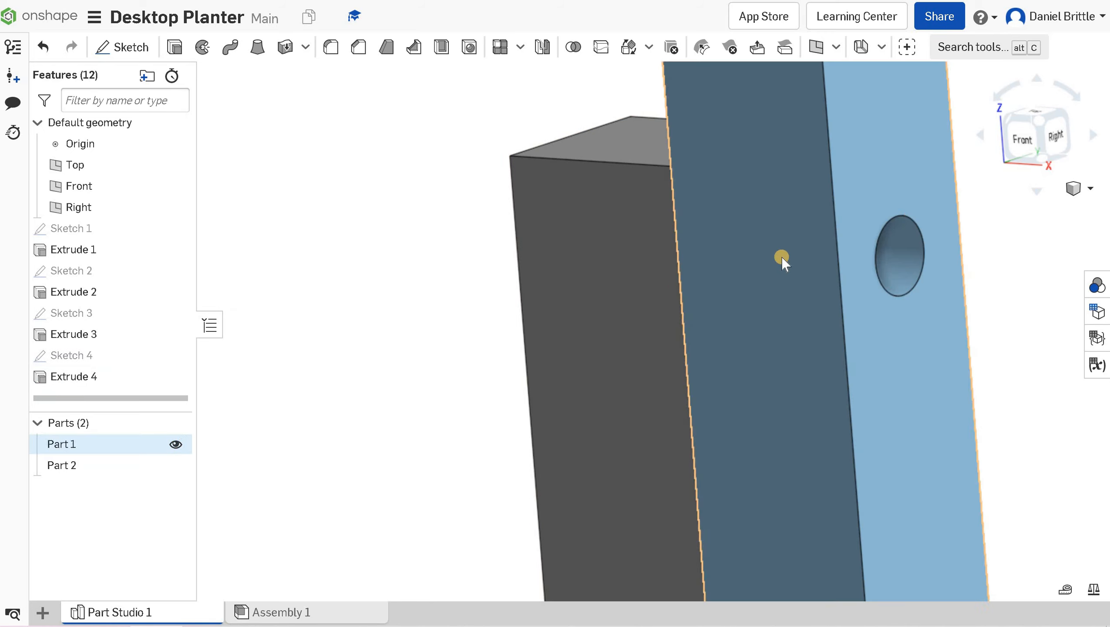
{"action": "scroll", "coordinate": [797, 273], "scroll_direction": "down", "scroll_amount": 4}
{"action": "mouse_move", "coordinate": [797, 273]}
{"action": "right_mouse_down"}
{"action": "mouse_move", "coordinate": [780, 267]}
{"action": "mouse_move", "coordinate": [815, 276]}
{"action": "mouse_move", "coordinate": [801, 268]}
{"action": "right_mouse_up"}
{"action": "scroll", "coordinate": [801, 267], "scroll_direction": "down", "scroll_amount": 5}
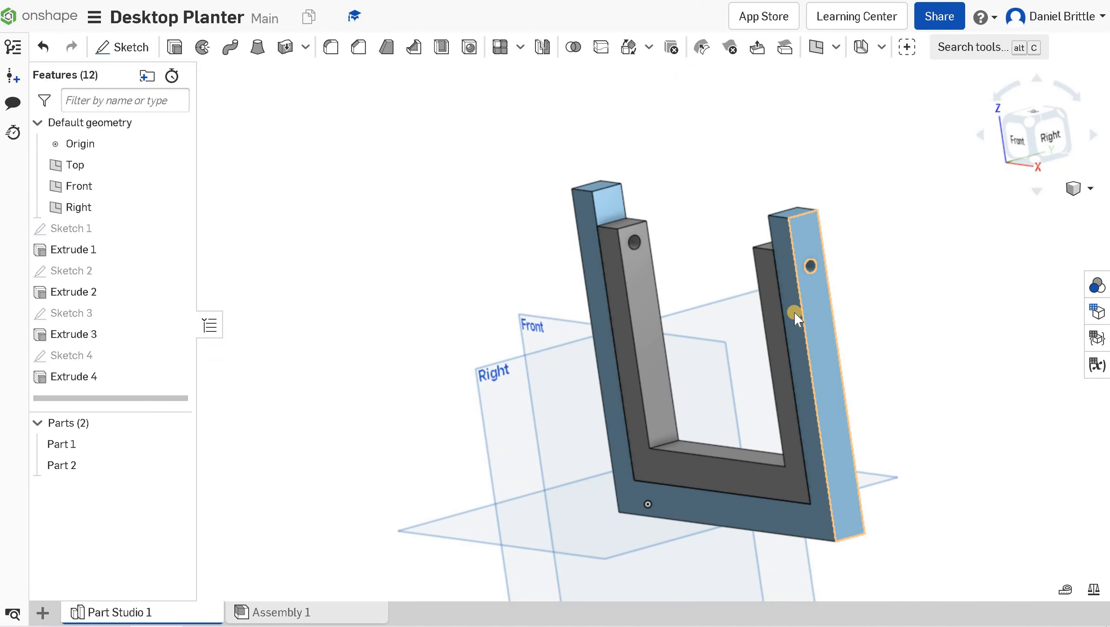
{"action": "right_click_drag", "start_coordinate": [818, 319], "coordinate": [746, 289]}
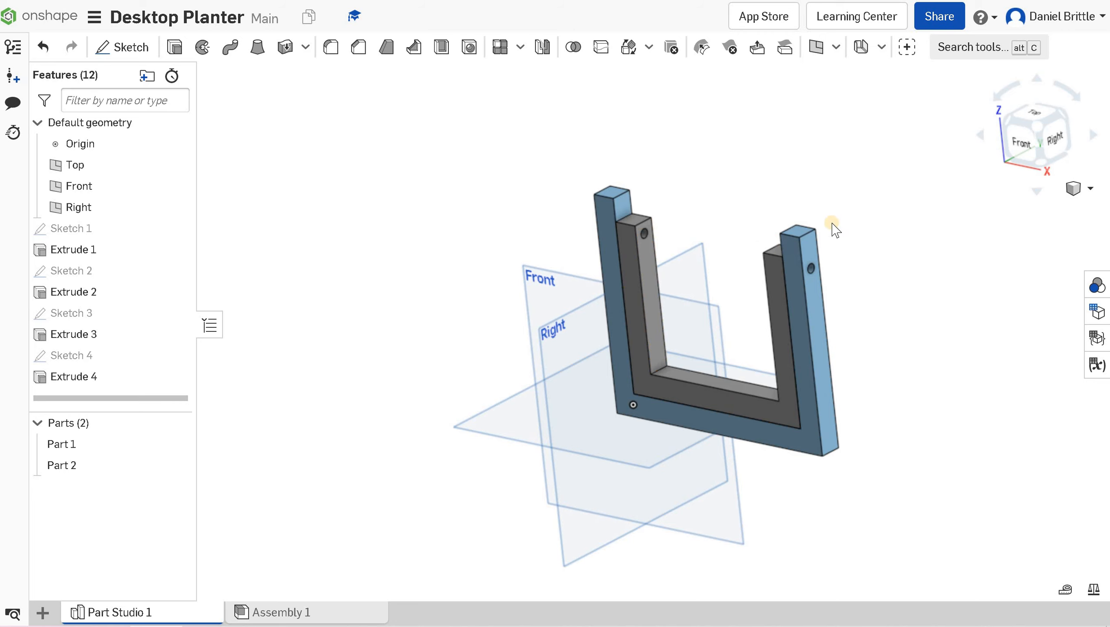
Start a sketch on the outer face of the outer frame's right upright and draw a circle about 4.3 mm in diameter below the top edge's midpoint.
{"action": "scroll", "coordinate": [852, 245], "scroll_direction": "up", "scroll_amount": 3}
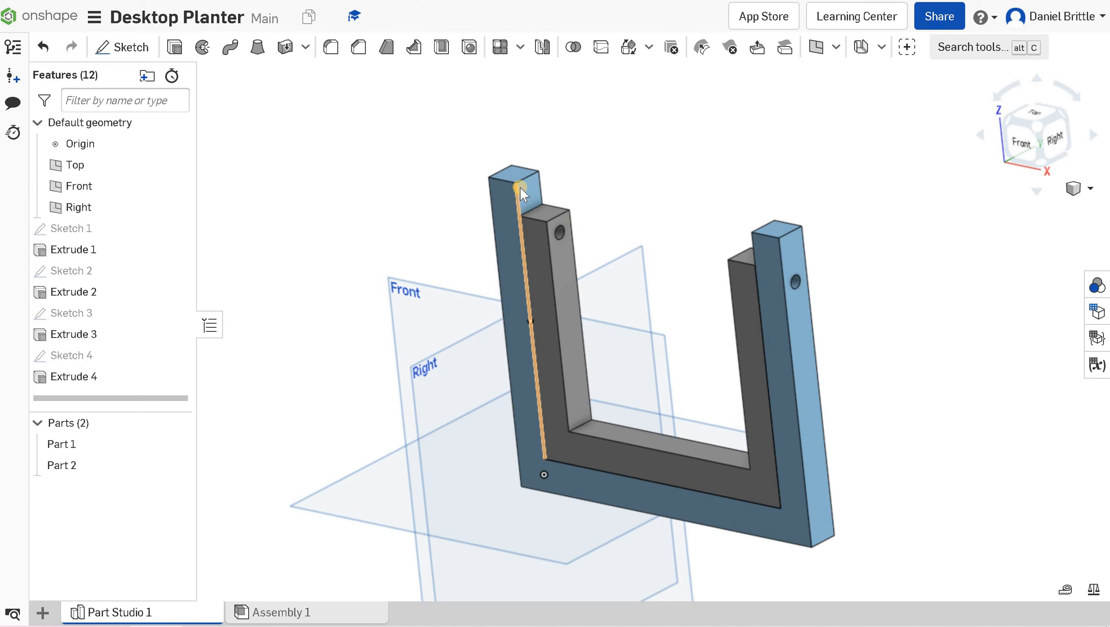
{"action": "left_click", "coordinate": [792, 246]}
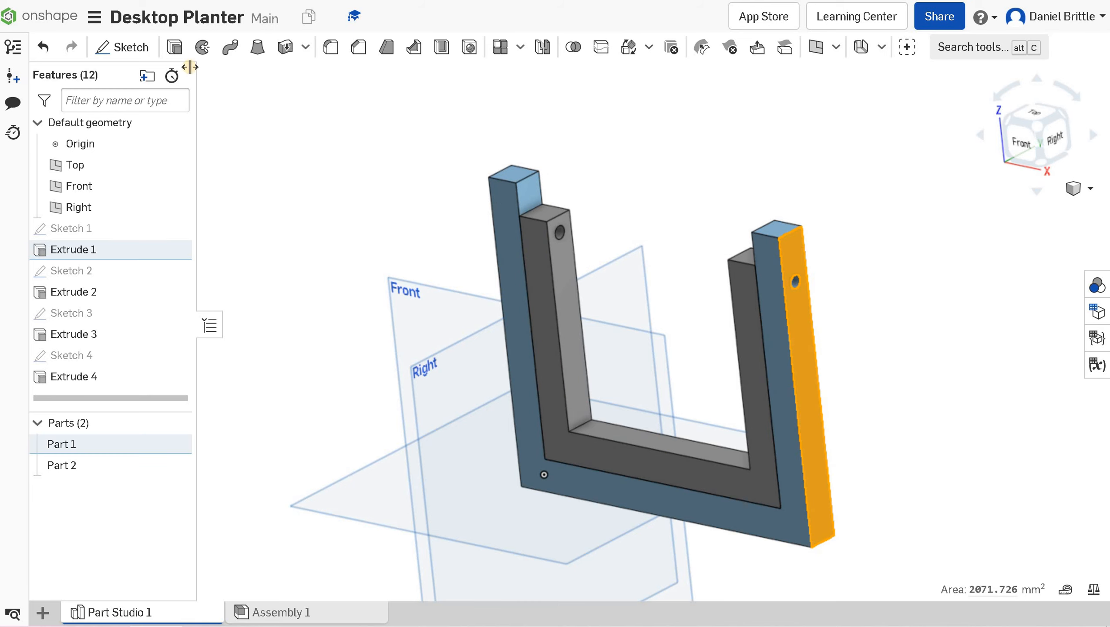
{"action": "left_click", "coordinate": [140, 56]}
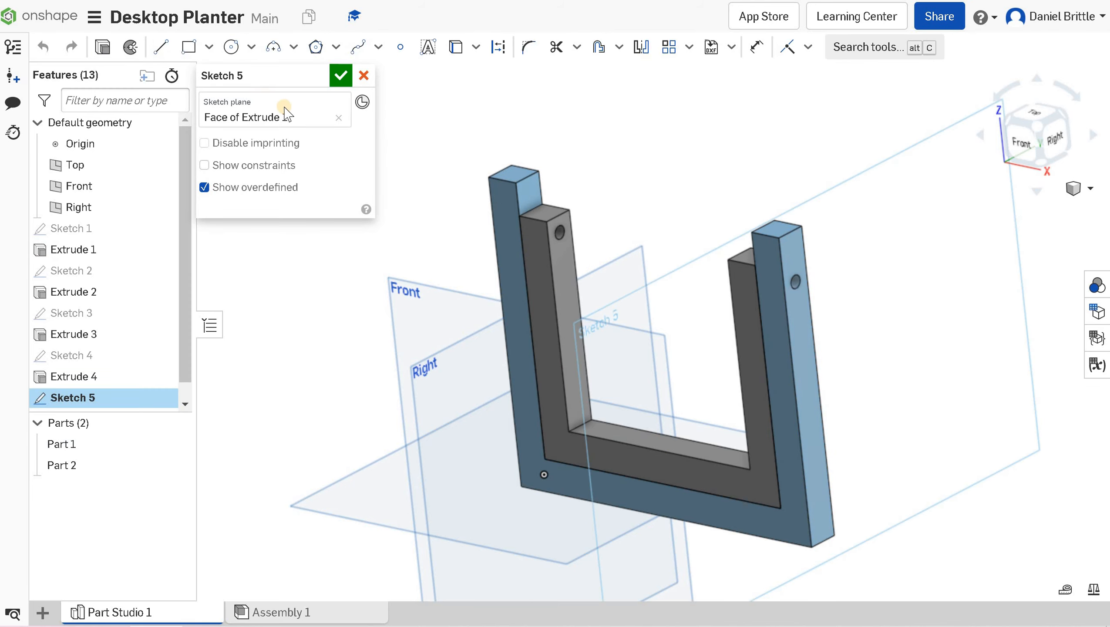
{"action": "left_click", "coordinate": [230, 46]}
{"action": "scroll", "coordinate": [790, 255], "scroll_direction": "up", "scroll_amount": 5}
{"action": "left_click", "coordinate": [732, 289]}
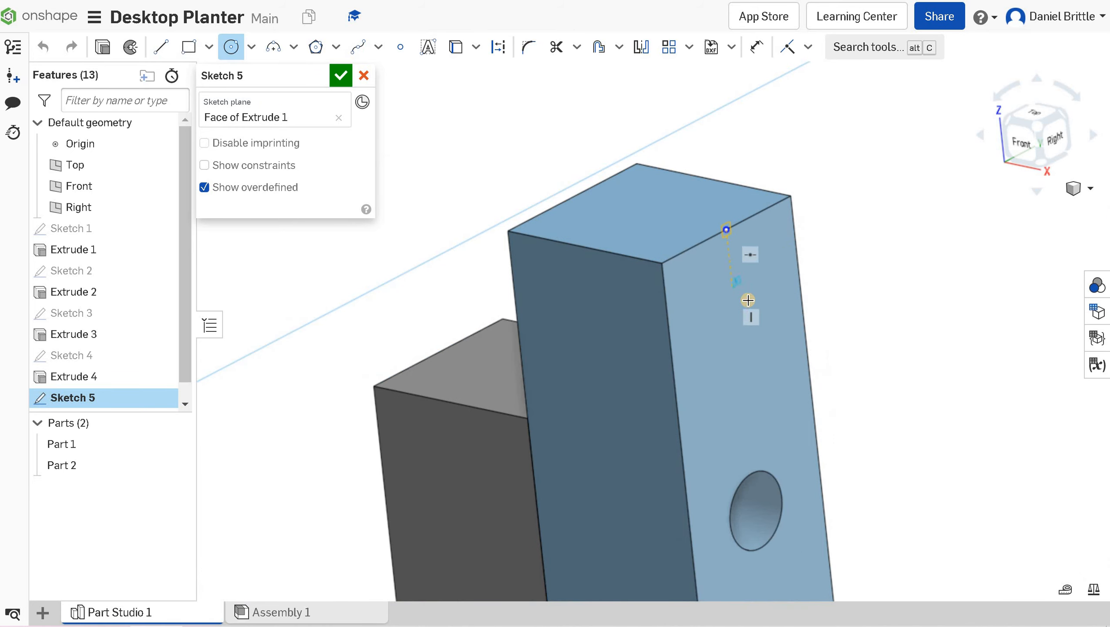
{"action": "left_click", "coordinate": [723, 242]}
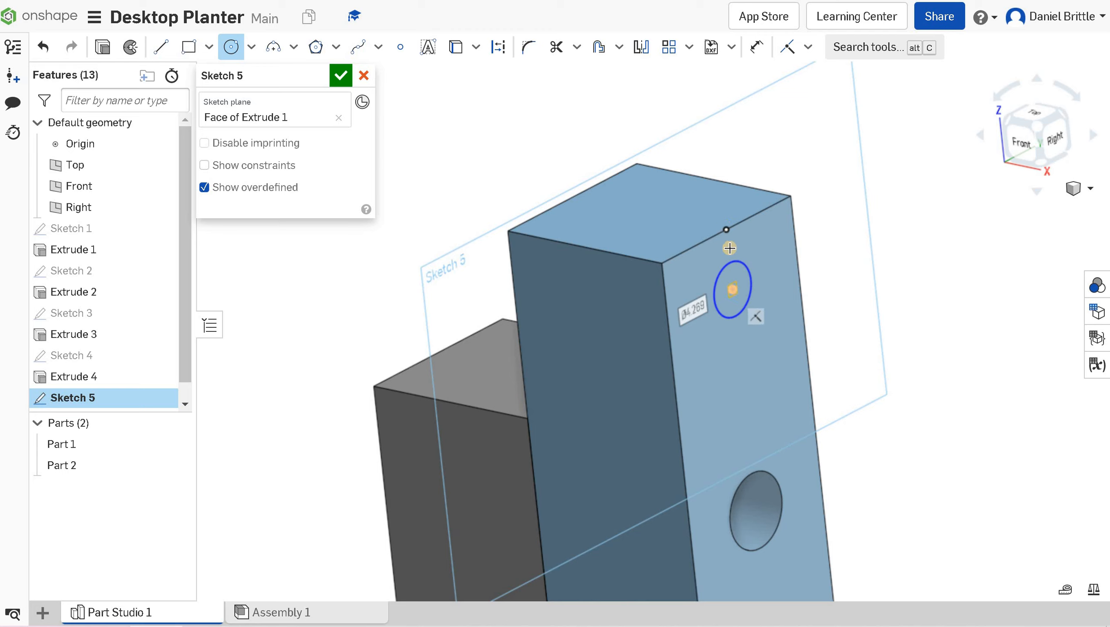
Dimension the circle above the large hole on the outer frame's upright with a diameter of 3 mm.
{"action": "left_click", "coordinate": [757, 46]}
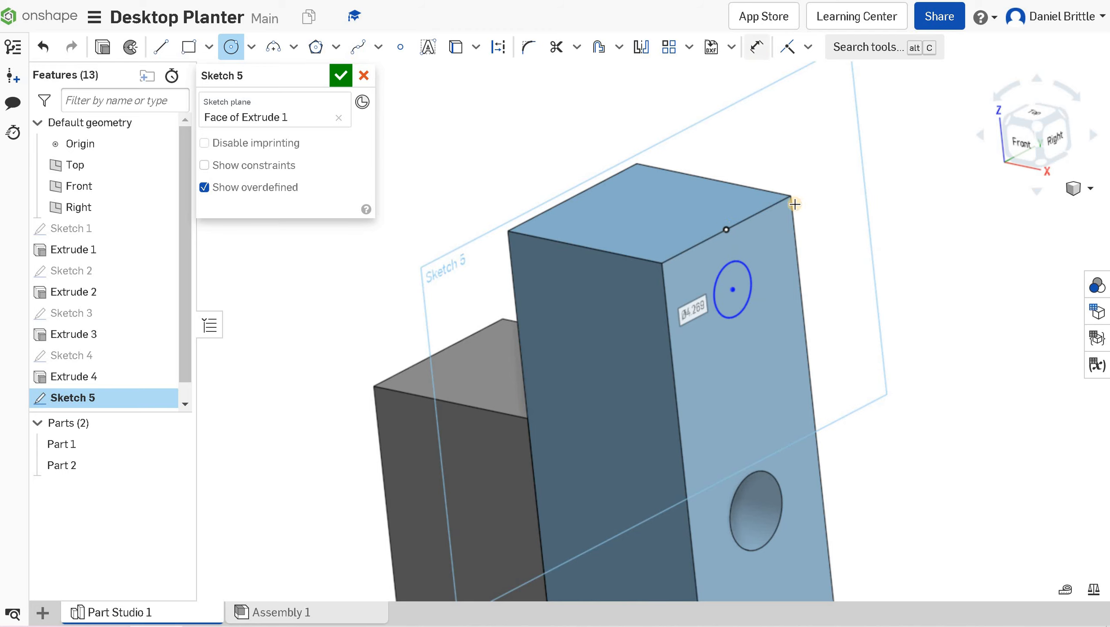
{"action": "left_click", "coordinate": [959, 240]}
{"action": "type", "text": "3"}
{"action": "key", "text": "Return"}
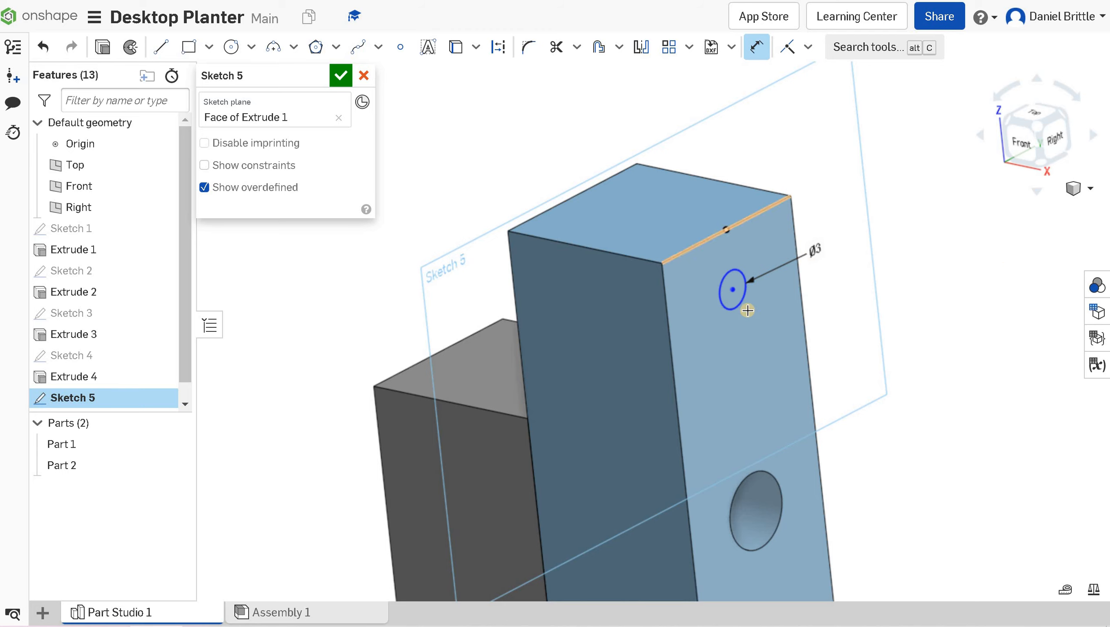
Dimension the circle's lower edge 7.5 mm below the outer upright's top edge and finish the sketch.
{"action": "left_click", "coordinate": [716, 239]}
{"action": "left_click", "coordinate": [949, 249]}
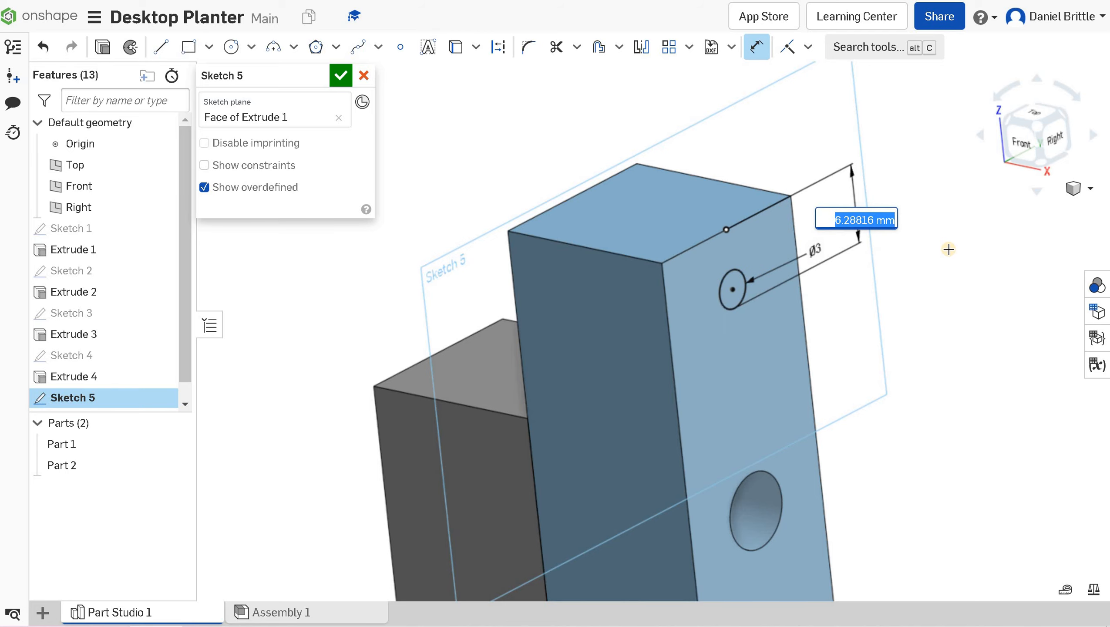
{"action": "type", "text": "7.5"}
{"action": "key", "text": "Return"}
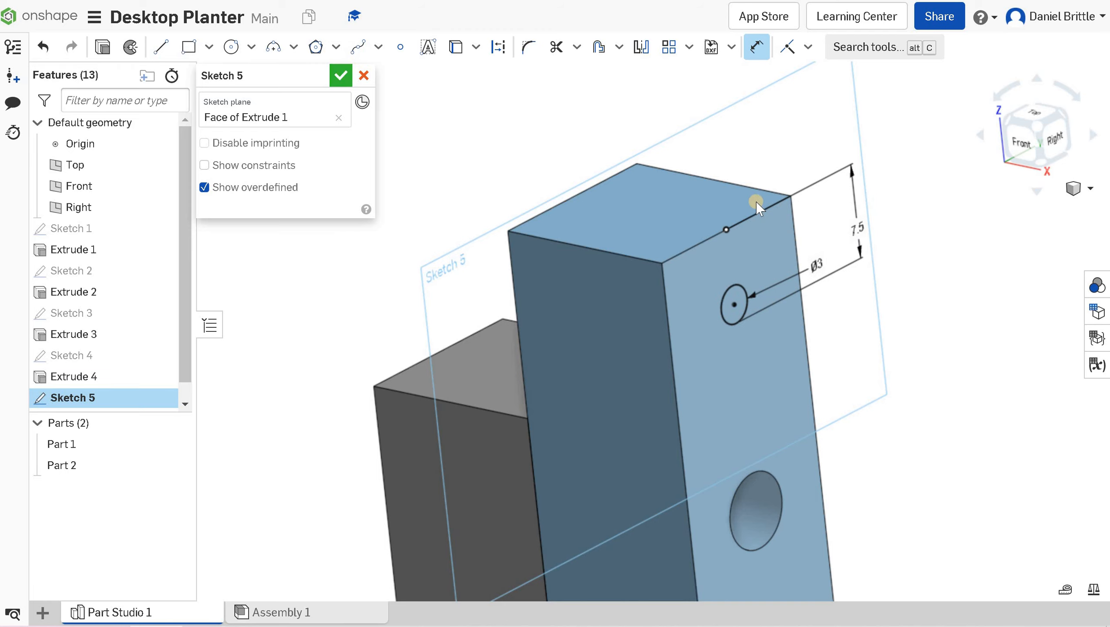
{"action": "left_click", "coordinate": [341, 75]}
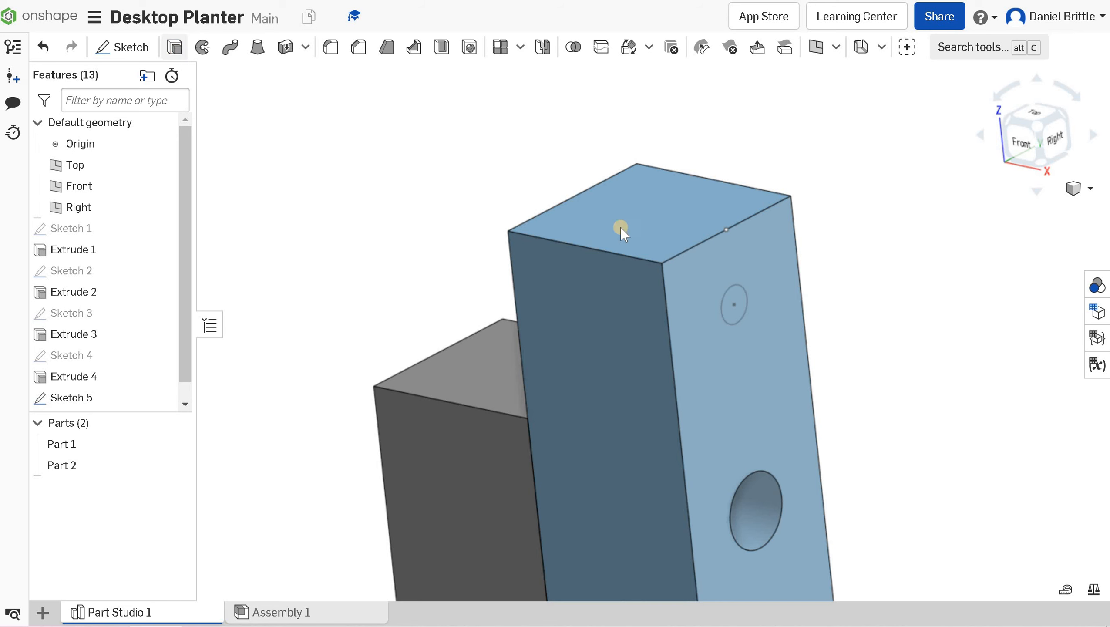
Cut the Sketch 5 circle through both uprights of Part 1 with a Remove extrude.
{"action": "key", "text": "shift+e"}
{"action": "left_click", "coordinate": [739, 293]}
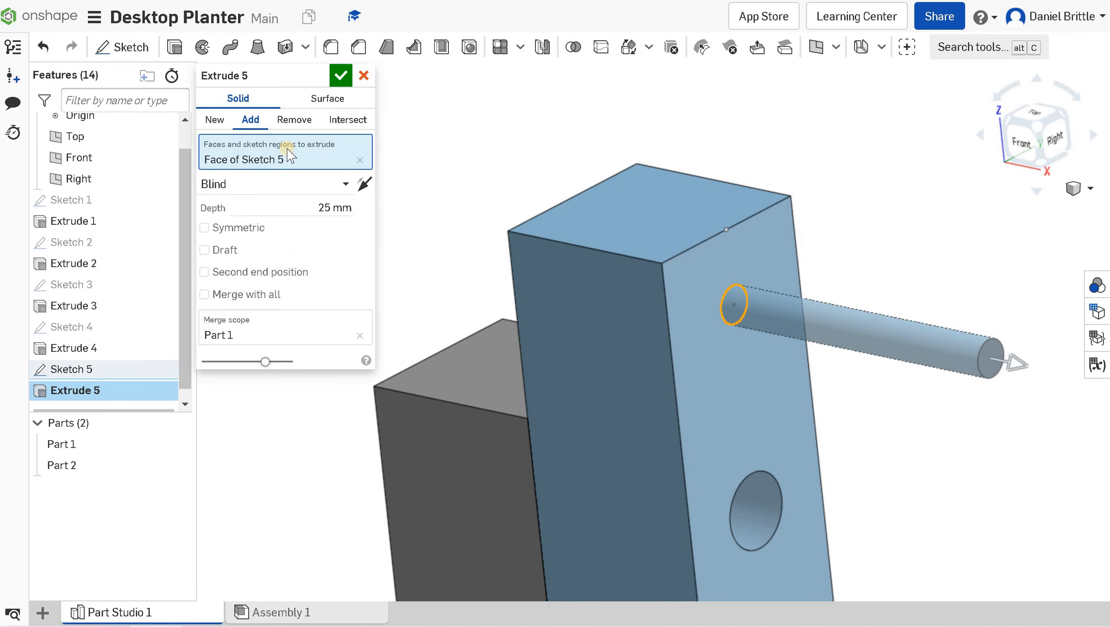
{"action": "left_click", "coordinate": [318, 186]}
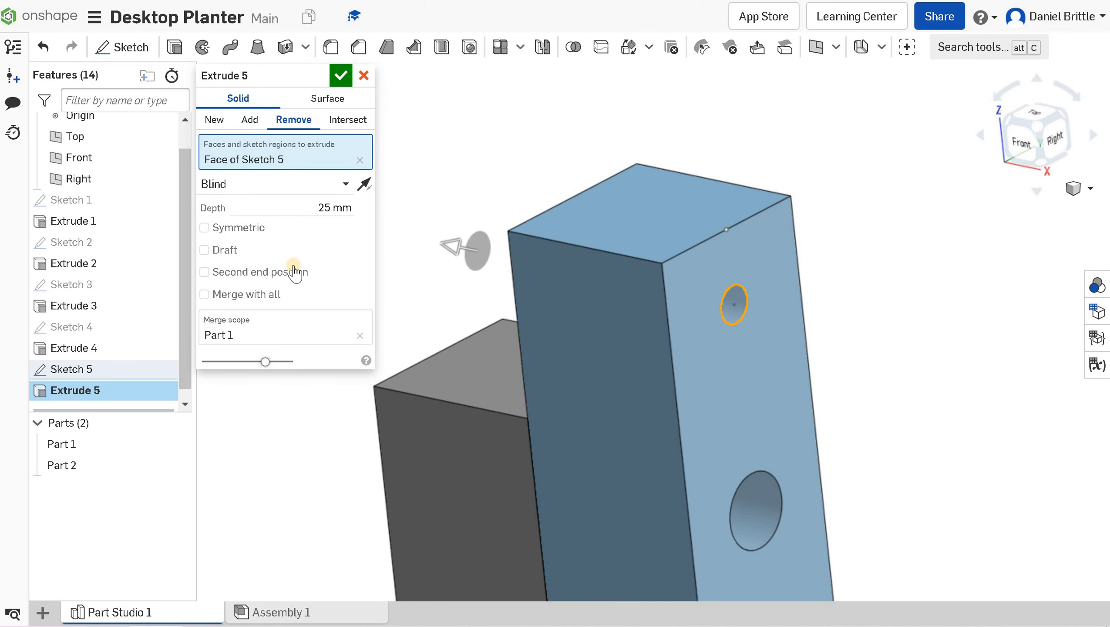
{"action": "left_click", "coordinate": [342, 75]}
{"action": "key", "text": "f"}
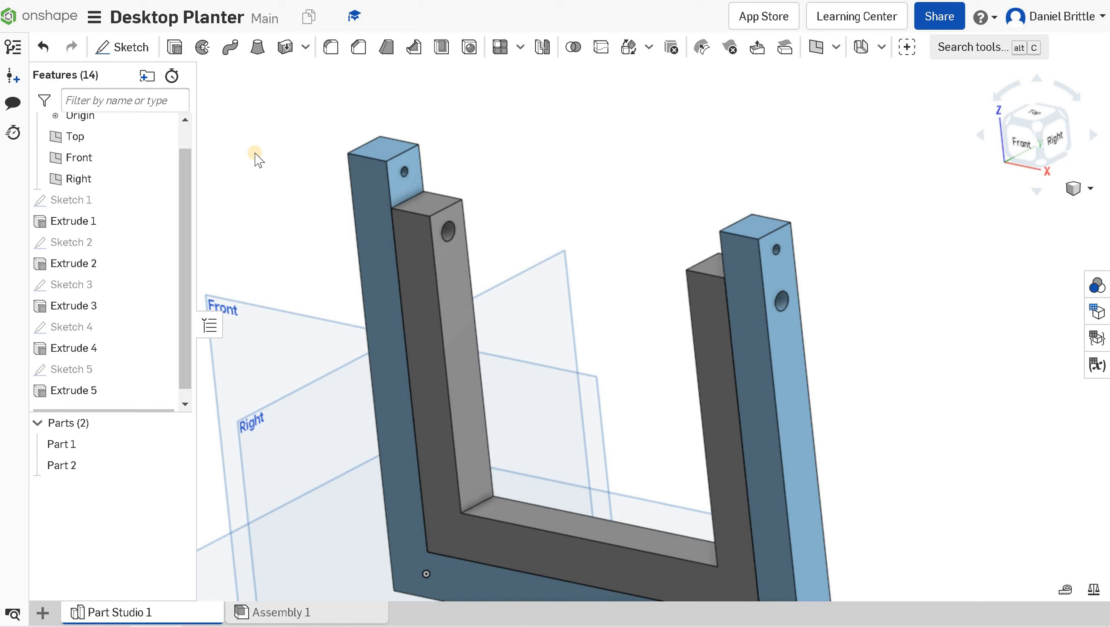
Create a plane offset 6 mm outward from the outer face of the outer frame's right upright.
{"action": "left_click", "coordinate": [781, 276]}
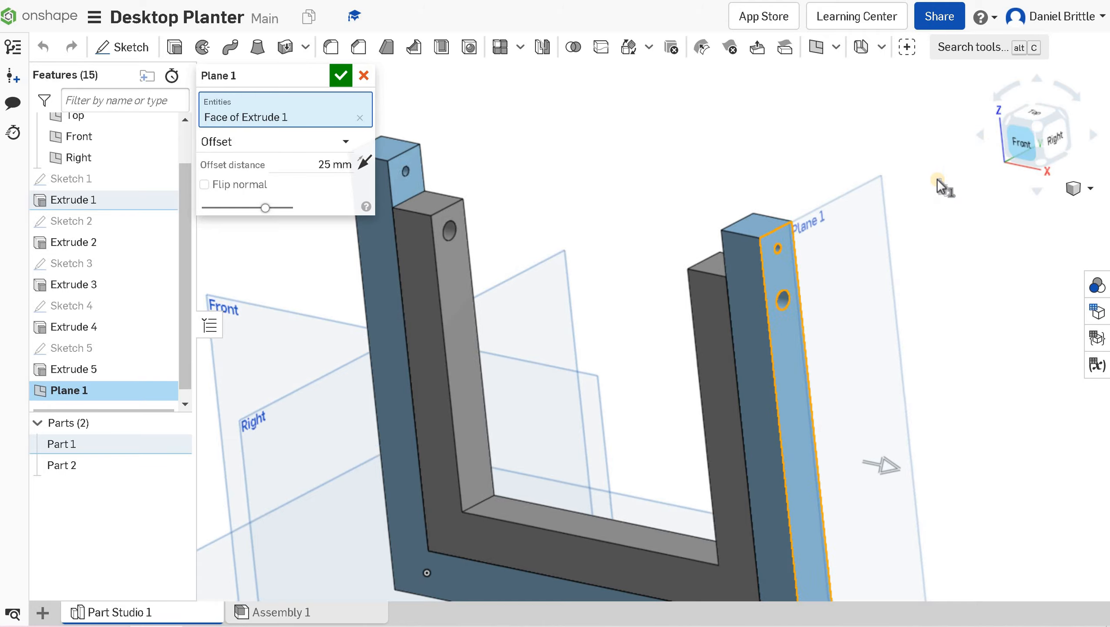
{"action": "key", "text": "shift+1"}
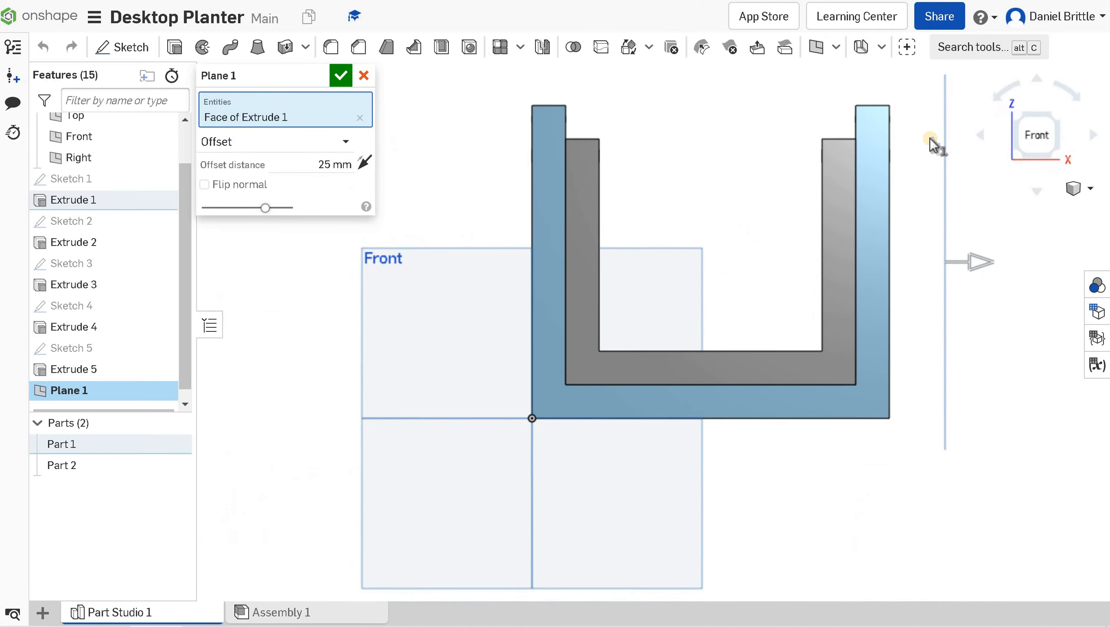
{"action": "left_click", "coordinate": [565, 166]}
{"action": "type", "text": "6 "}
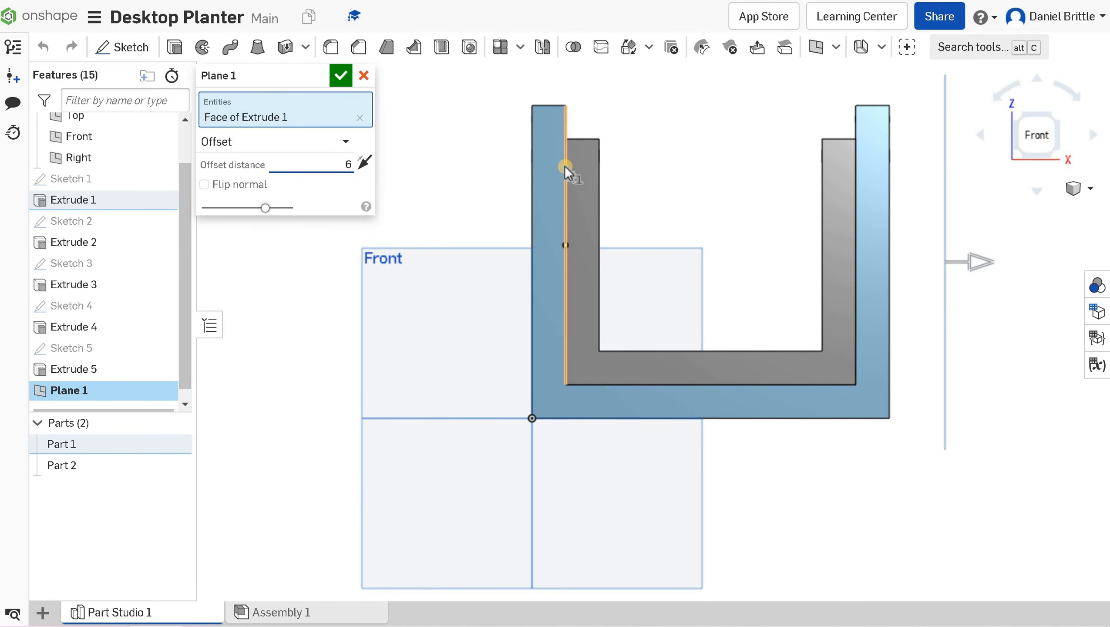
{"action": "type", "text": "mm"}
{"action": "key", "text": "Return"}
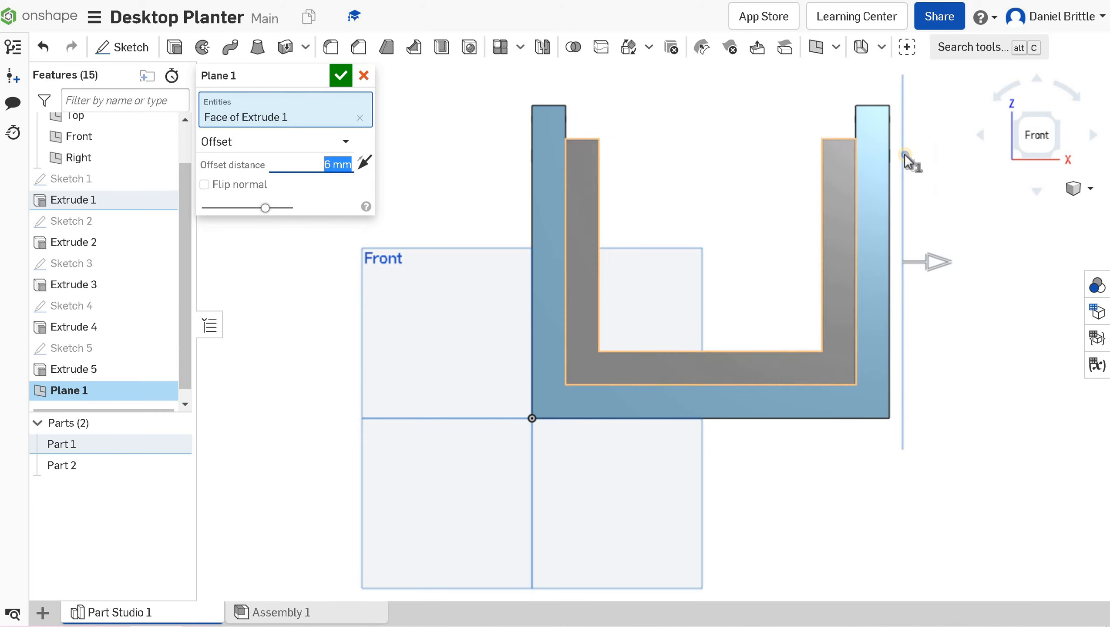
{"action": "key", "text": "shift+7"}
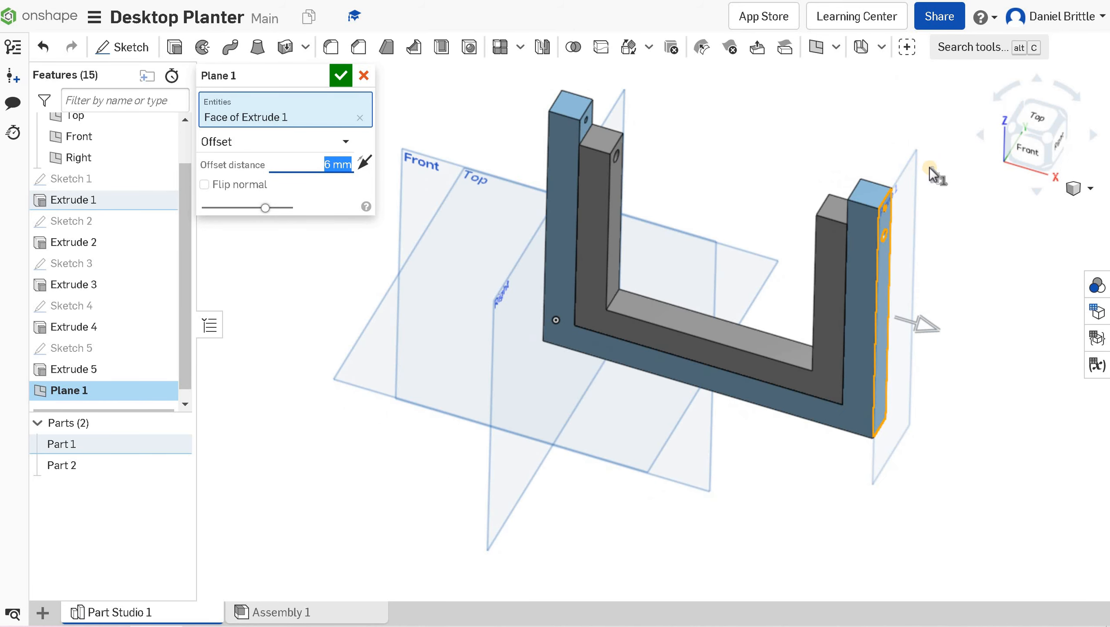
{"action": "scroll", "coordinate": [933, 173], "scroll_direction": "up", "scroll_amount": 5}
{"action": "left_click", "coordinate": [343, 77]}
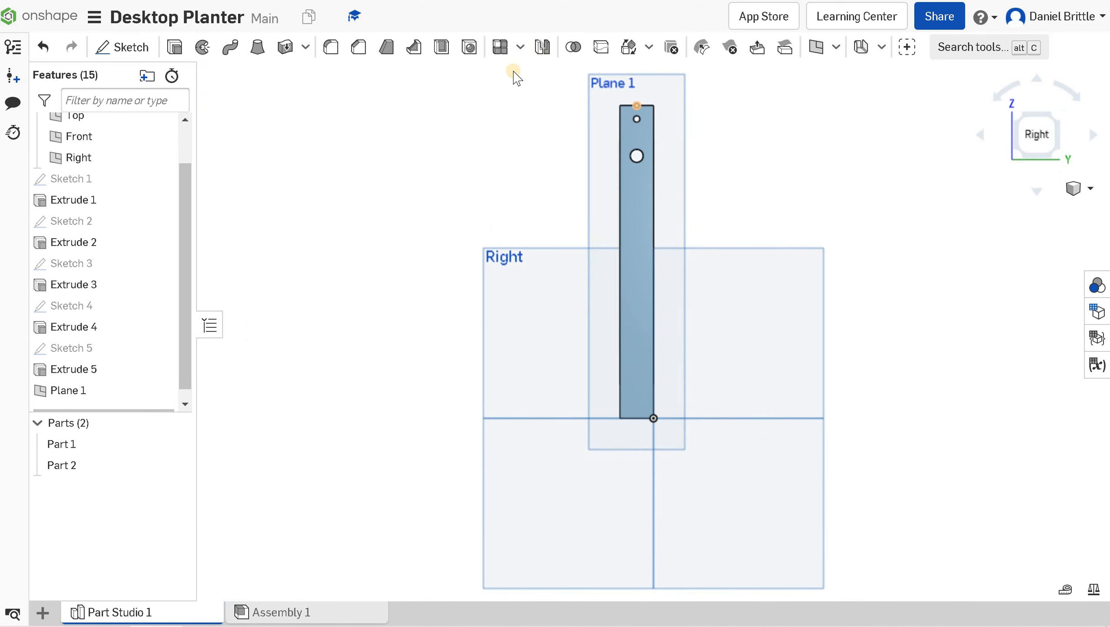
Start a sketch on Plane 1 and draw a circle about 5.4 mm in diameter around the small upper hole.
{"action": "scroll", "coordinate": [687, 141], "scroll_direction": "up", "scroll_amount": 5}
{"action": "scroll", "coordinate": [819, 107], "scroll_direction": "up", "scroll_amount": 5}
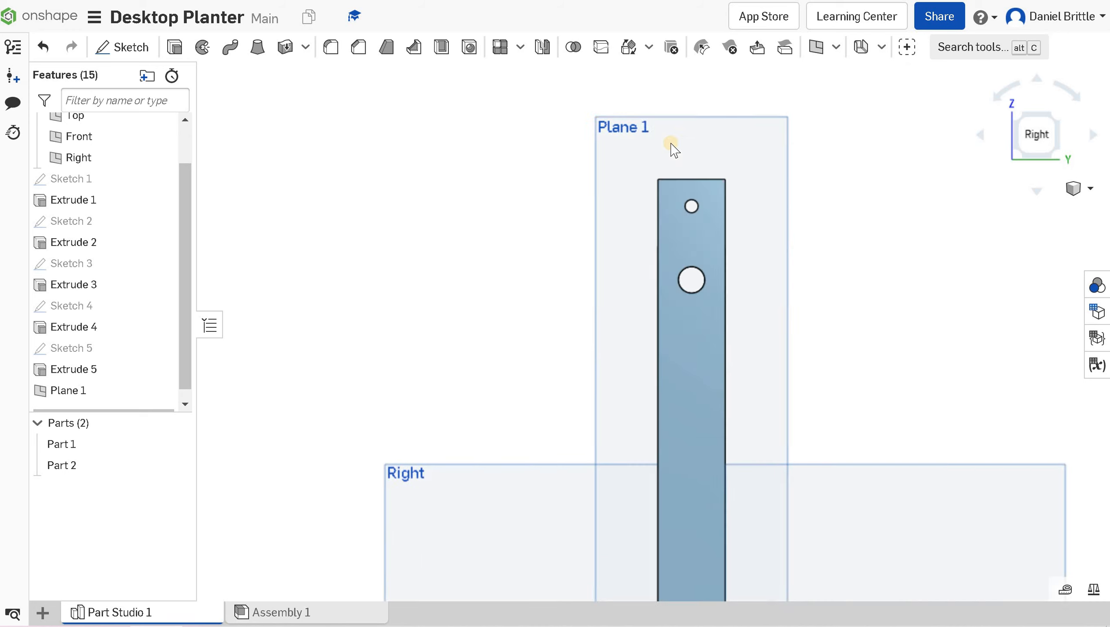
{"action": "left_click", "coordinate": [659, 141]}
{"action": "left_click", "coordinate": [127, 47]}
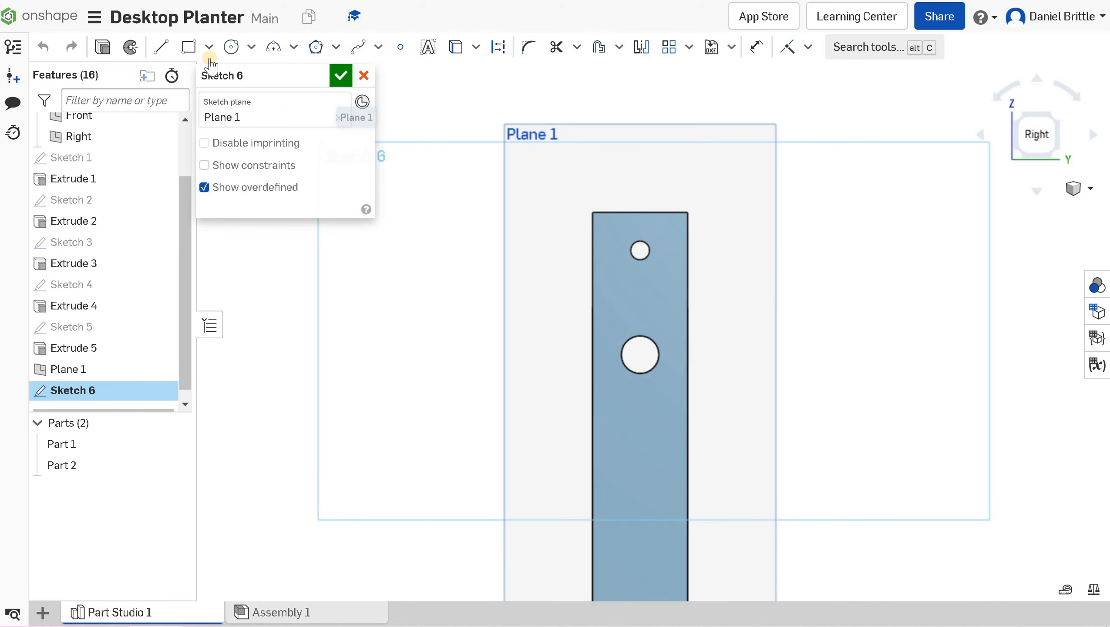
{"action": "left_click", "coordinate": [231, 47]}
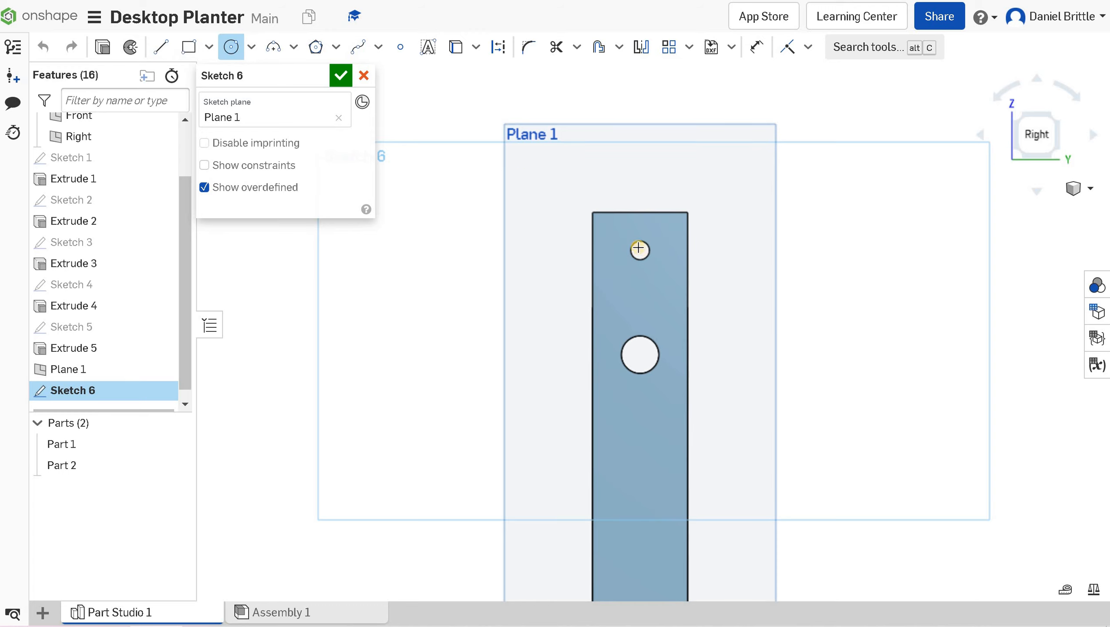
{"action": "scroll", "coordinate": [640, 254], "scroll_direction": "up", "scroll_amount": 5}
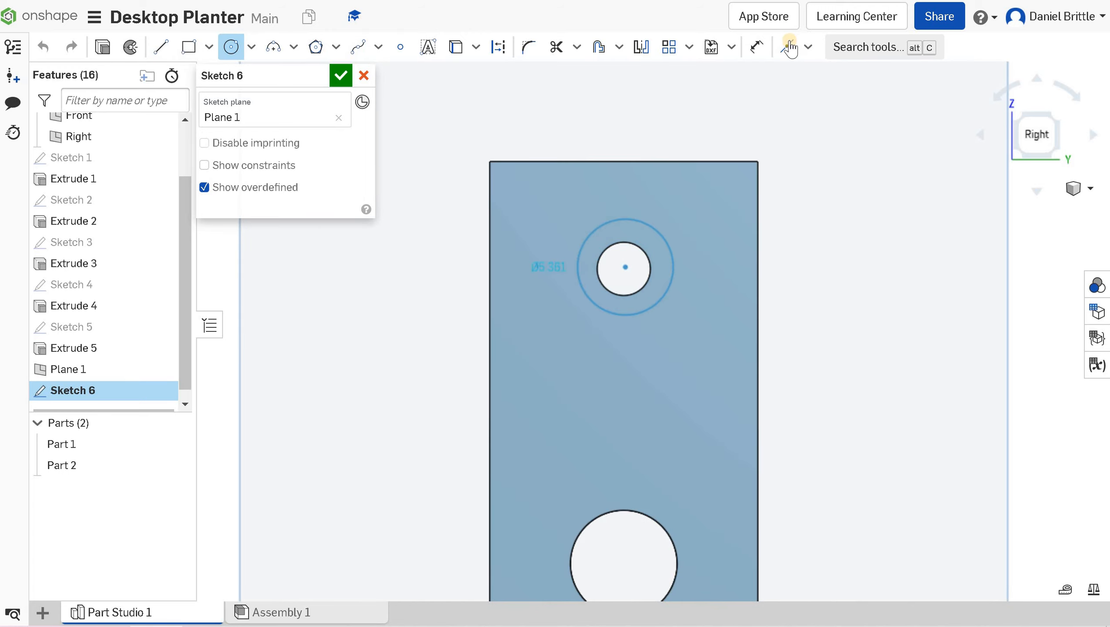
{"action": "left_click", "coordinate": [674, 235]}
Dimension the circle on Plane 1 with a diameter of 3 mm.
{"action": "key", "text": "d"}
{"action": "left_click", "coordinate": [673, 246]}
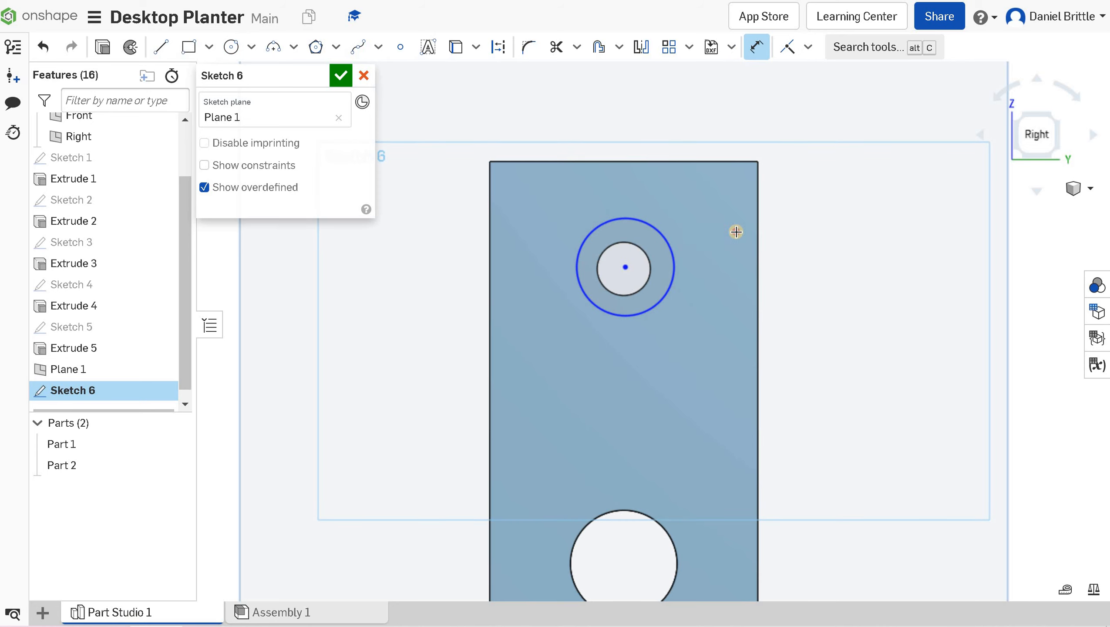
{"action": "left_click", "coordinate": [848, 240]}
{"action": "type", "text": "3"}
{"action": "key", "text": "Return"}
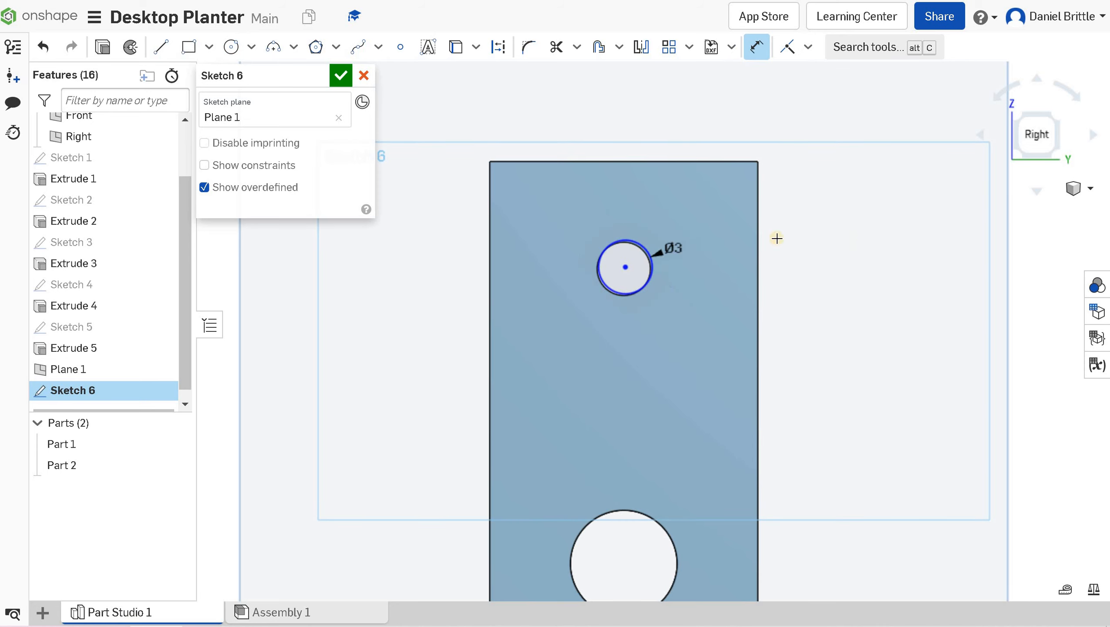
Dimension the Plane 1 circle's centre 7.5 mm below the outer upright's top edge.
{"action": "left_click", "coordinate": [646, 162]}
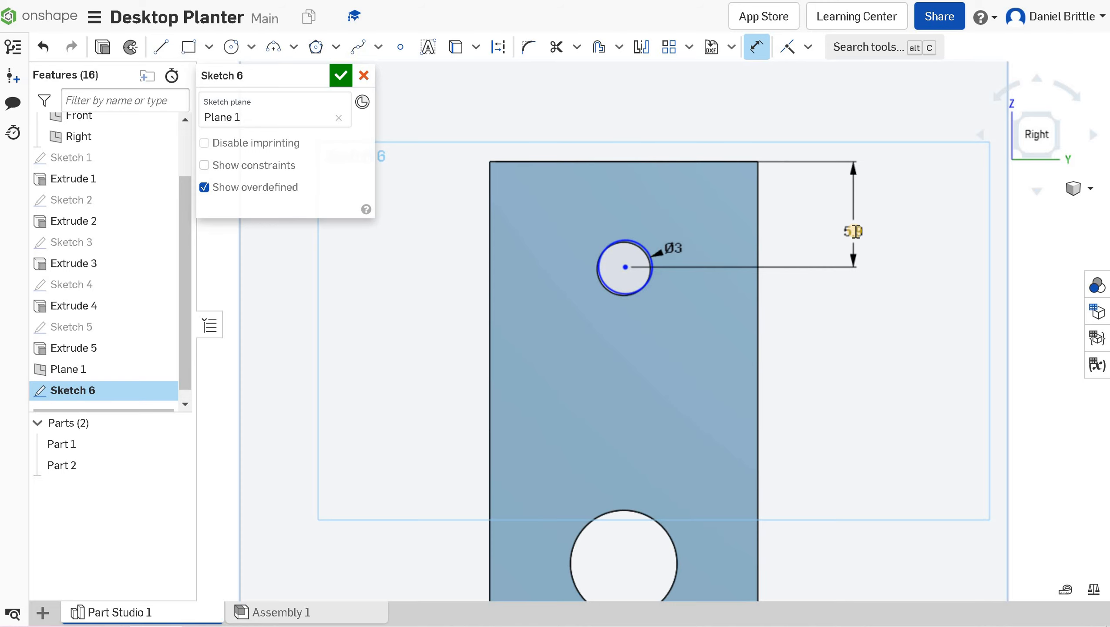
{"action": "left_click", "coordinate": [853, 231]}
{"action": "type", "text": "7.5"}
{"action": "key", "text": "Return"}
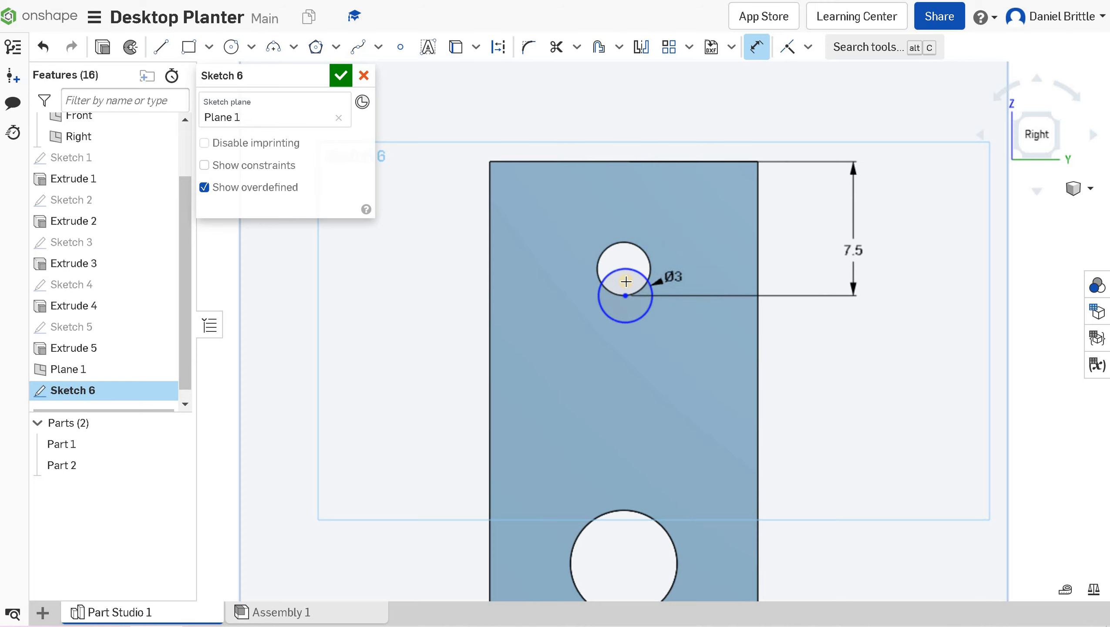
Dimension the Plane 1 circle's centre 7.5 mm from the outer upright's front vertical edge and finish the sketch.
{"action": "left_click", "coordinate": [490, 290]}
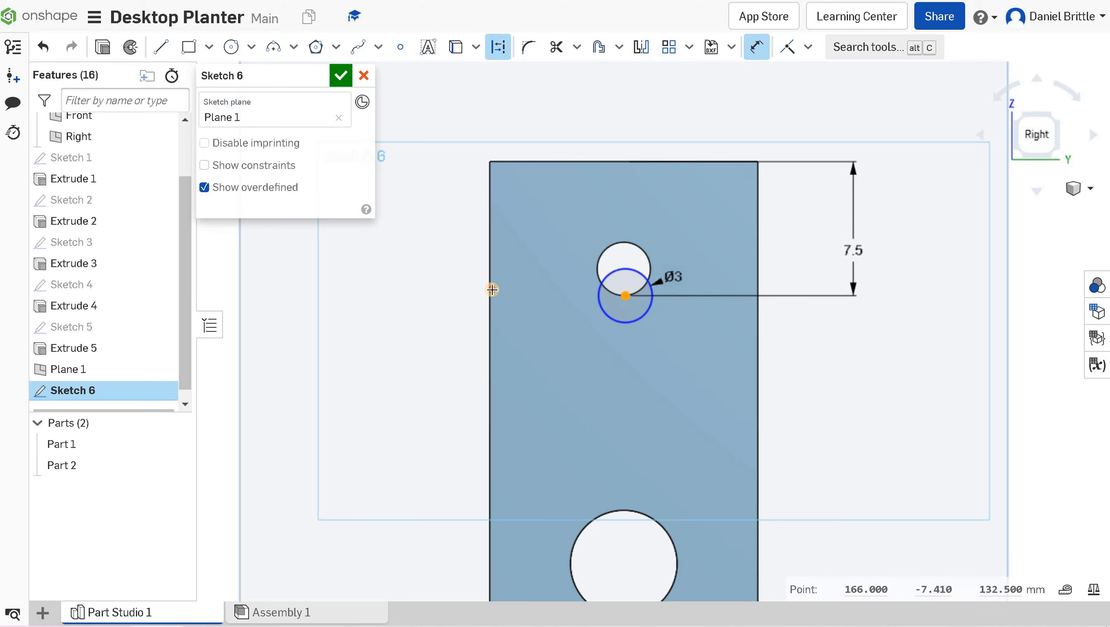
{"action": "left_click", "coordinate": [548, 347]}
{"action": "type", "text": "7"}
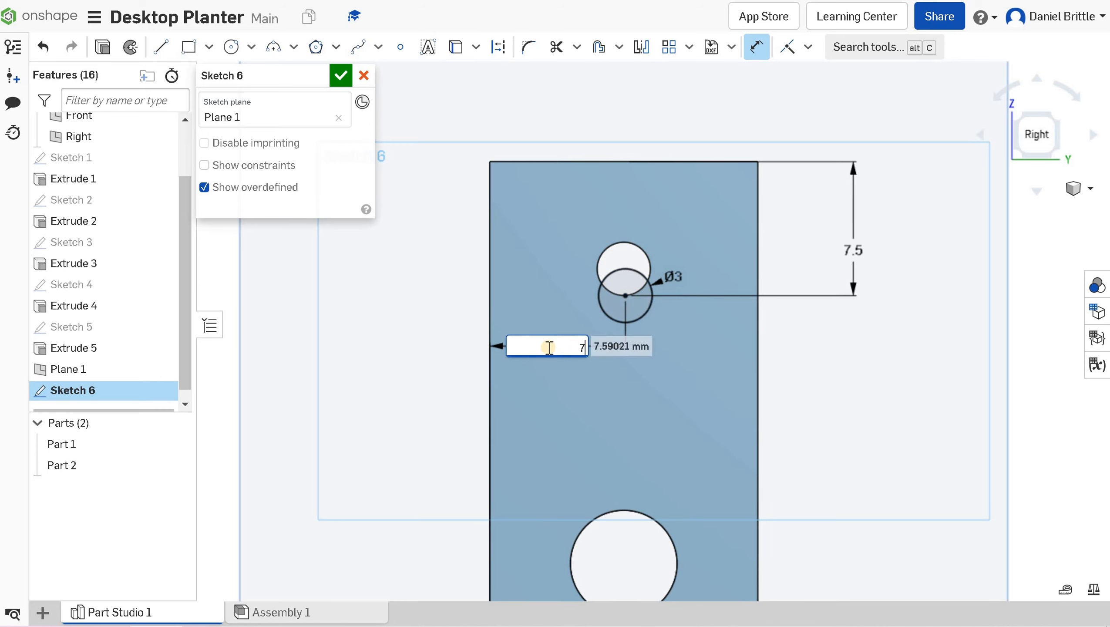
{"action": "type", "text": ".5"}
{"action": "key", "text": "Return"}
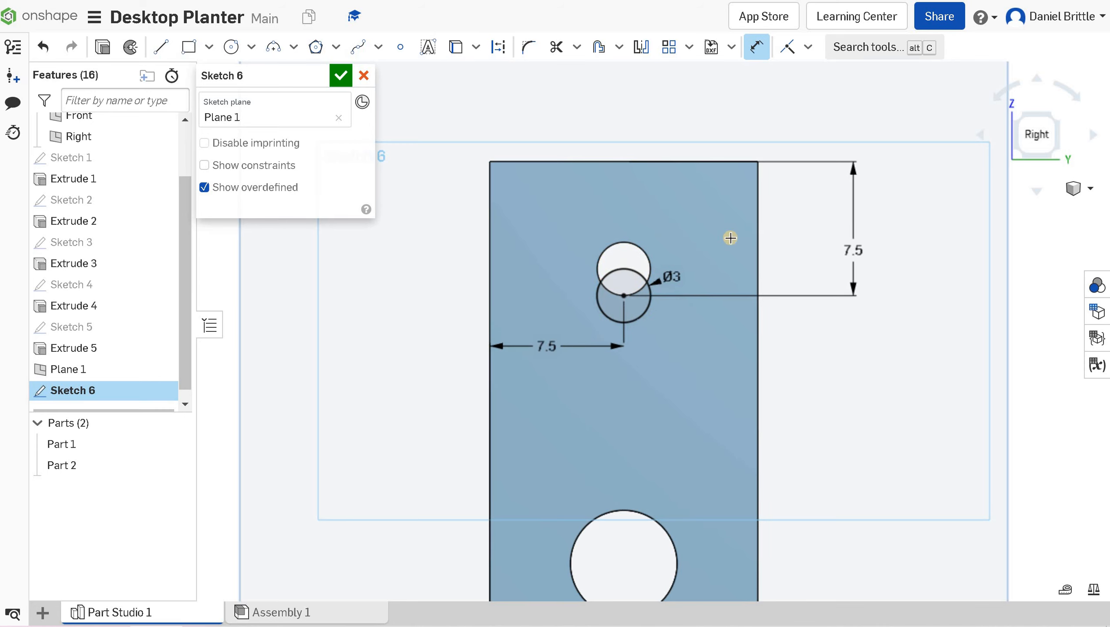
{"action": "mouse_move", "coordinate": [748, 248]}
{"action": "right_mouse_down"}
{"action": "mouse_move", "coordinate": [771, 262]}
{"action": "mouse_move", "coordinate": [765, 296]}
{"action": "mouse_move", "coordinate": [728, 291]}
{"action": "mouse_move", "coordinate": [713, 250]}
{"action": "mouse_move", "coordinate": [722, 298]}
{"action": "mouse_move", "coordinate": [619, 275]}
{"action": "right_mouse_up"}
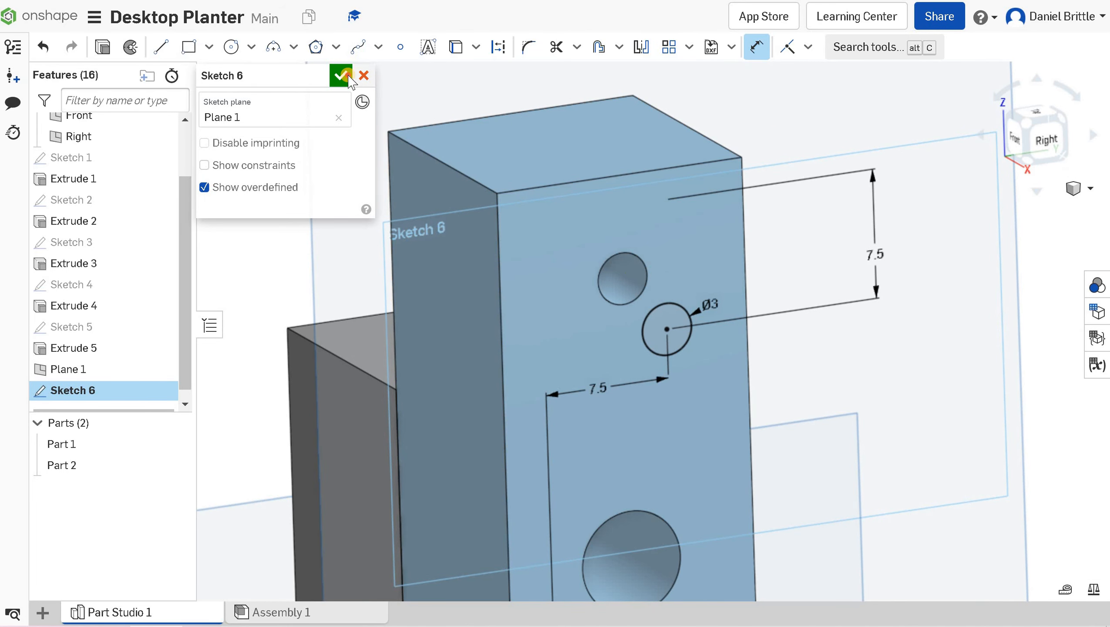
{"action": "left_click", "coordinate": [363, 75]}
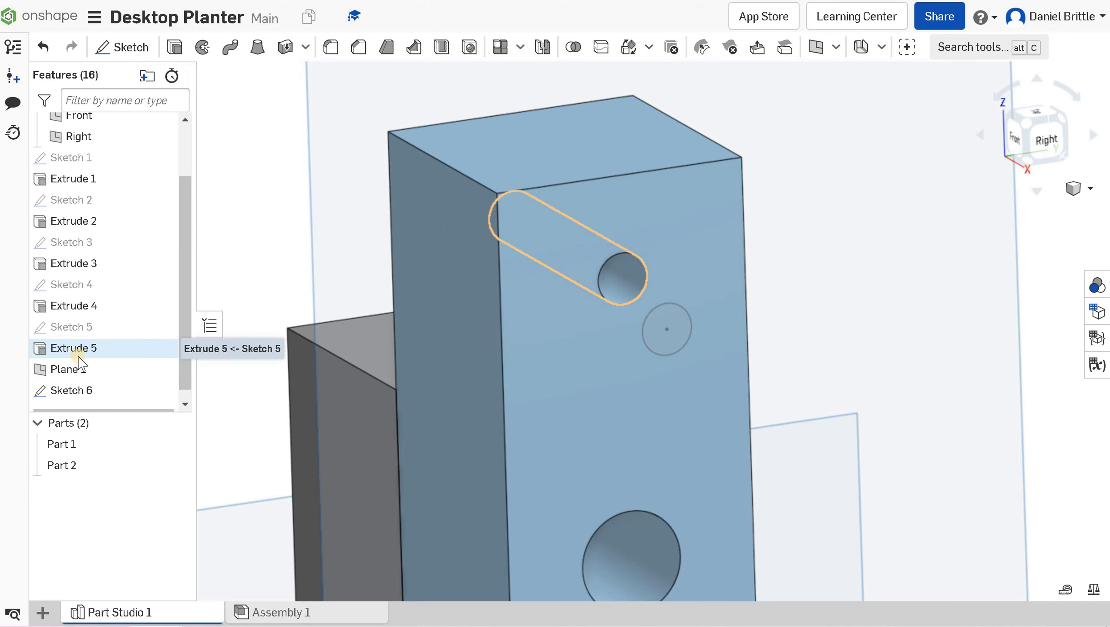
Edit the sketch of the small upper hole and delete the 7.5 mm dimension between the circle's edge and the top edge.
{"action": "right_click", "coordinate": [72, 328]}
{"action": "left_click", "coordinate": [105, 61]}
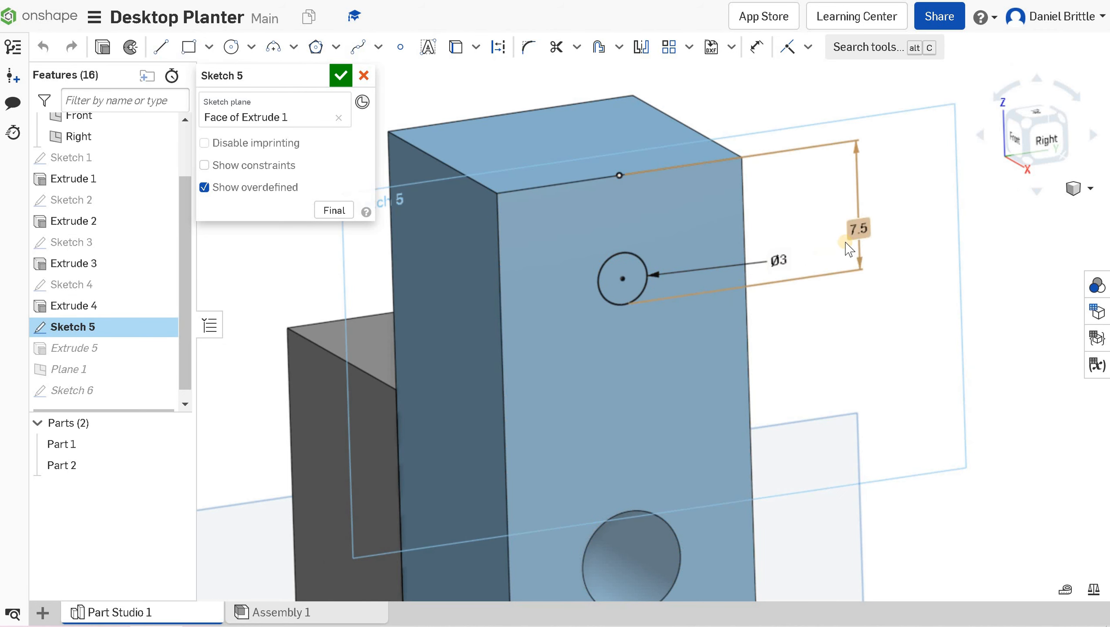
{"action": "left_click", "coordinate": [633, 303]}
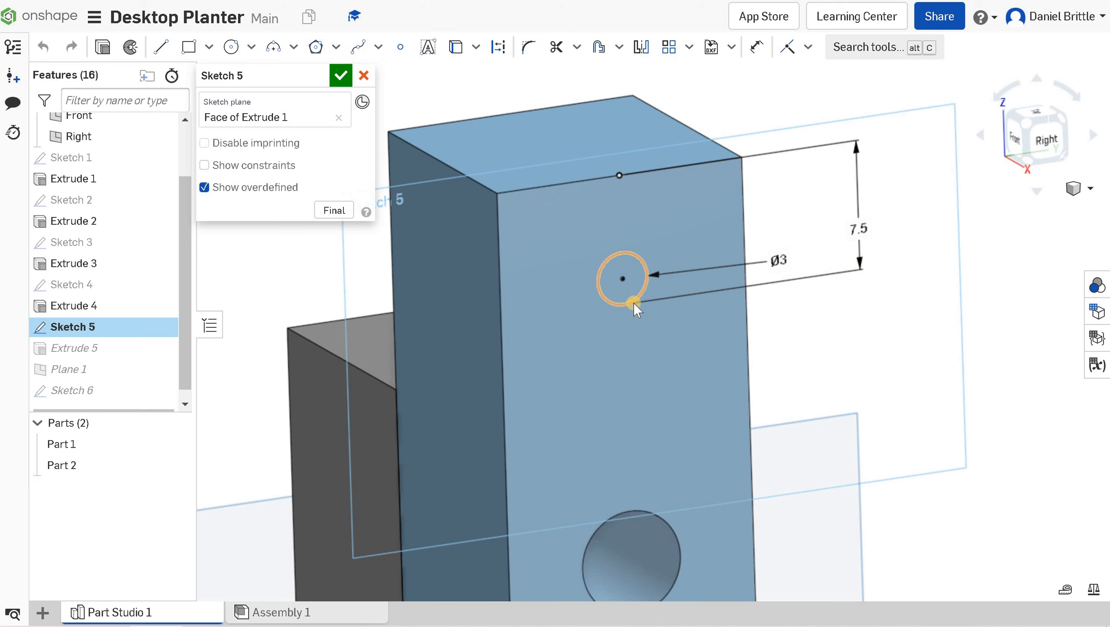
{"action": "left_click", "coordinate": [855, 234]}
{"action": "key", "text": "Delete"}
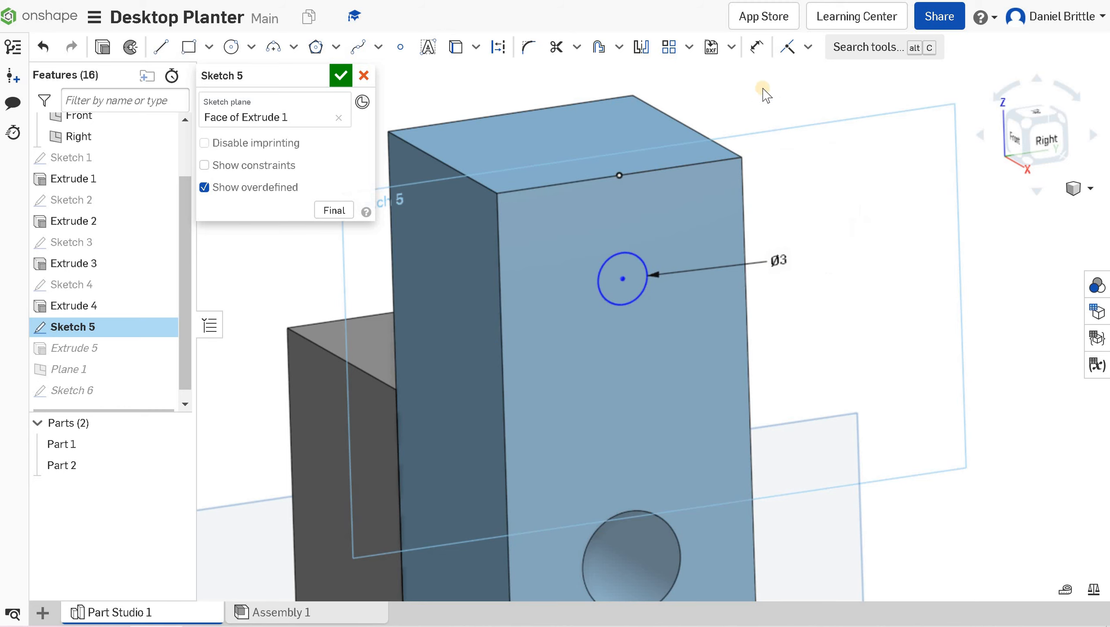
Dimension the small hole's centre 7.5 mm below the upright's top edge and finish the sketch.
{"action": "left_click", "coordinate": [755, 48]}
{"action": "left_click", "coordinate": [622, 279]}
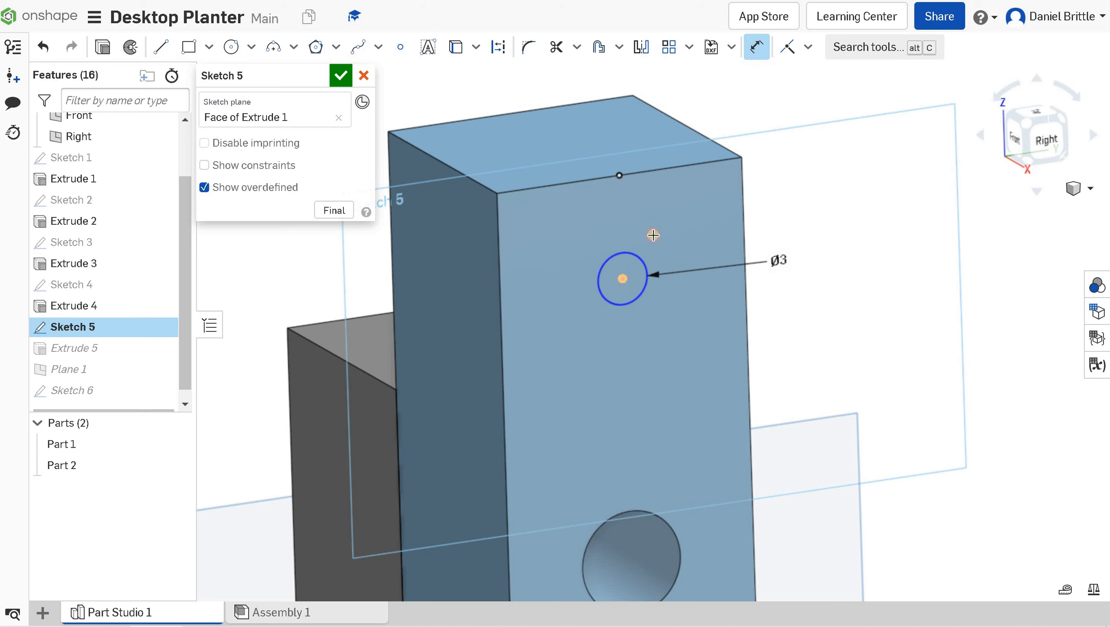
{"action": "left_click", "coordinate": [641, 174]}
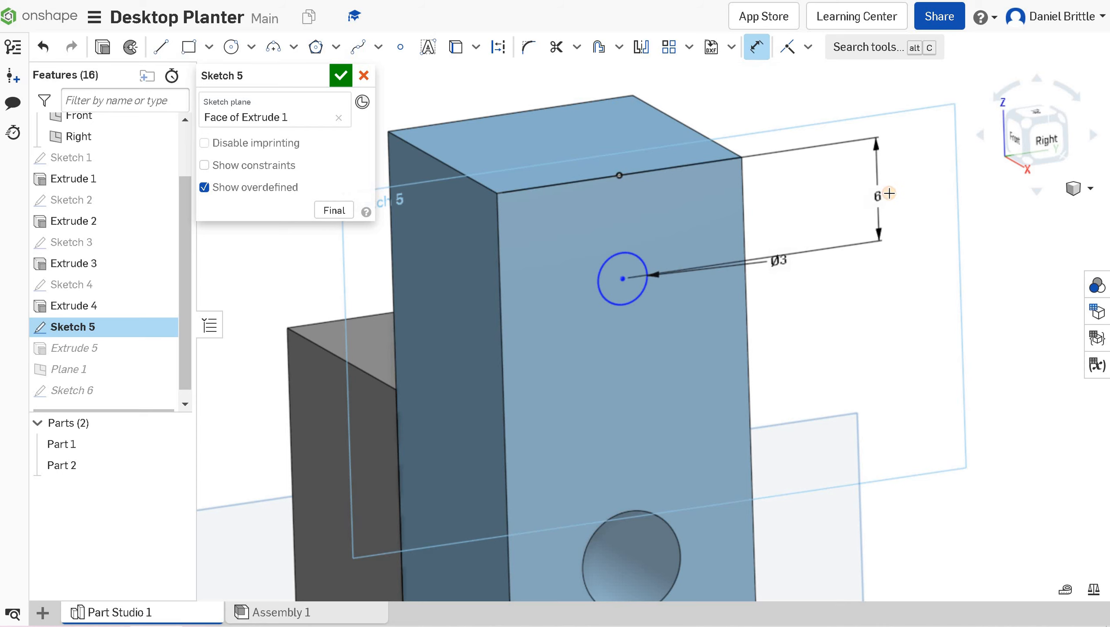
{"action": "left_click", "coordinate": [888, 194]}
{"action": "type", "text": "7.5"}
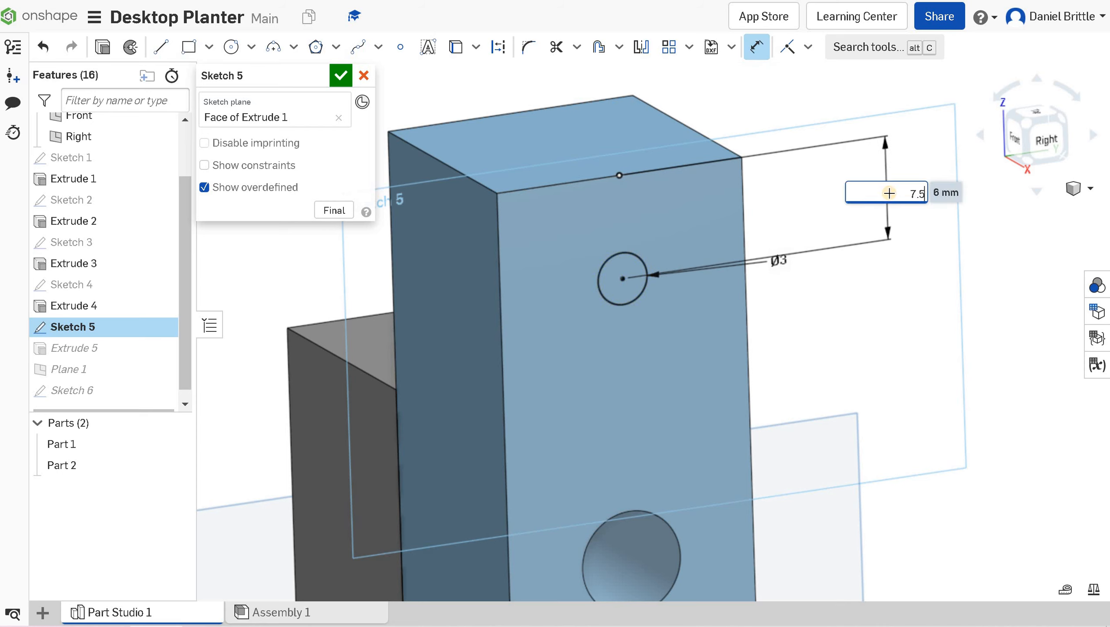
{"action": "key", "text": "Return"}
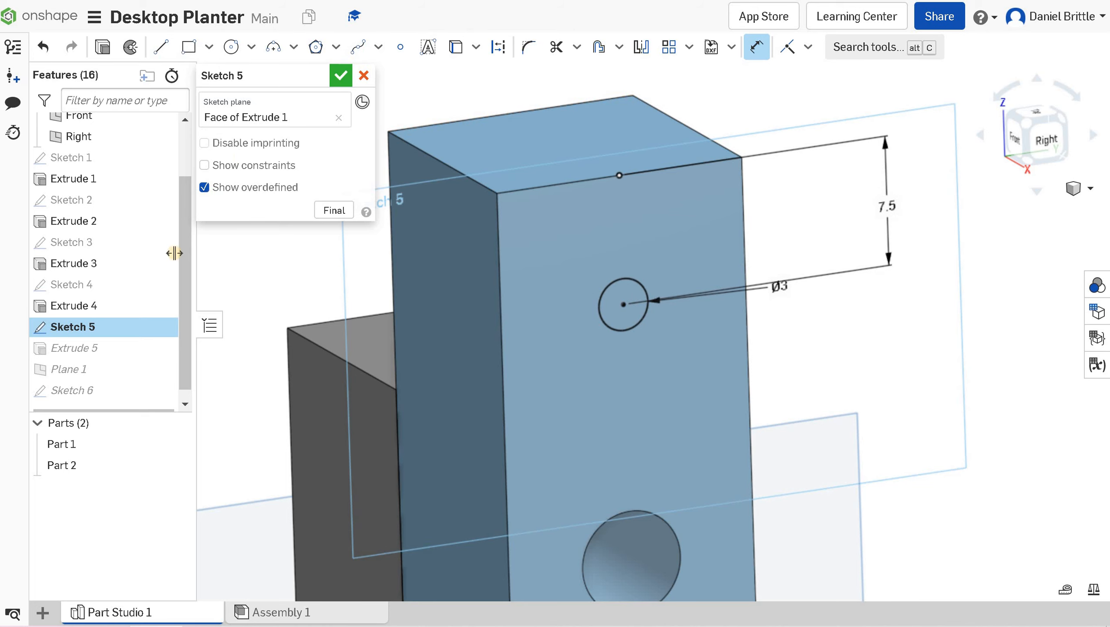
{"action": "double_click", "coordinate": [81, 389]}
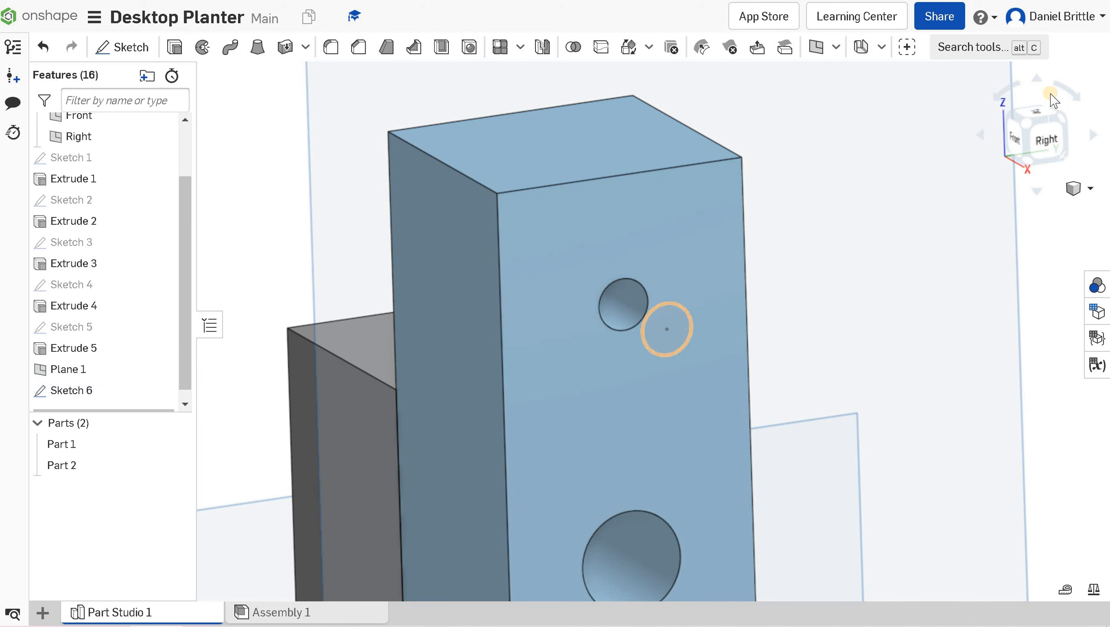
Extrude the Plane 1 circle 172 mm in the reversed direction through both outer uprights, merging the rod with the outer frame.
{"action": "left_click", "coordinate": [1048, 140]}
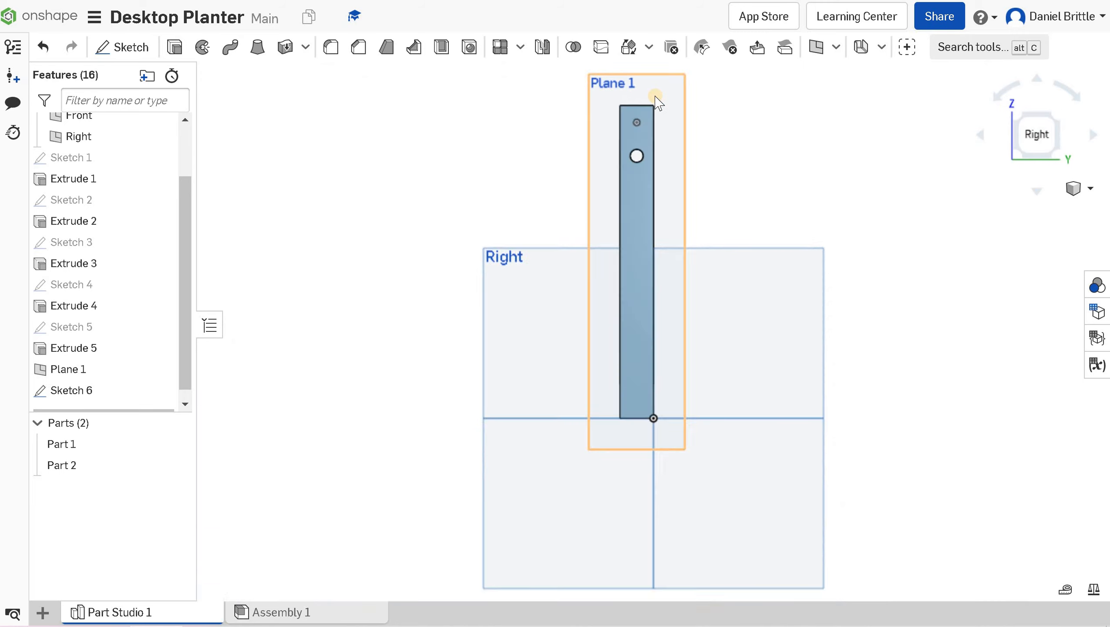
{"action": "scroll", "coordinate": [631, 145], "scroll_direction": "up", "scroll_amount": 5}
{"action": "right_click_drag", "start_coordinate": [610, 191], "coordinate": [751, 220]}
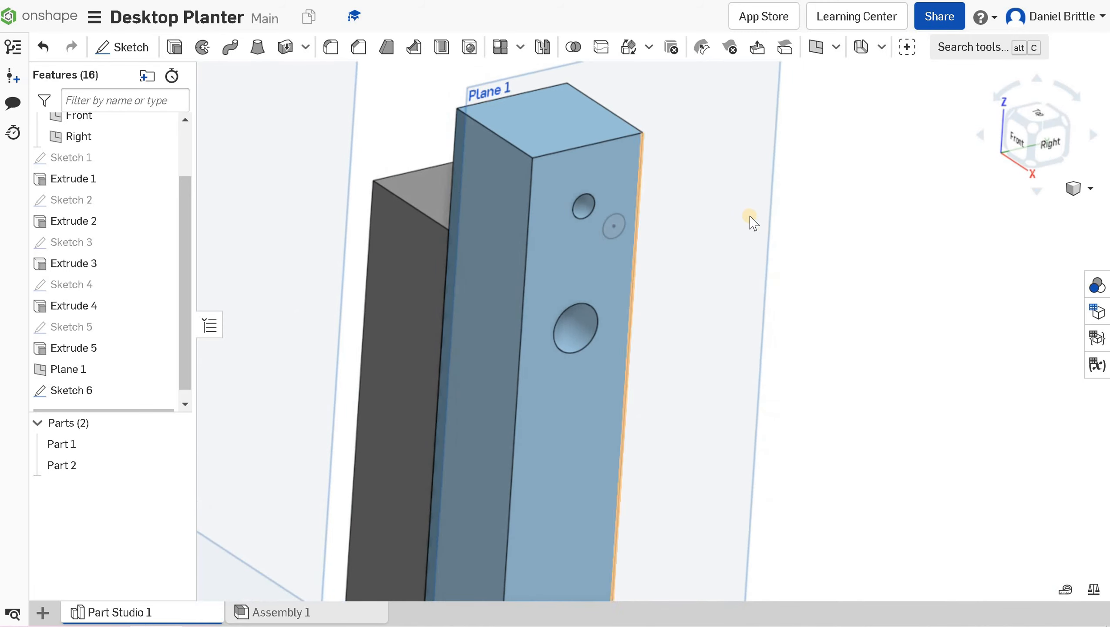
{"action": "scroll", "coordinate": [689, 270], "scroll_direction": "down", "scroll_amount": 10}
{"action": "right_click_drag", "start_coordinate": [725, 258], "coordinate": [754, 168]}
{"action": "scroll", "coordinate": [738, 173], "scroll_direction": "up", "scroll_amount": 5}
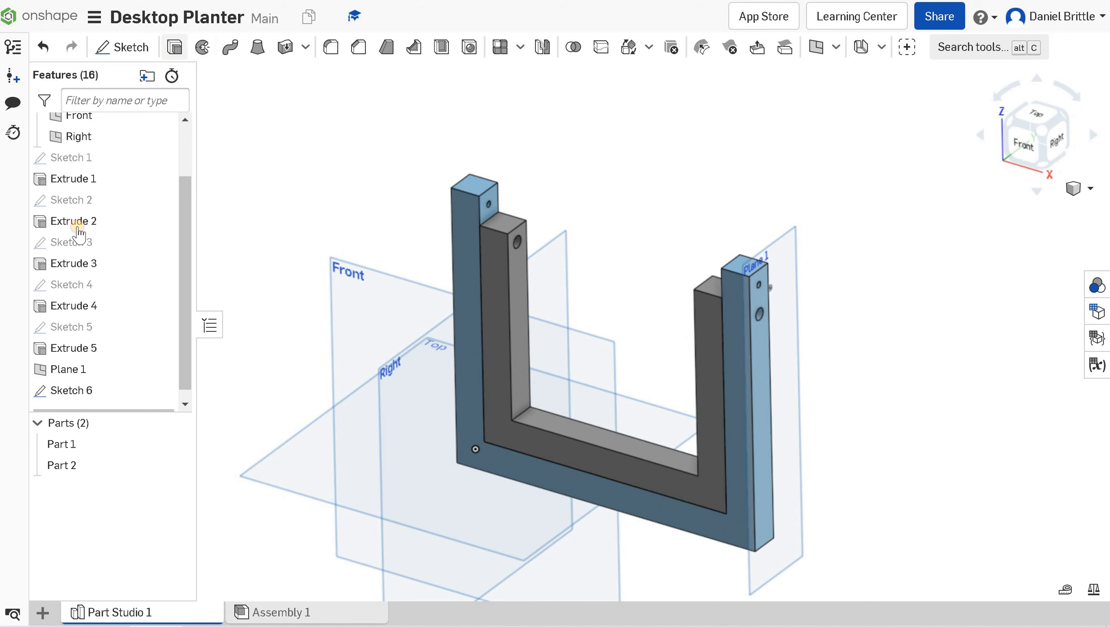
{"action": "left_click", "coordinate": [70, 395]}
{"action": "key", "text": "shift+e"}
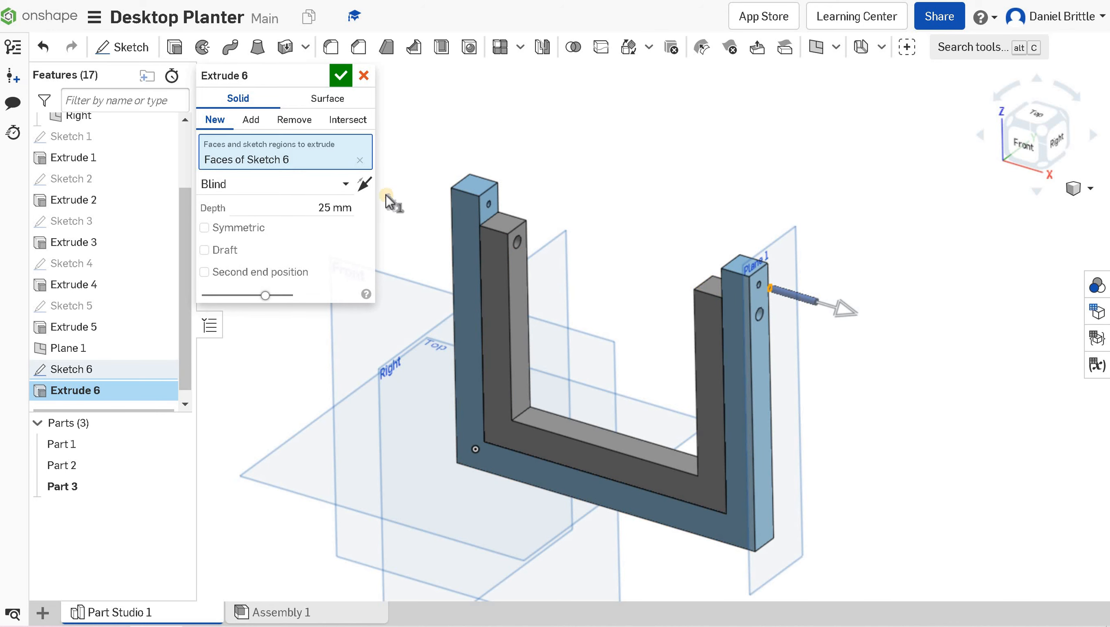
{"action": "left_click", "coordinate": [365, 184]}
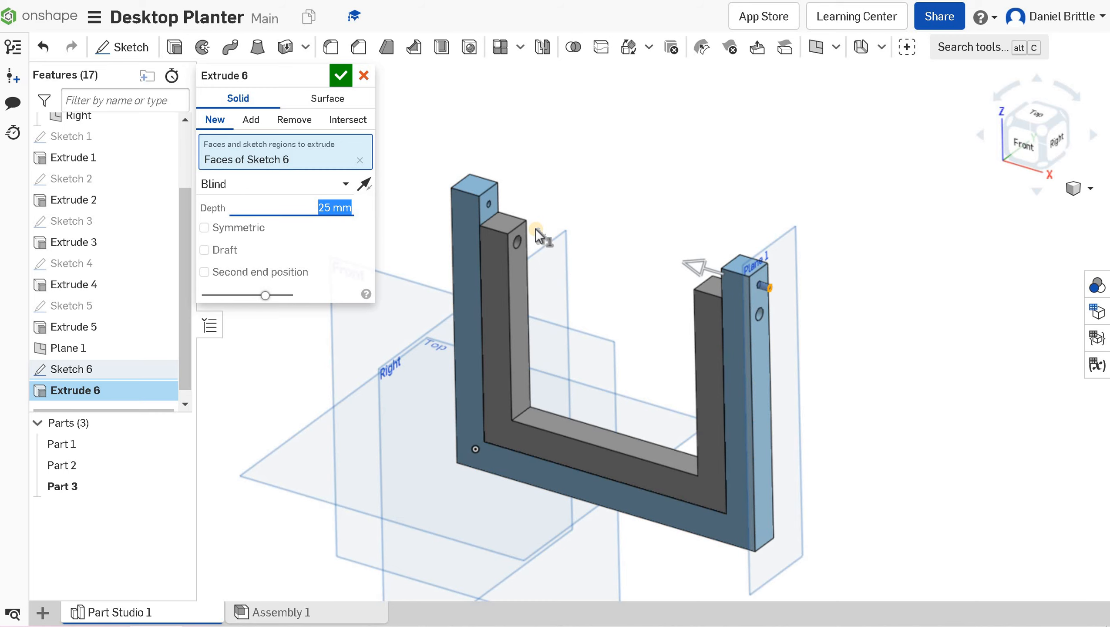
{"action": "type", "text": "172"}
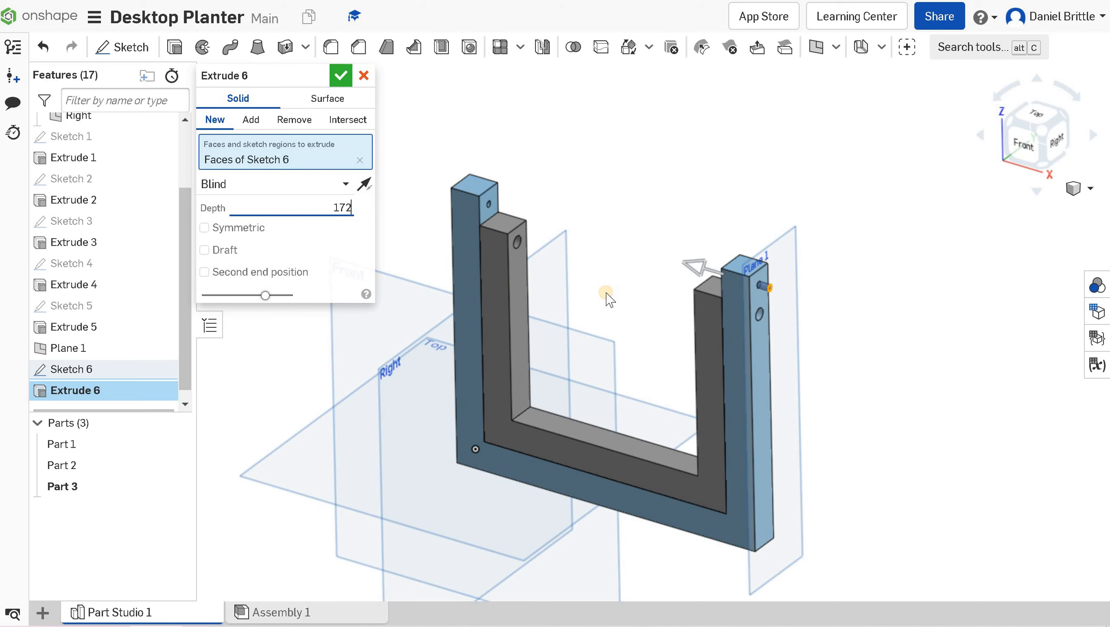
{"action": "key", "text": "Return"}
{"action": "right_click_drag", "start_coordinate": [617, 216], "coordinate": [805, 271]}
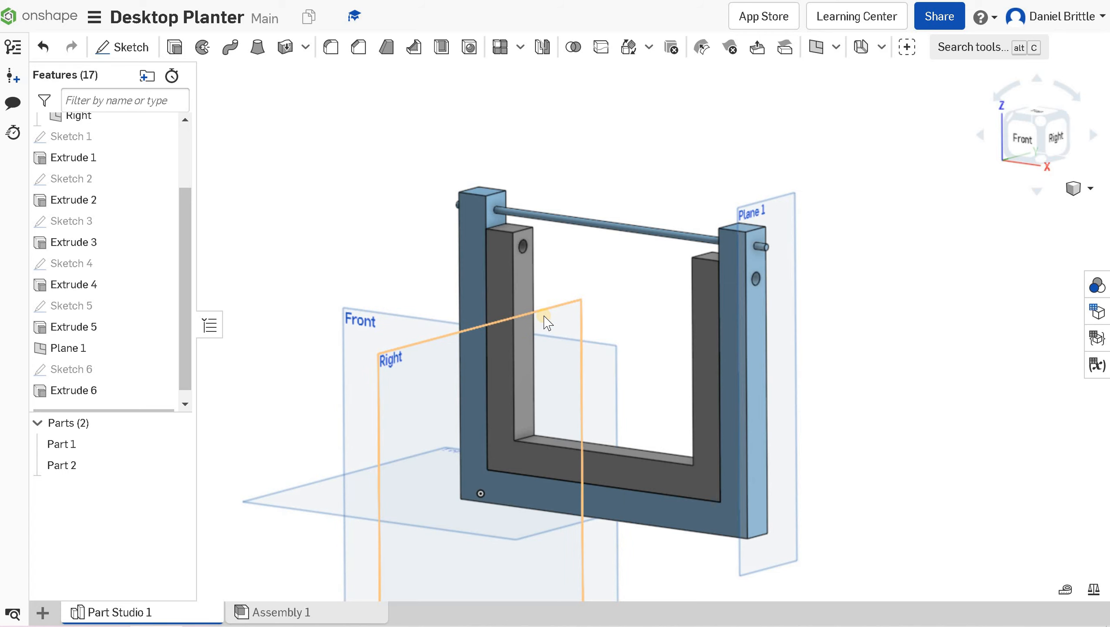
Start a sketch on the Front plane and draw a vertical line about 115 mm long between the uprights, crossing the rod.
{"action": "left_click", "coordinate": [366, 327]}
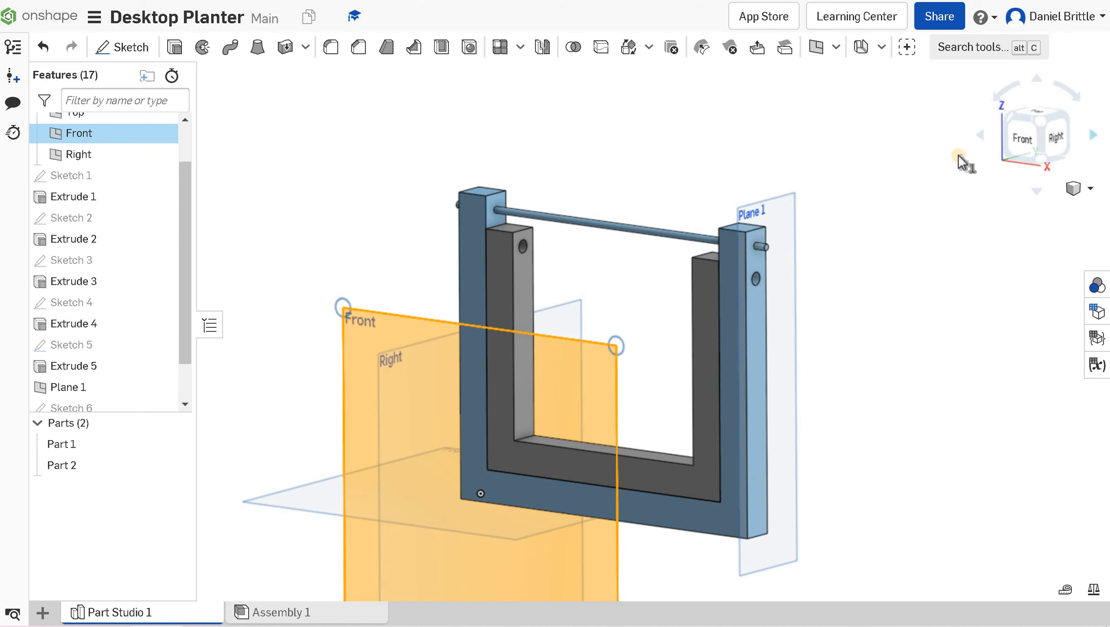
{"action": "left_click", "coordinate": [1017, 137]}
{"action": "scroll", "coordinate": [681, 253], "scroll_direction": "up", "scroll_amount": 2}
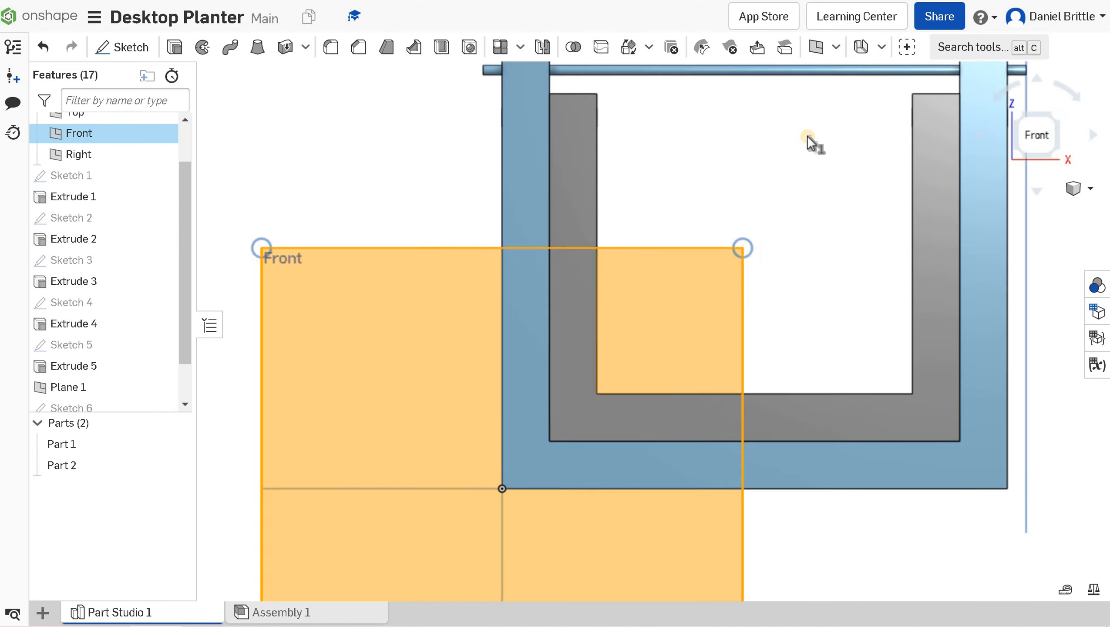
{"action": "scroll", "coordinate": [681, 253], "scroll_direction": "down", "scroll_amount": 3}
{"action": "scroll", "coordinate": [922, 101], "scroll_direction": "up", "scroll_amount": 3}
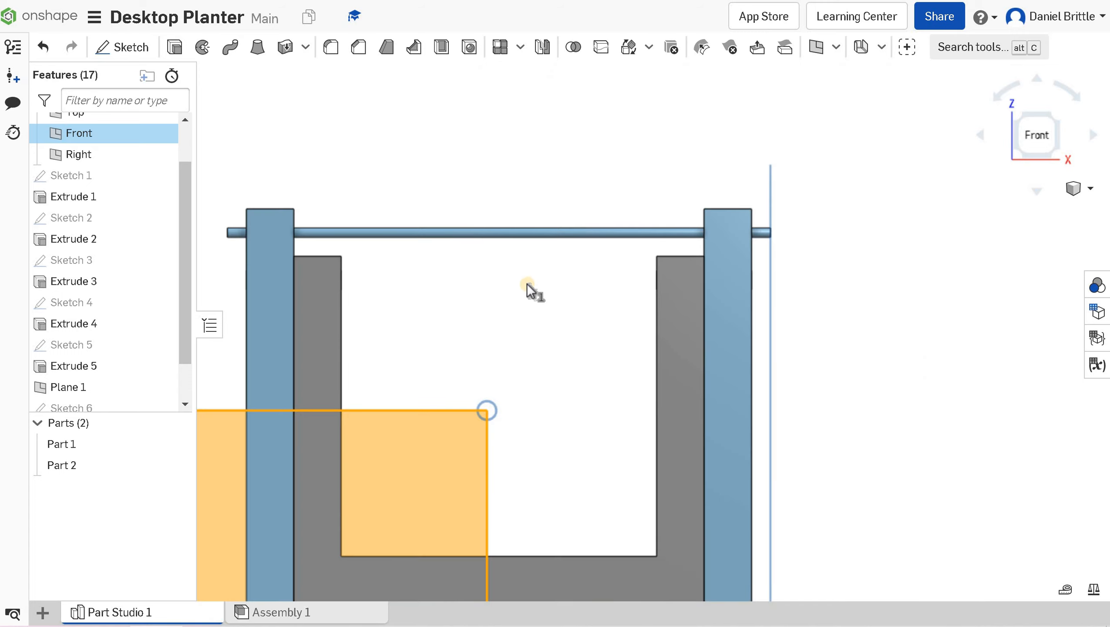
{"action": "scroll", "coordinate": [528, 286], "scroll_direction": "down", "scroll_amount": 2}
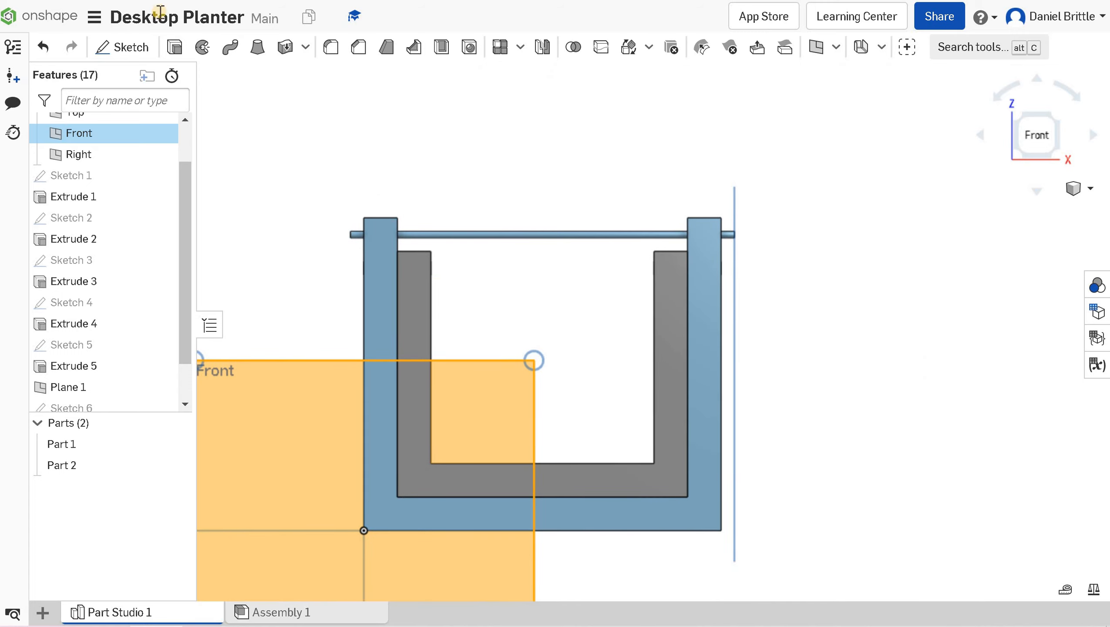
{"action": "left_click", "coordinate": [133, 49]}
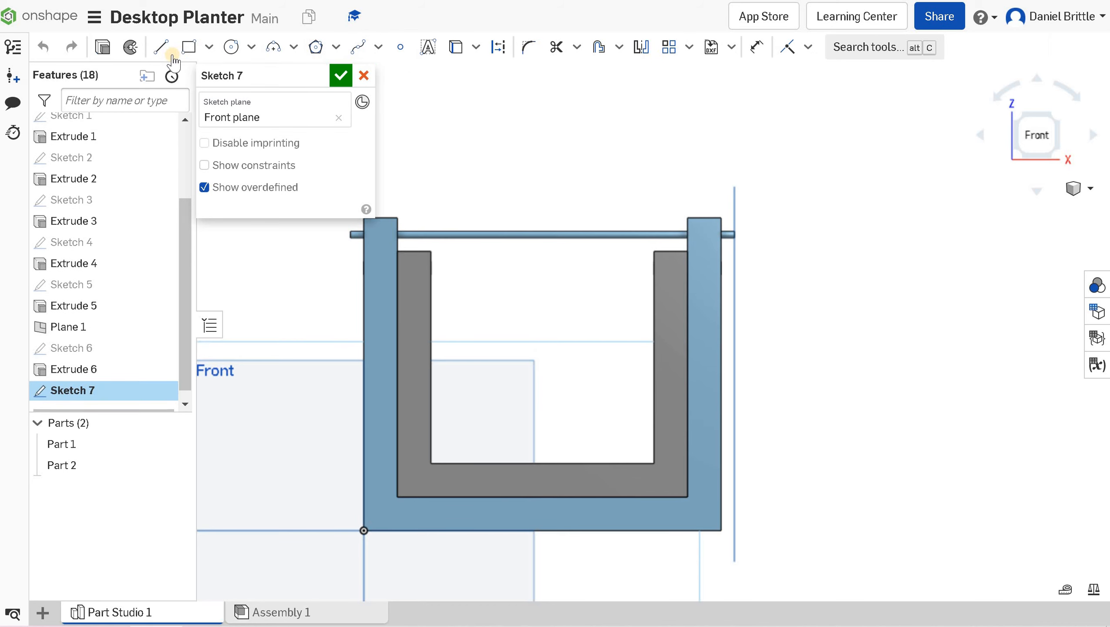
{"action": "left_click", "coordinate": [167, 52]}
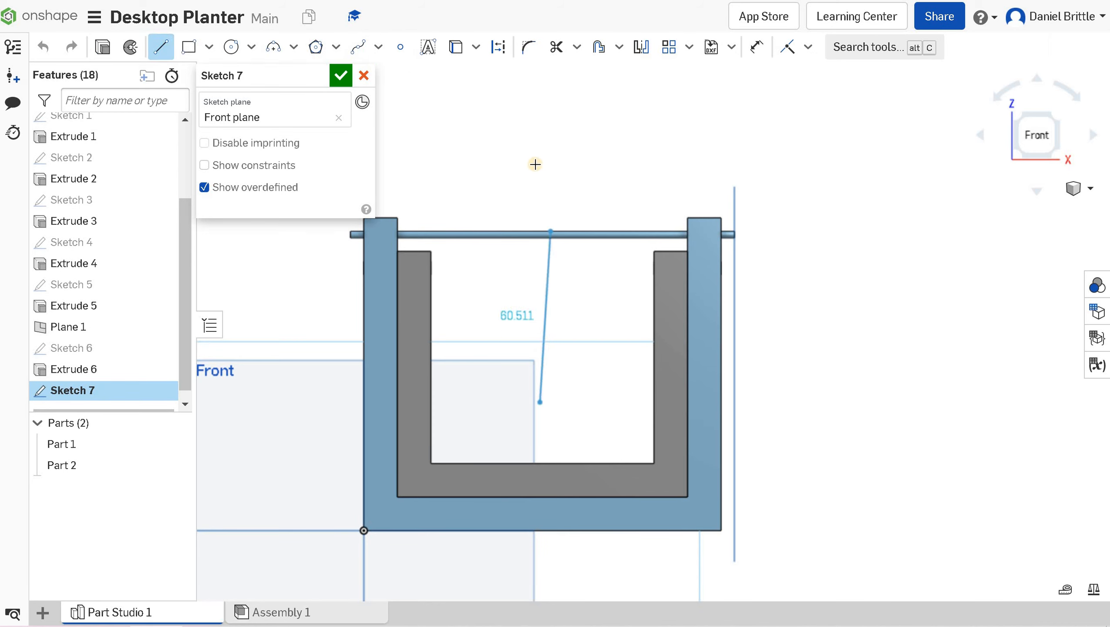
{"action": "left_click", "coordinate": [536, 136]}
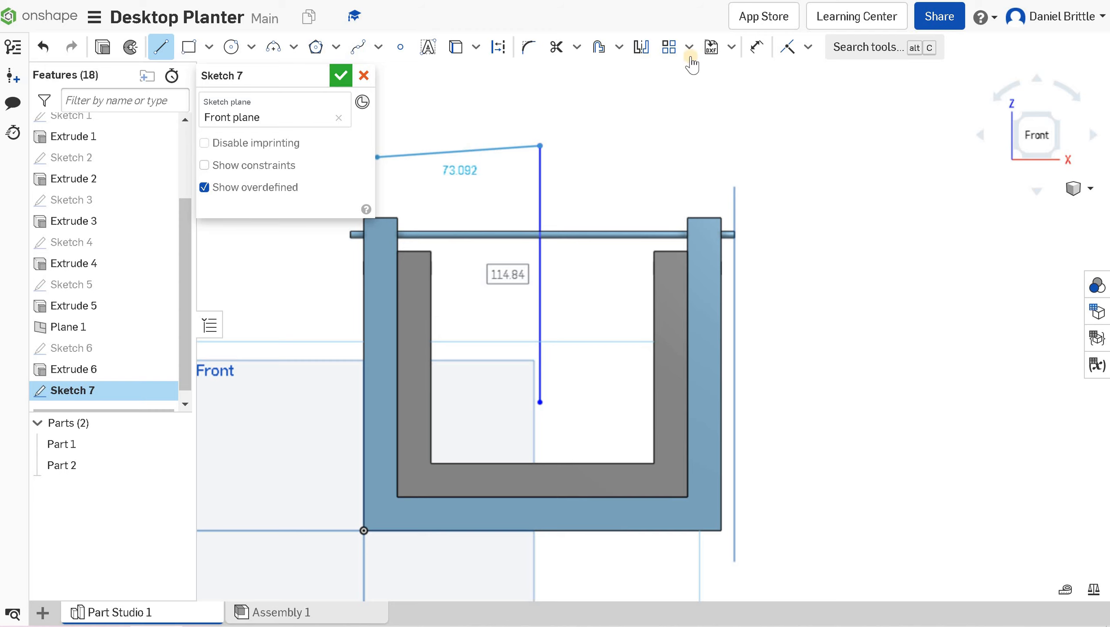
Dimension the vertical line with a length of 130 mm.
{"action": "left_click", "coordinate": [756, 46]}
{"action": "left_click", "coordinate": [538, 289]}
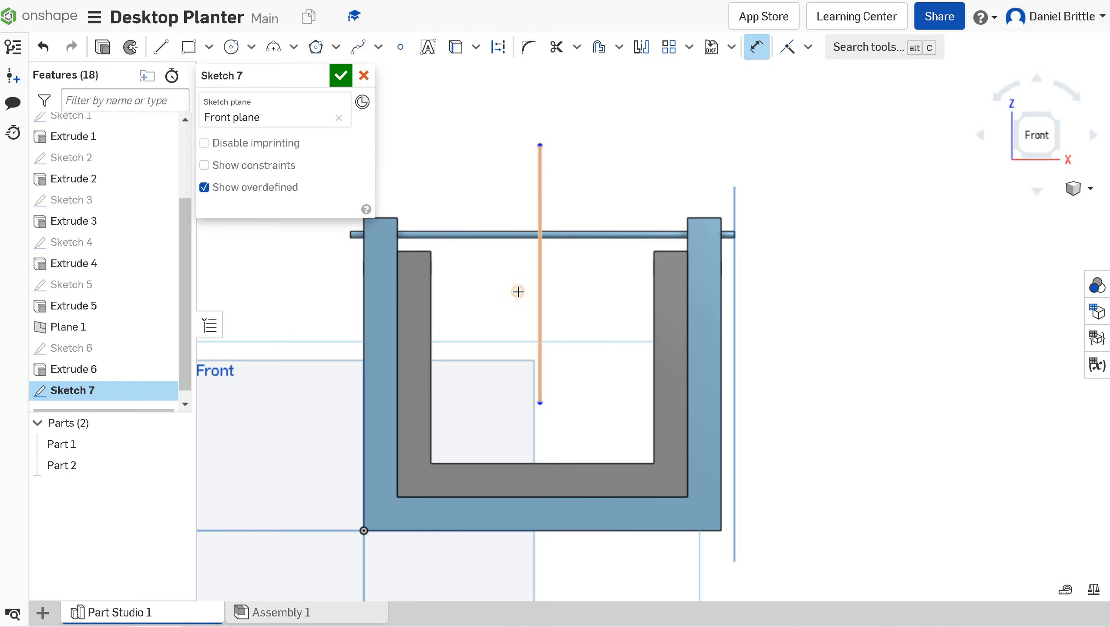
{"action": "left_click", "coordinate": [505, 290]}
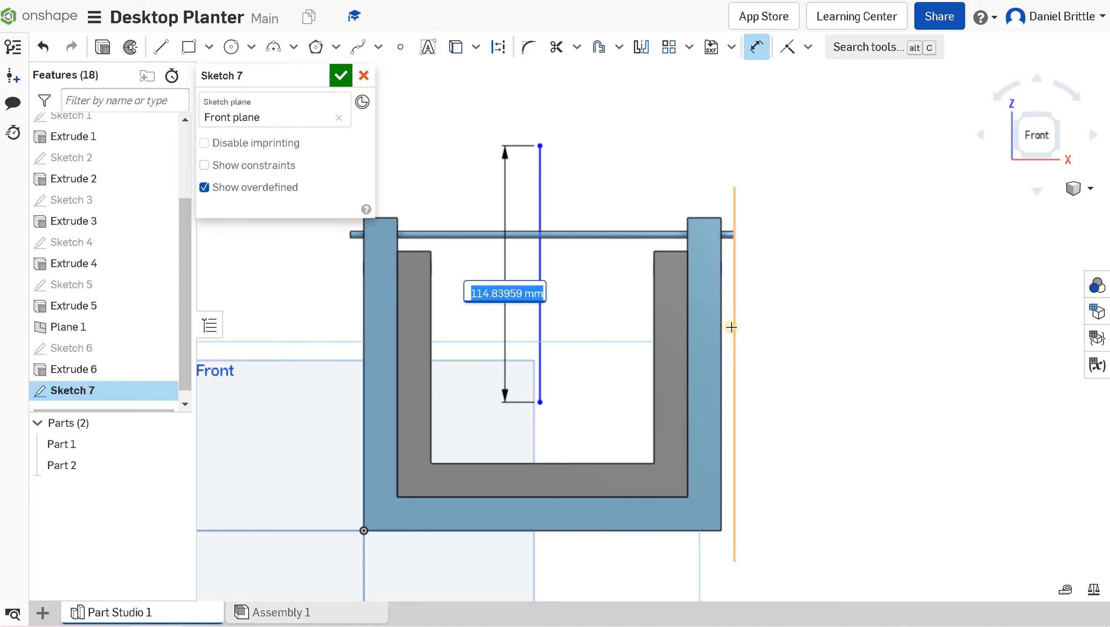
{"action": "type", "text": "130"}
{"action": "key", "text": "Return"}
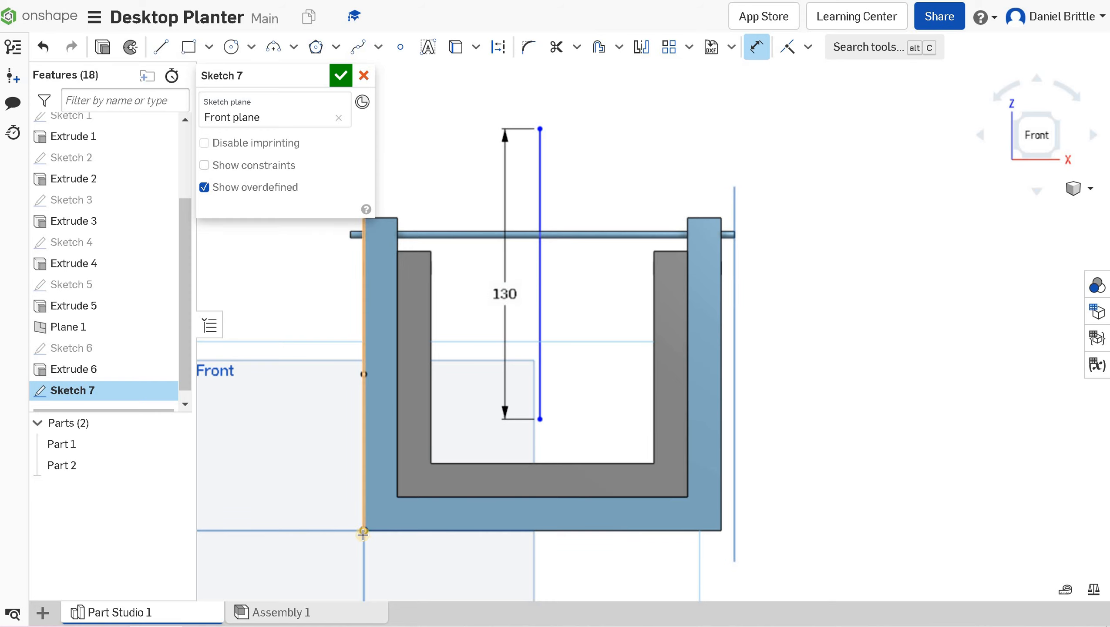
Dimension the vertical line 80 mm horizontally from the outer frame's lower-left corner.
{"action": "left_click", "coordinate": [539, 387]}
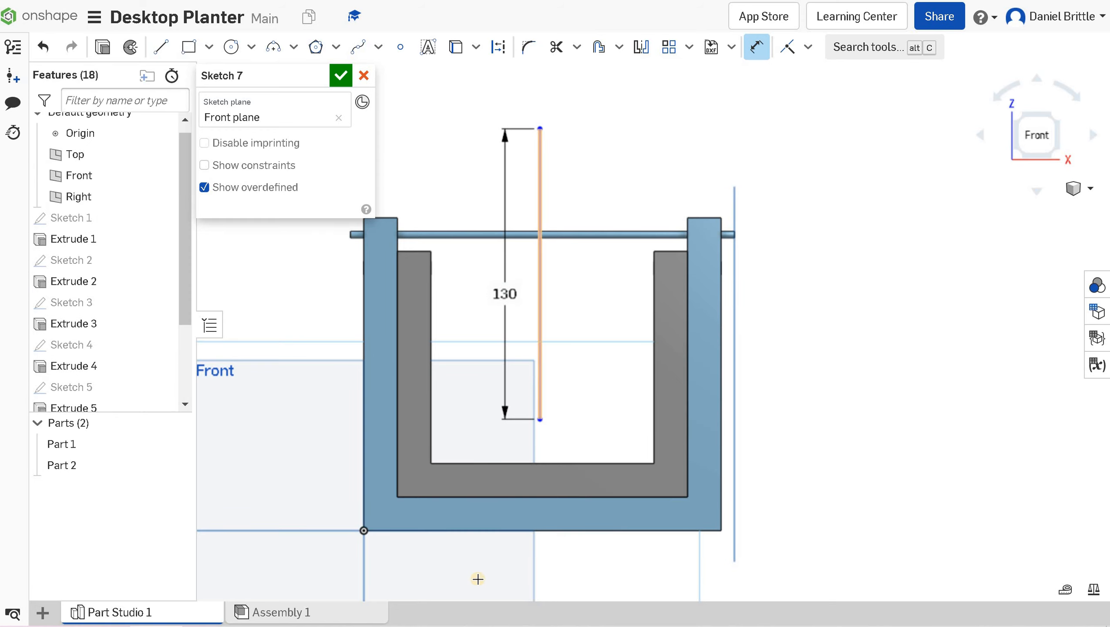
{"action": "left_click", "coordinate": [620, 563]}
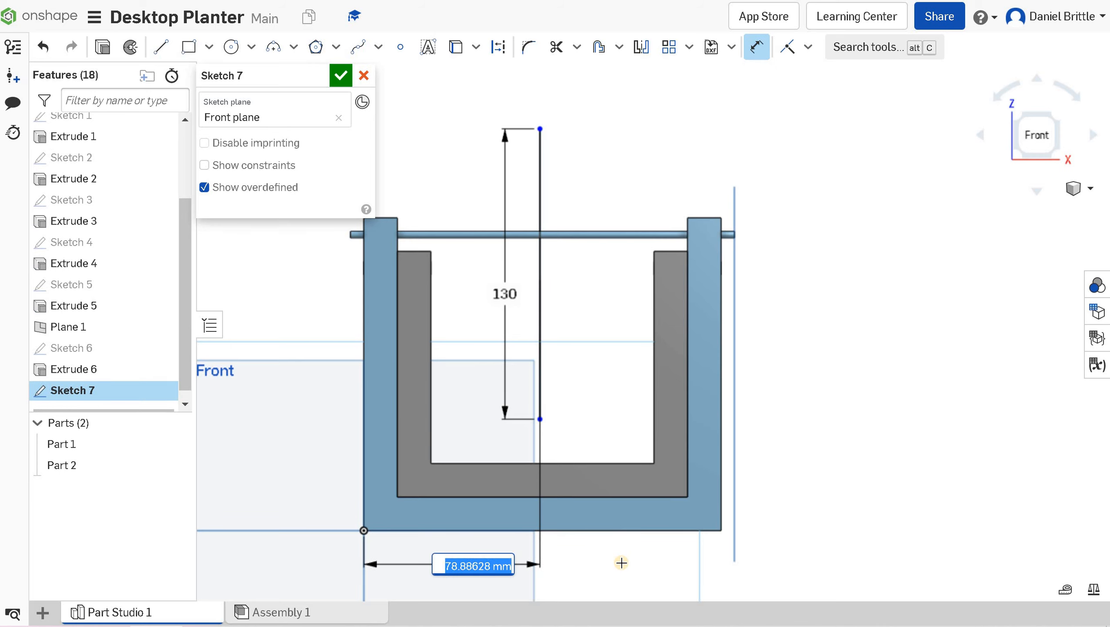
{"action": "type", "text": "80"}
{"action": "key", "text": "Return"}
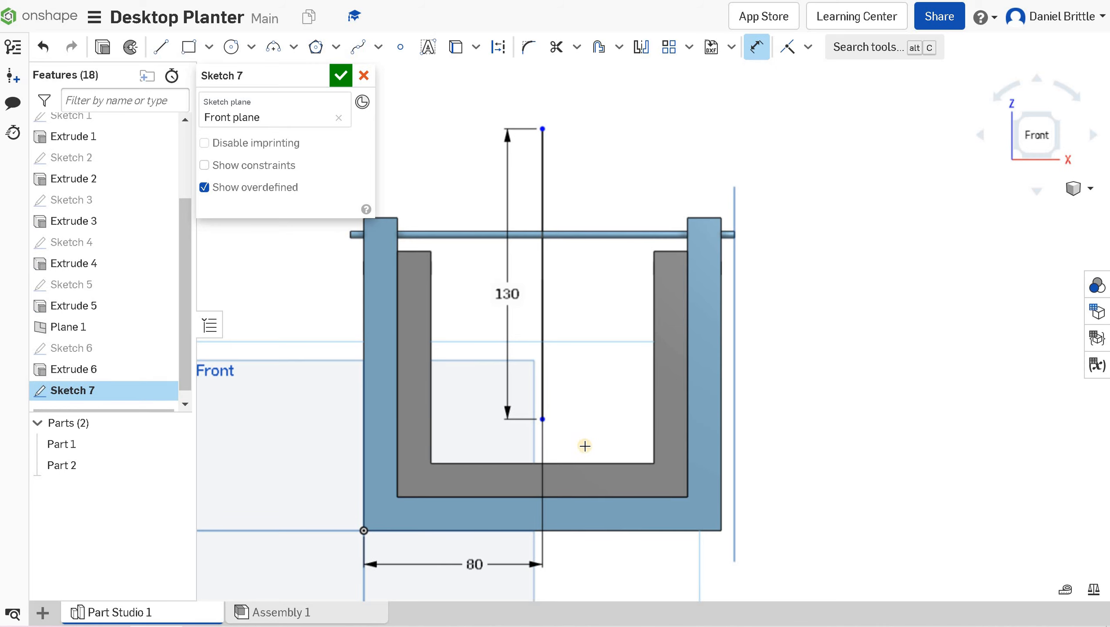
Draw a circle centred on the vertical line and passing through its lower endpoint, and dimension its diameter as 75 mm.
{"action": "left_click", "coordinate": [232, 49]}
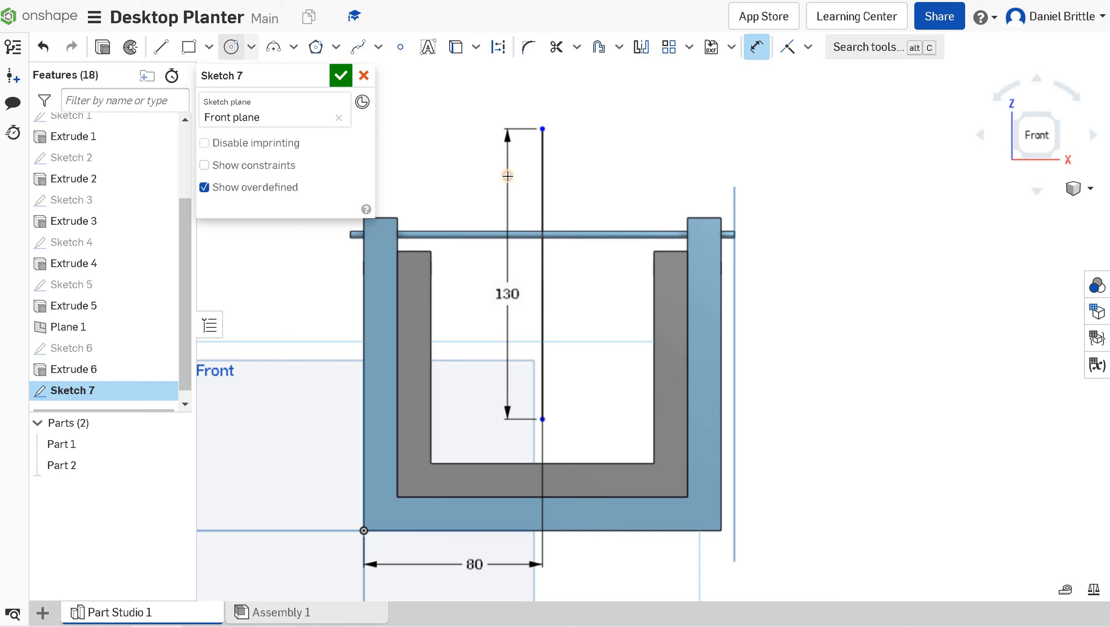
{"action": "left_click", "coordinate": [543, 306]}
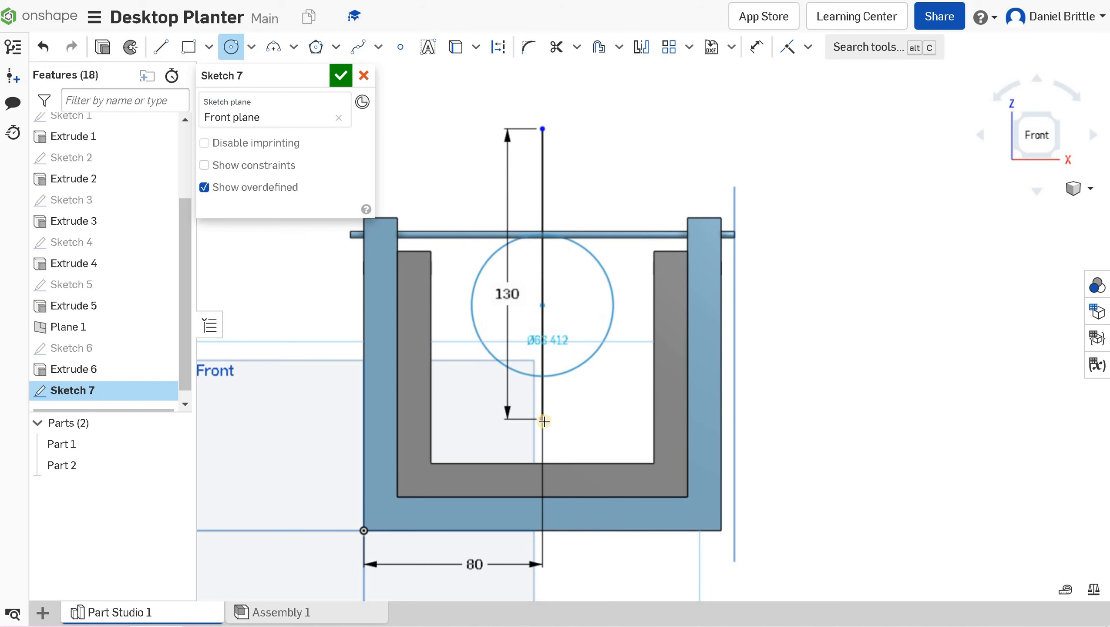
{"action": "left_click", "coordinate": [756, 48]}
{"action": "left_click", "coordinate": [603, 210]}
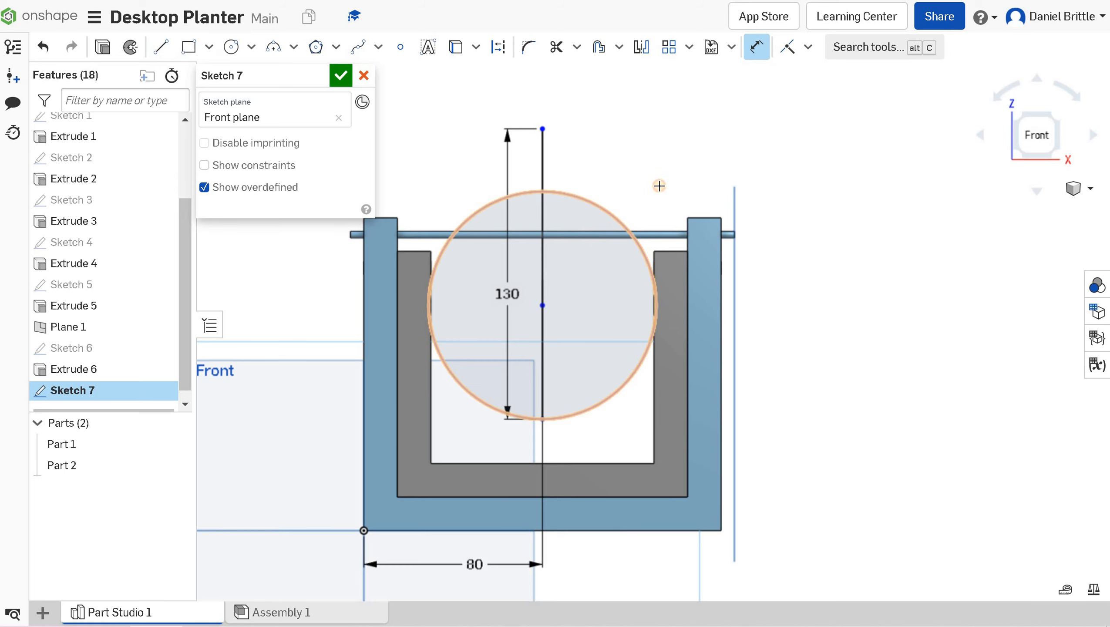
{"action": "left_click", "coordinate": [683, 162]}
{"action": "type", "text": "75"}
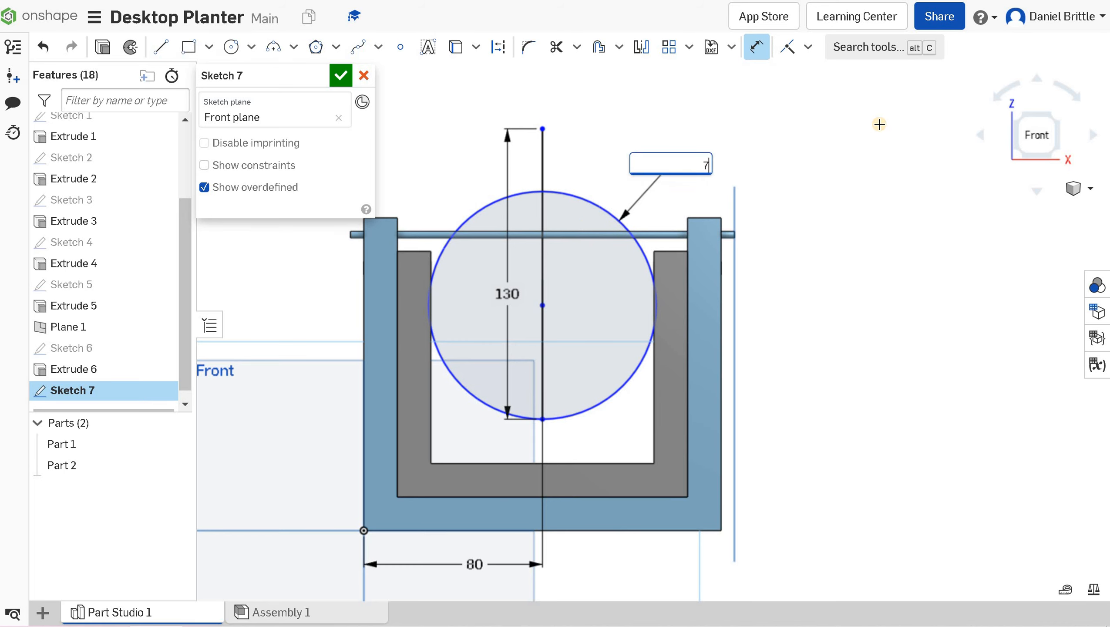
{"action": "key", "text": "Return"}
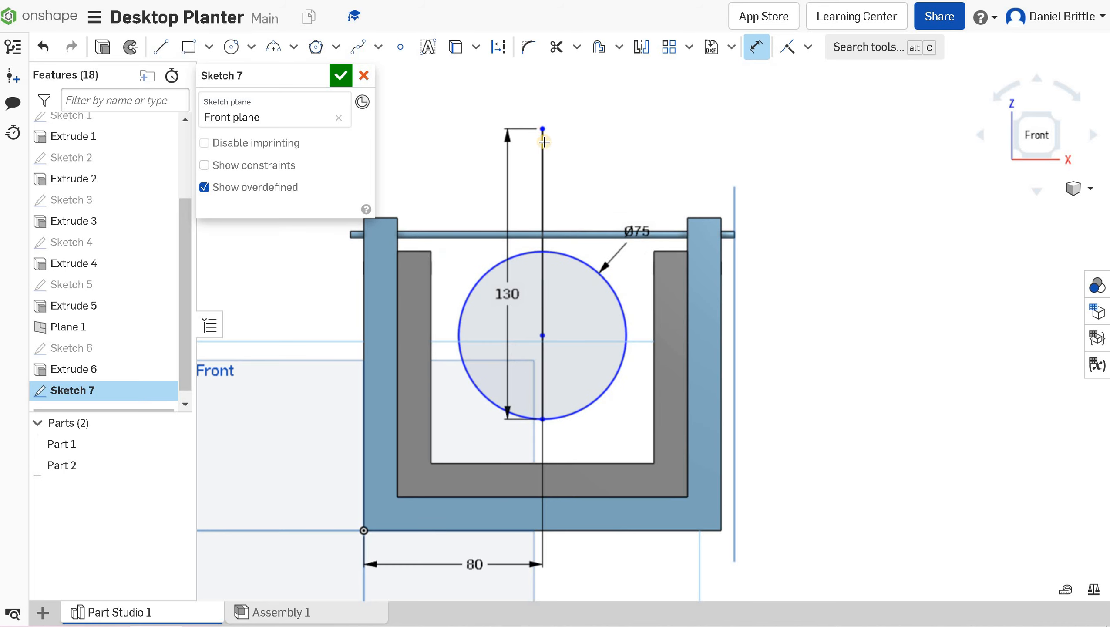
Set the vertical line's length to 100 mm.
{"action": "double_click", "coordinate": [507, 292]}
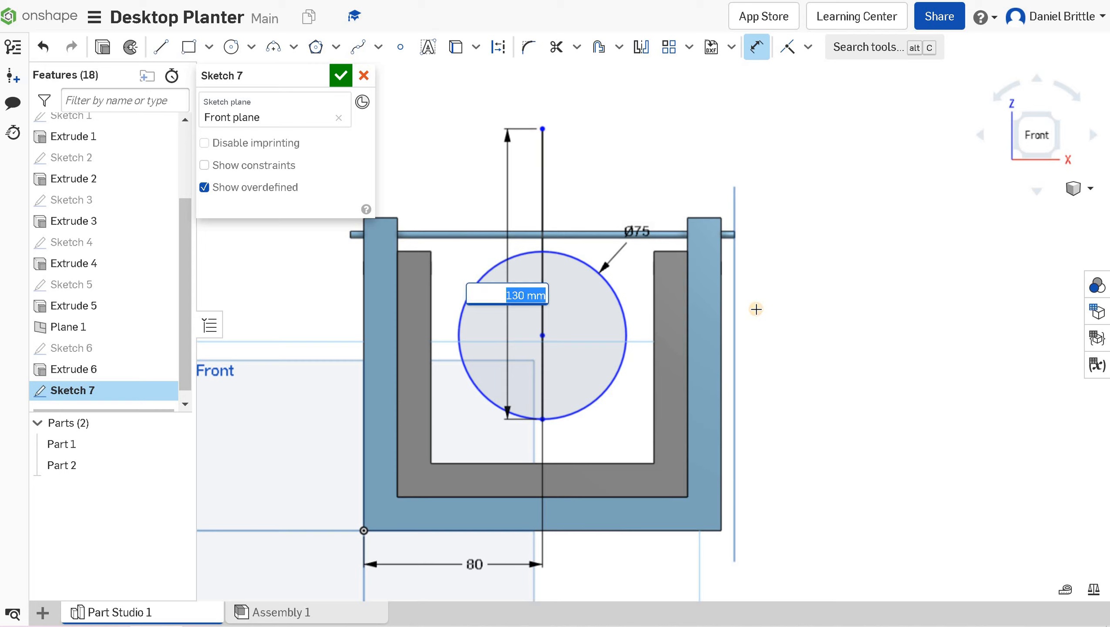
{"action": "type", "text": "100"}
{"action": "key", "text": "Return"}
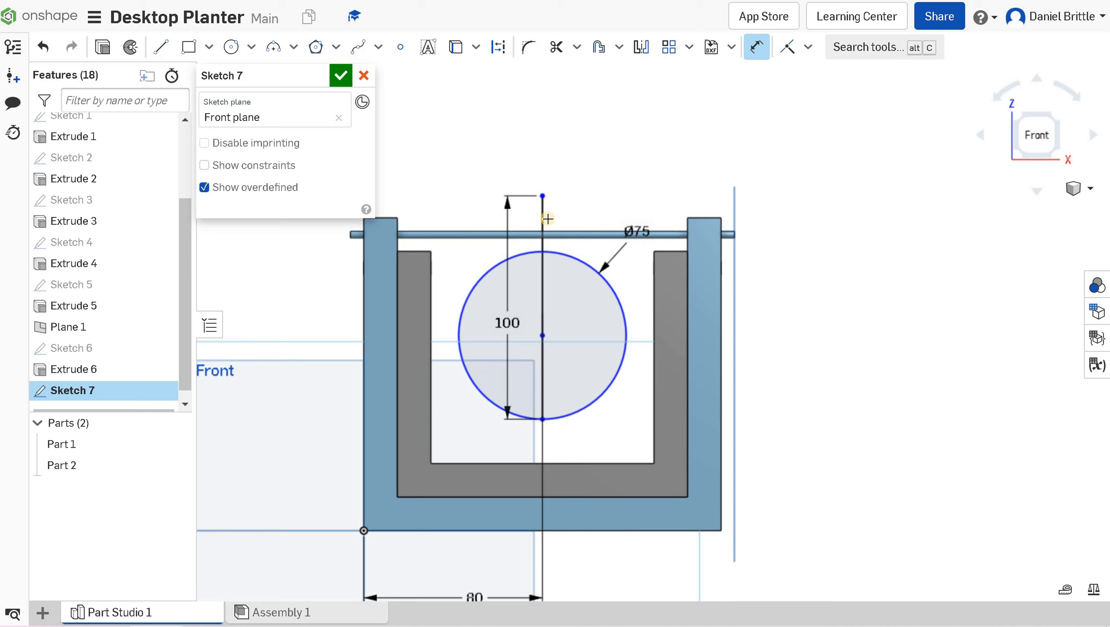
Set the vertical line's length to 110 mm.
{"action": "double_click", "coordinate": [509, 322]}
{"action": "type", "text": "110"}
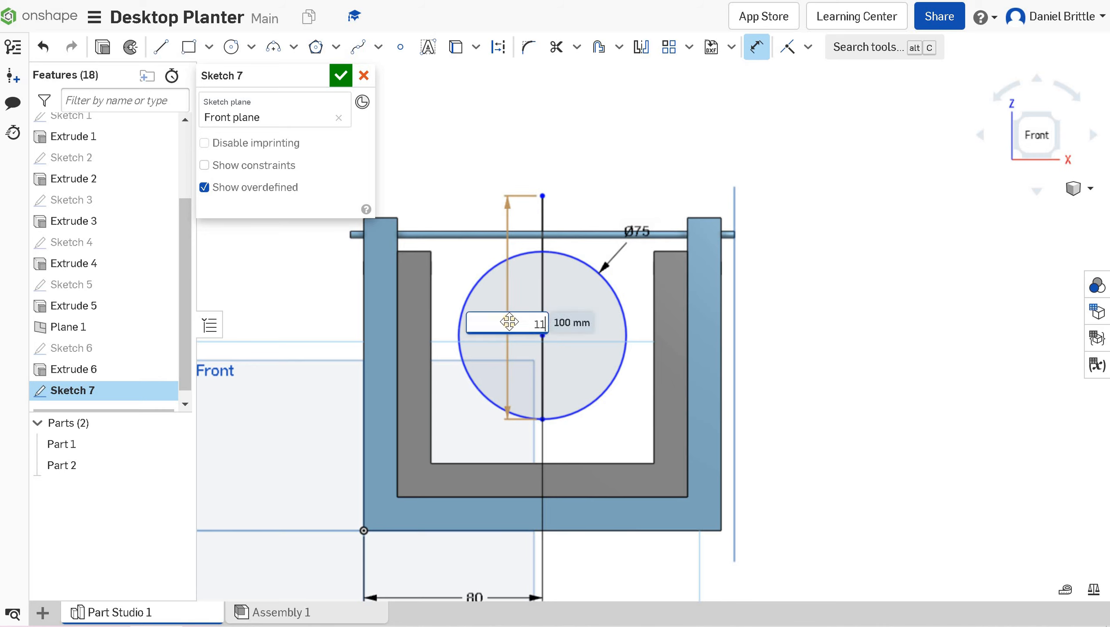
{"action": "key", "text": "Return"}
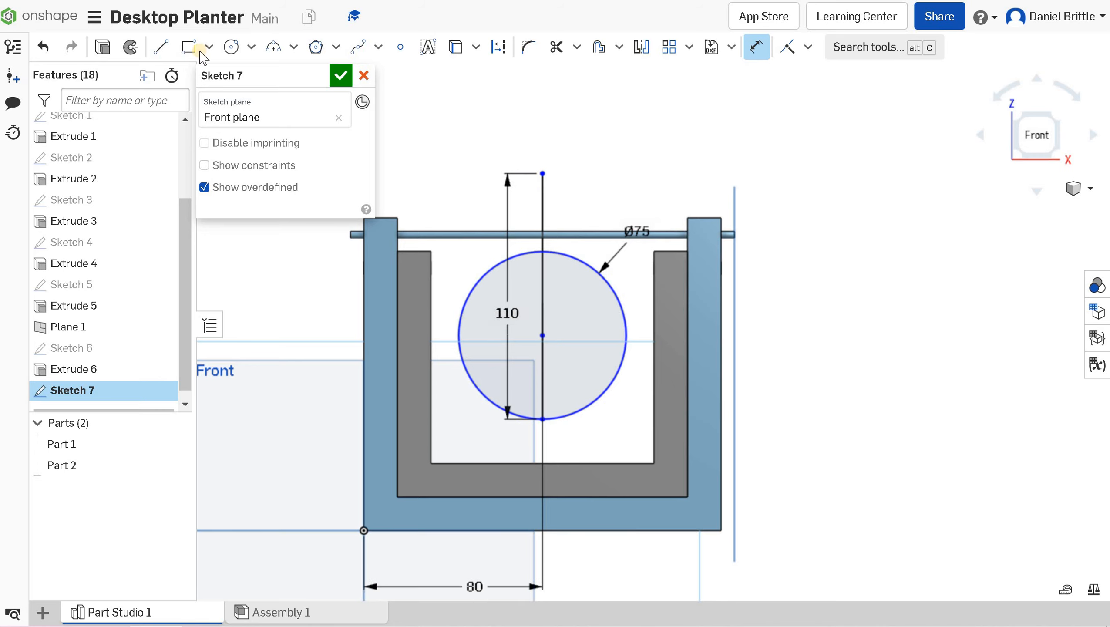
Draw a rectangle from the vertical line's upper endpoint down into the circle, extending to its right, and dimension its width as 15 mm.
{"action": "left_click", "coordinate": [189, 46]}
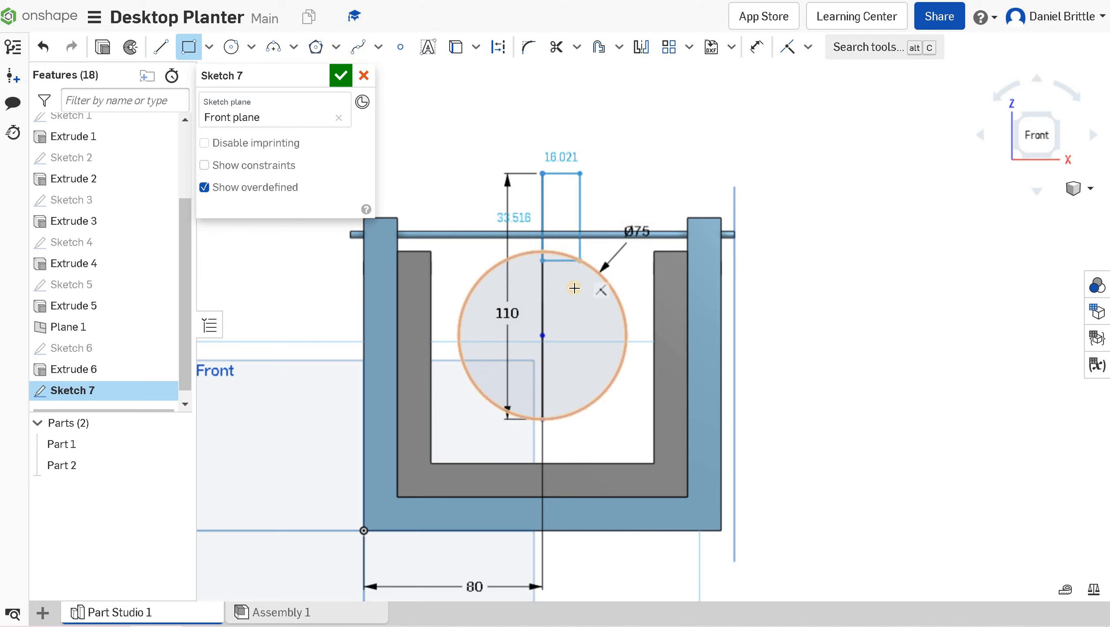
{"action": "left_click", "coordinate": [581, 331]}
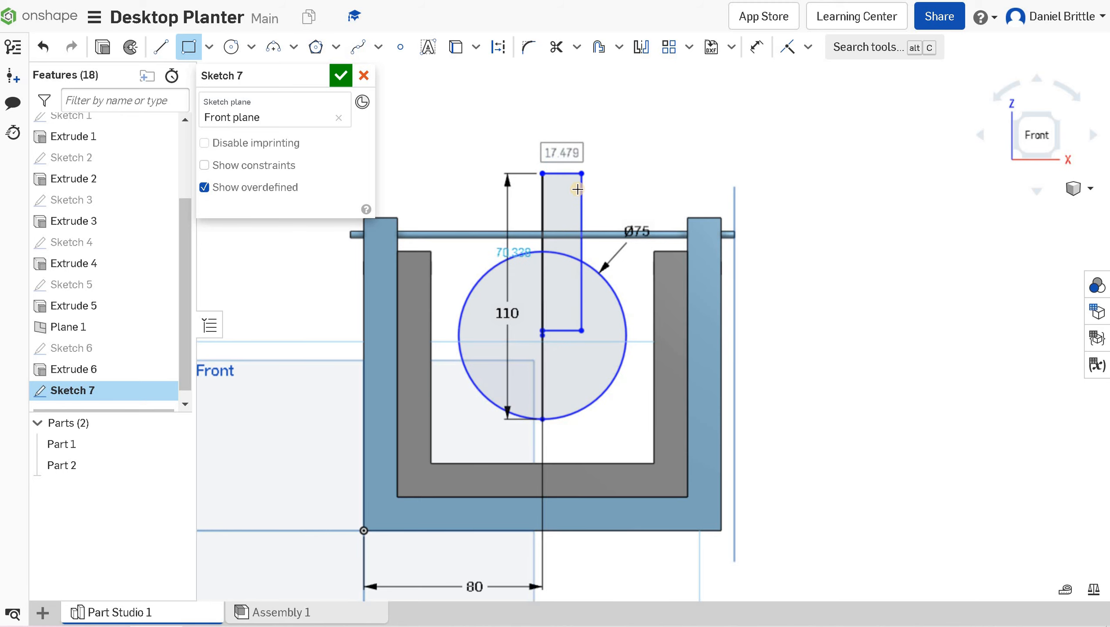
{"action": "left_click", "coordinate": [758, 49]}
{"action": "left_click", "coordinate": [569, 145]}
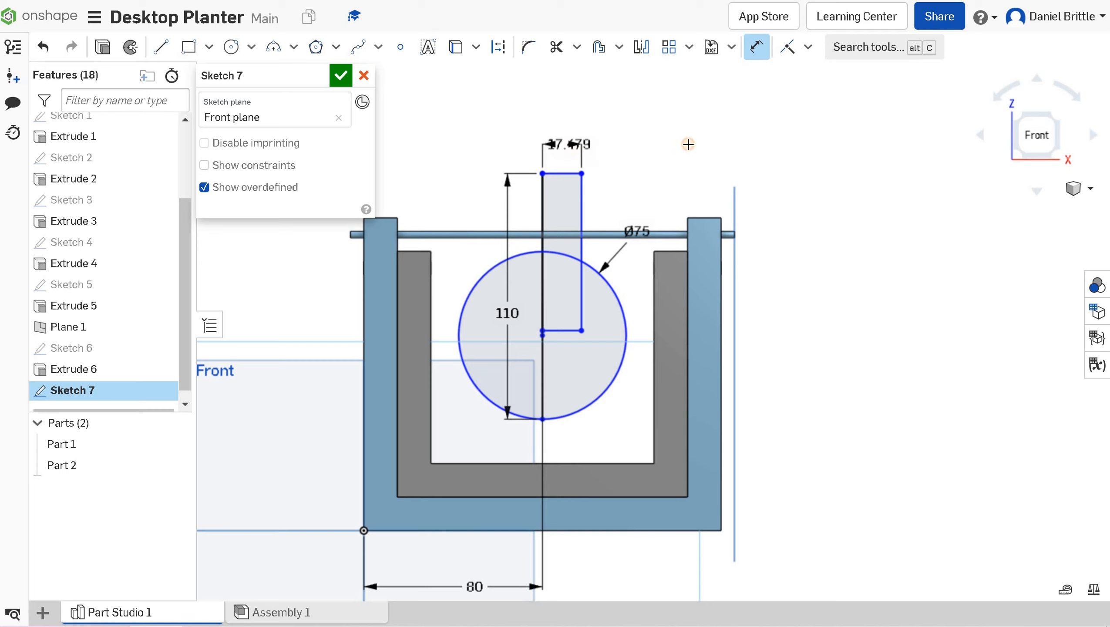
{"action": "left_click", "coordinate": [691, 145]}
{"action": "type", "text": "15"}
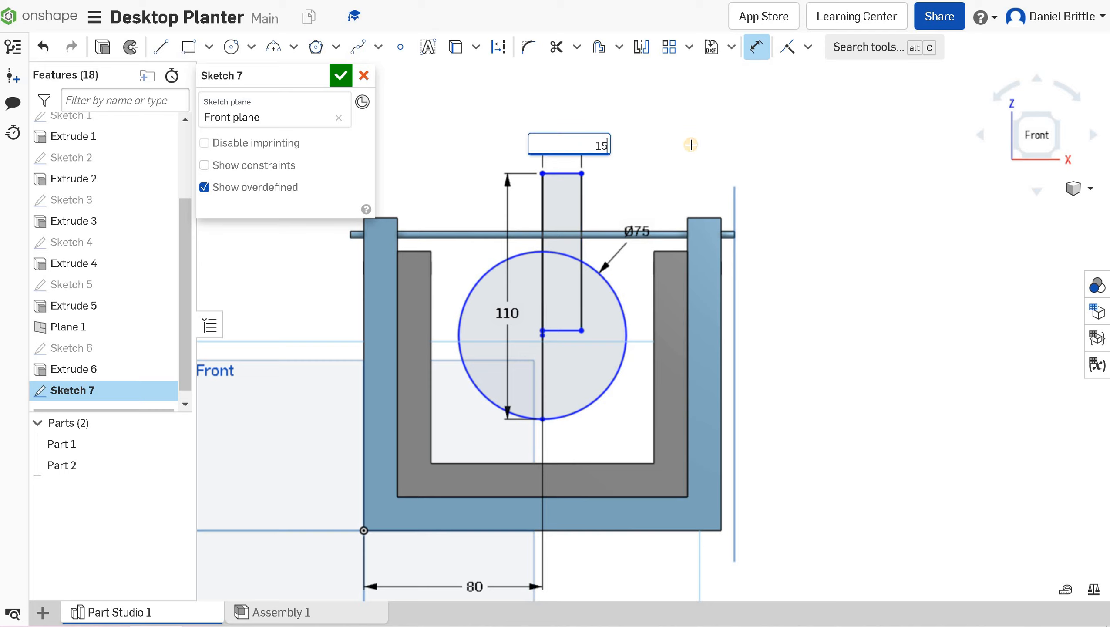
{"action": "key", "text": "Return"}
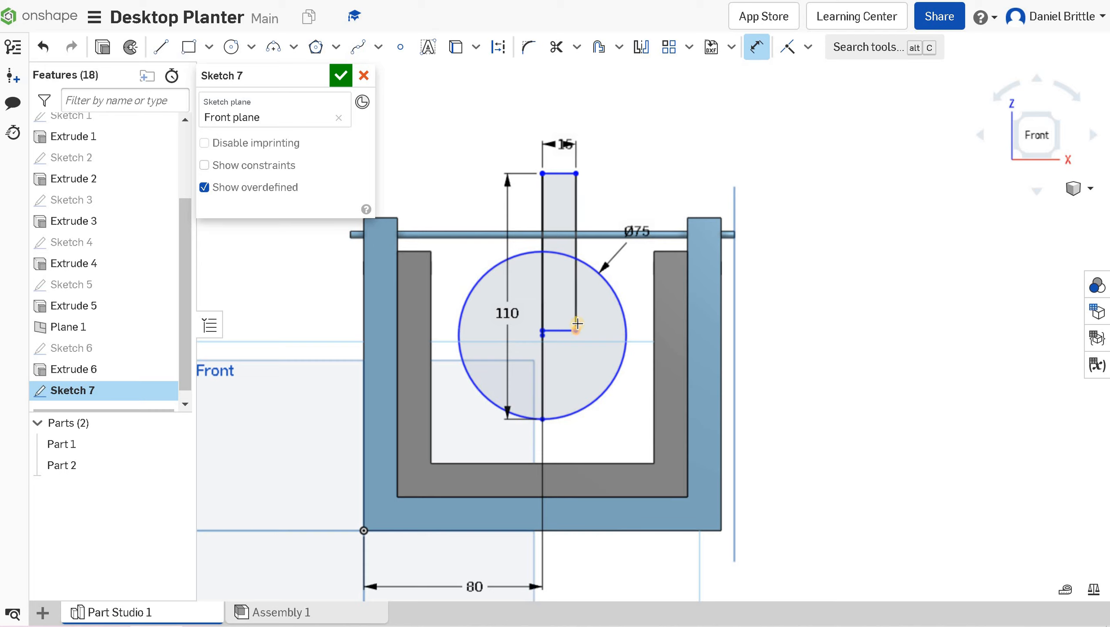
Trim the circle's left half and the overlapping segments inside it to leave a closed half-profile of the vase, and finish the sketch.
{"action": "left_click", "coordinate": [557, 52]}
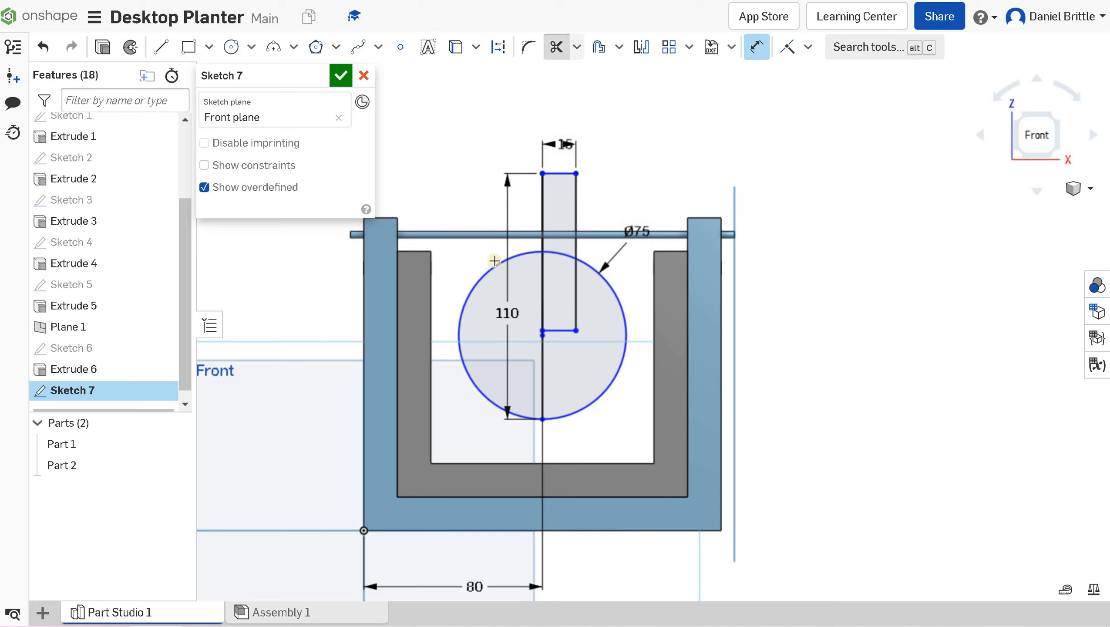
{"action": "mouse_move", "coordinate": [487, 277]}
{"action": "left_mouse_down"}
{"action": "mouse_move", "coordinate": [562, 222]}
{"action": "mouse_move", "coordinate": [607, 209]}
{"action": "left_mouse_up"}
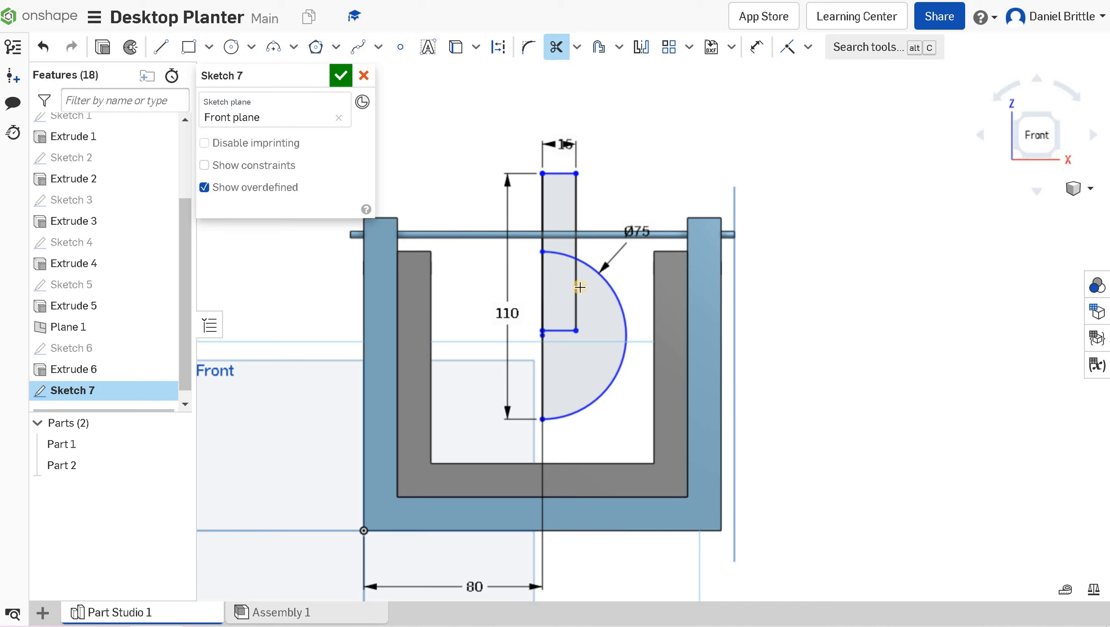
{"action": "left_click", "coordinate": [568, 319]}
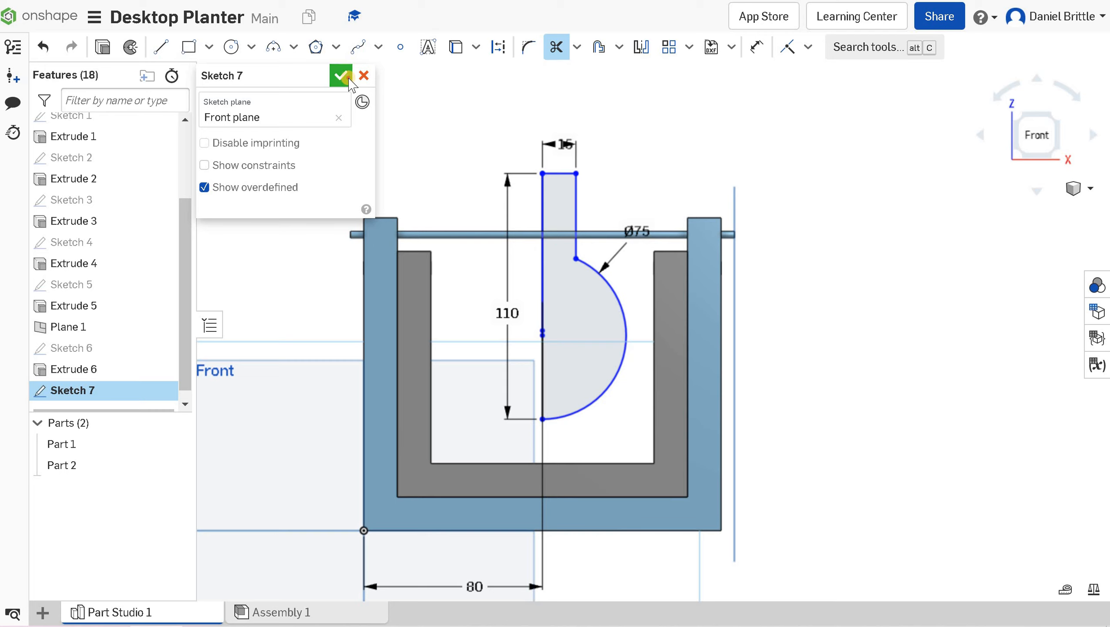
{"action": "right_click_drag", "start_coordinate": [630, 290], "coordinate": [629, 302]}
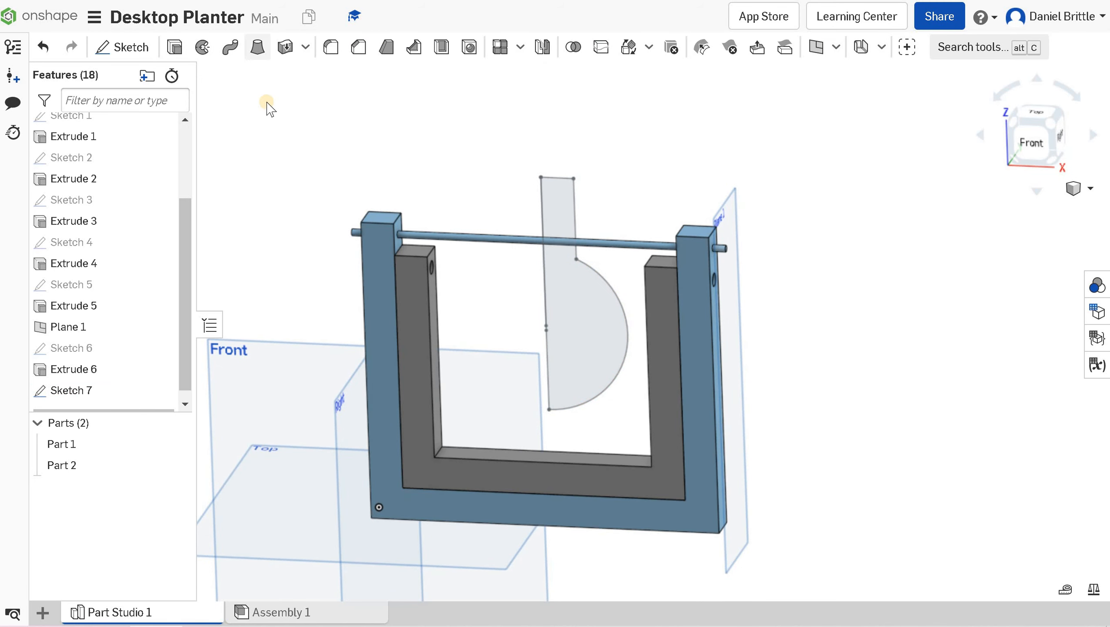
Revolve the half-profile fully around its straight vertical edge as a new solid part.
{"action": "left_click", "coordinate": [207, 50]}
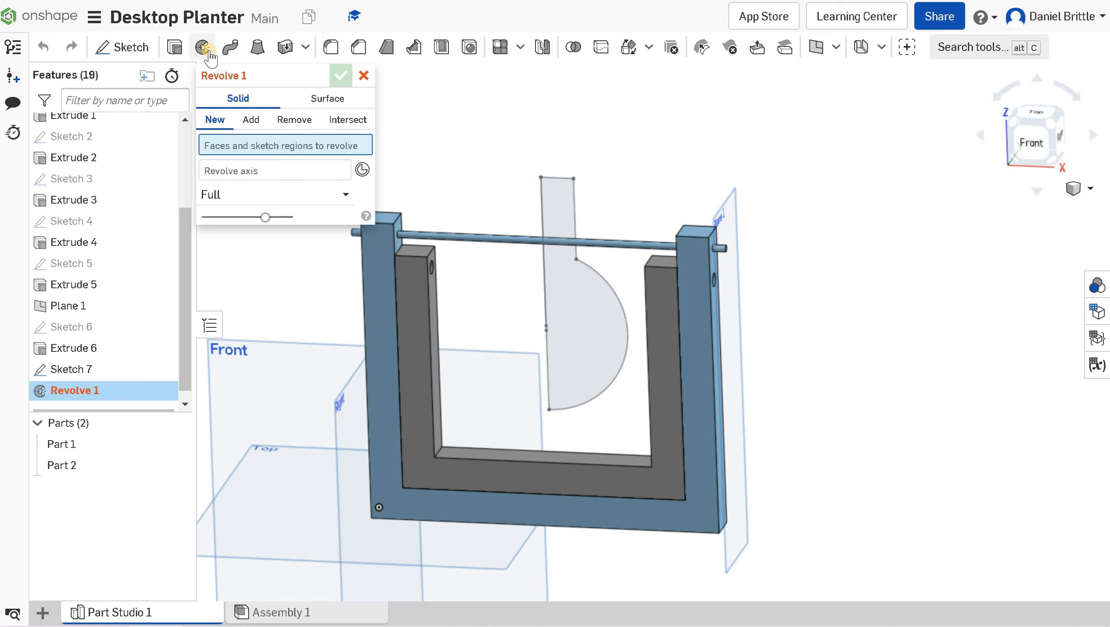
{"action": "left_click", "coordinate": [599, 314]}
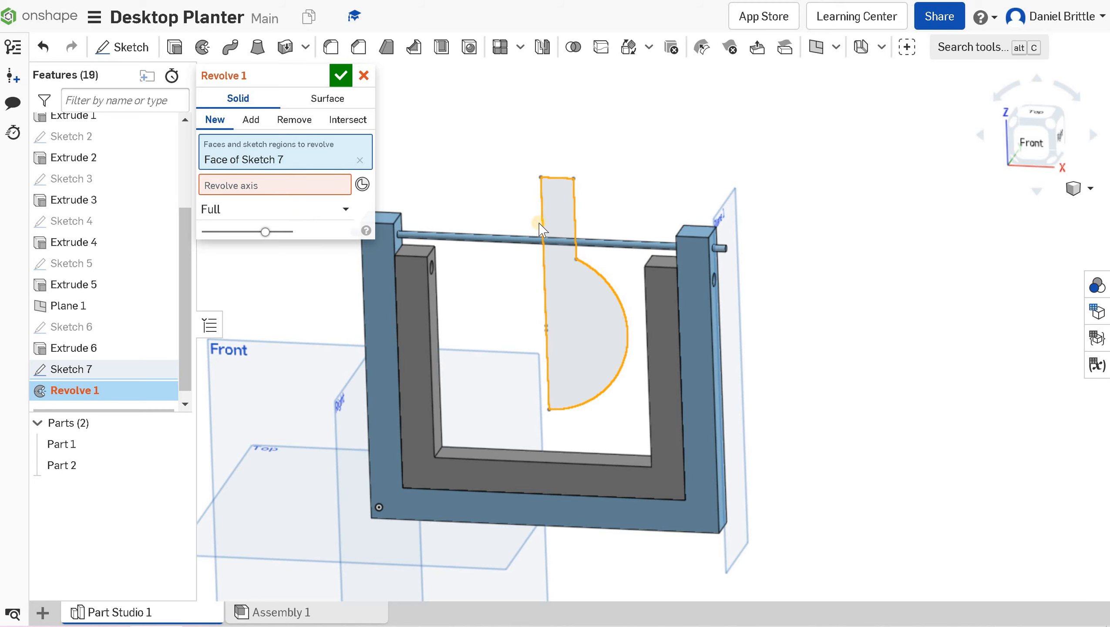
{"action": "left_click", "coordinate": [281, 185]}
{"action": "left_click", "coordinate": [544, 218]}
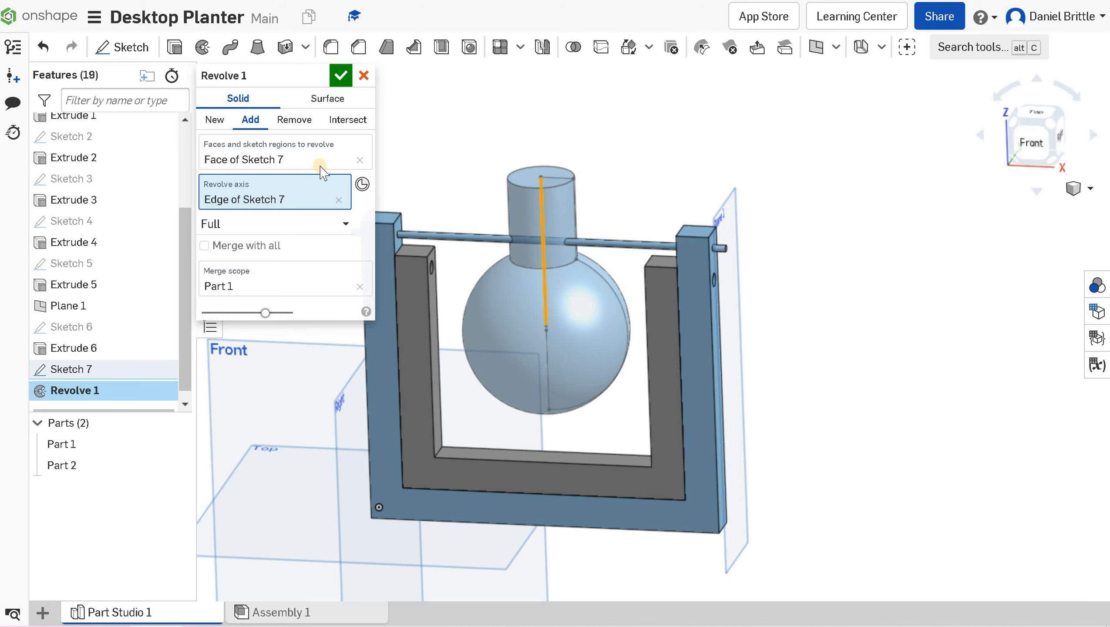
{"action": "right_click_drag", "start_coordinate": [560, 253], "coordinate": [493, 241]}
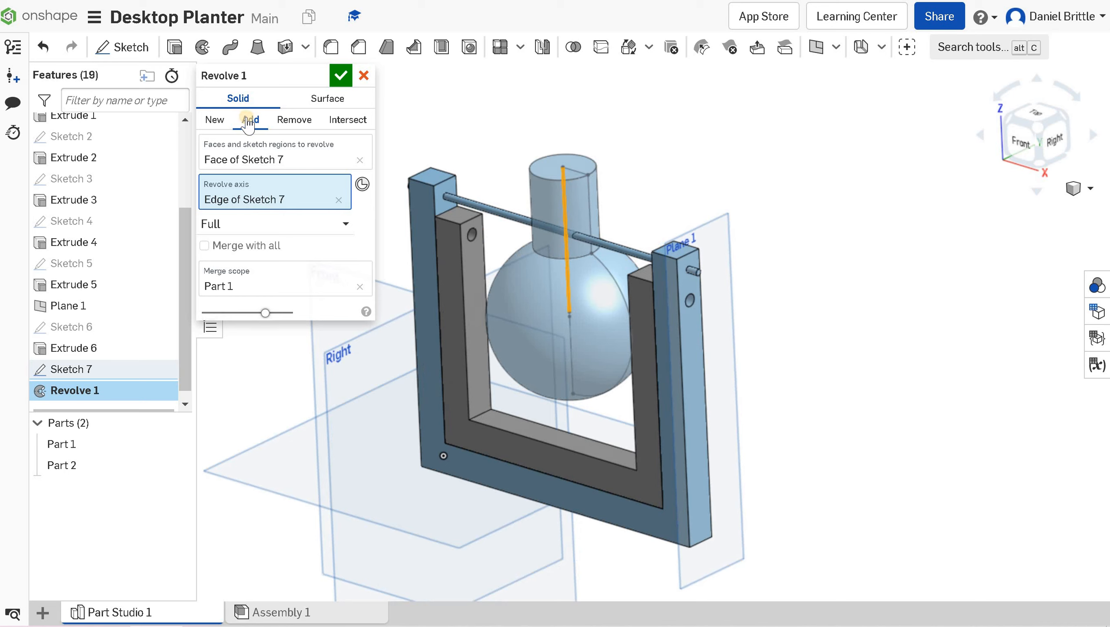
{"action": "left_click", "coordinate": [221, 122]}
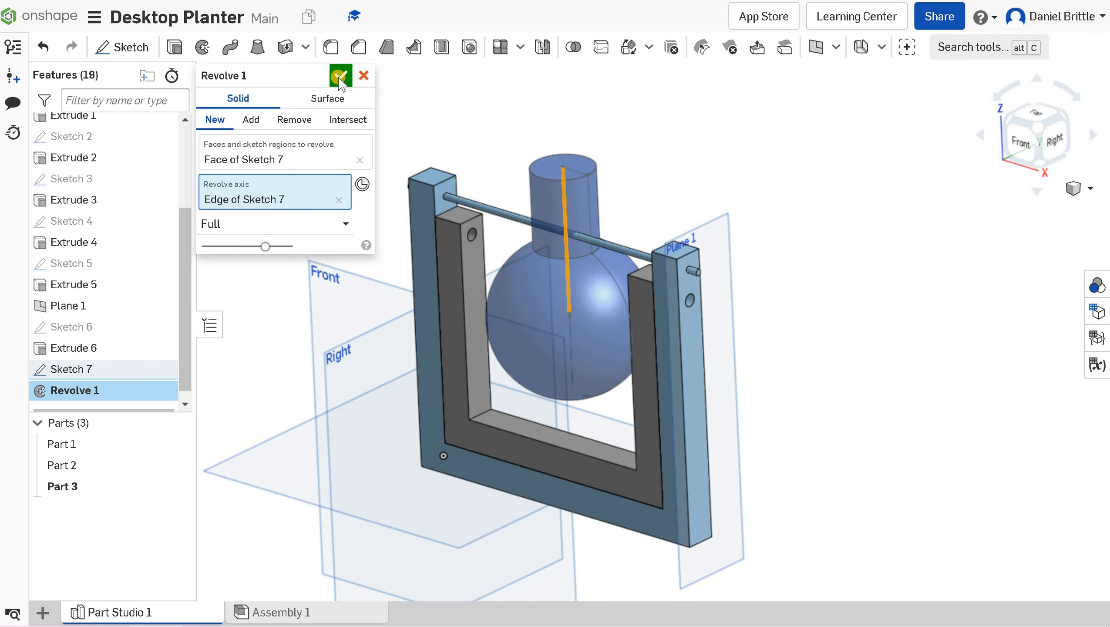
{"action": "left_click", "coordinate": [340, 78]}
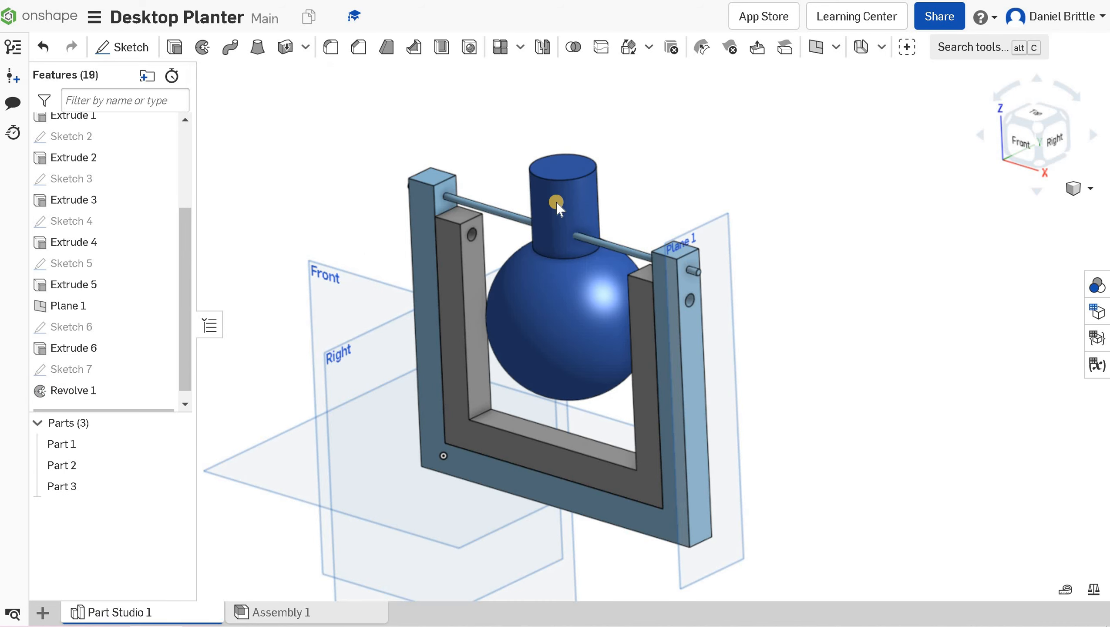
Shell the vase with a 2 mm wall, removing the neck's top face.
{"action": "left_click", "coordinate": [441, 47]}
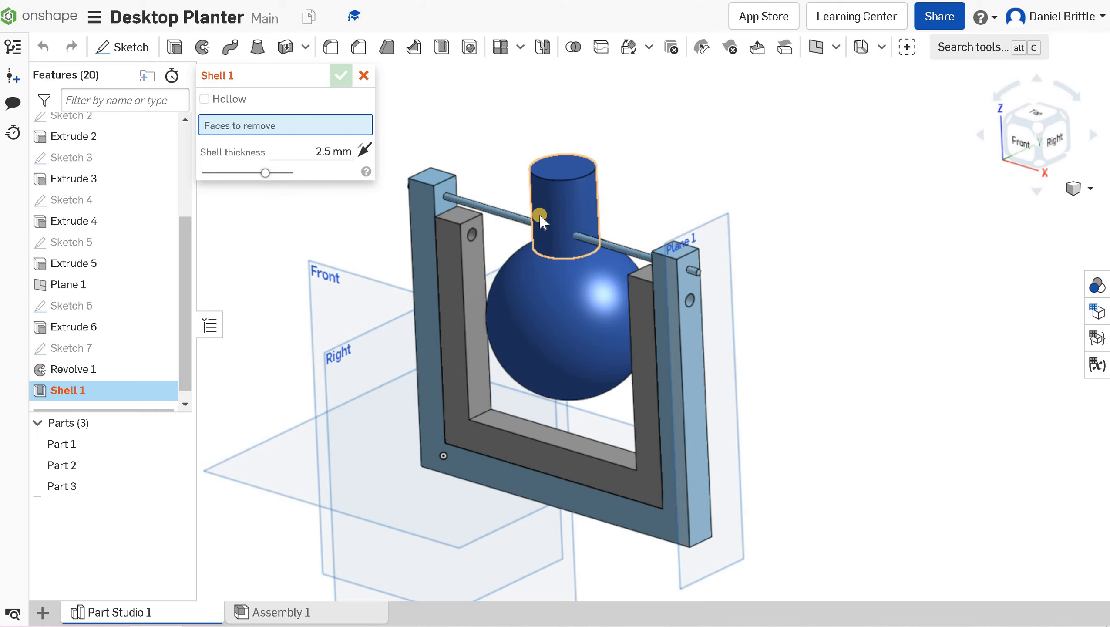
{"action": "left_click", "coordinate": [566, 168]}
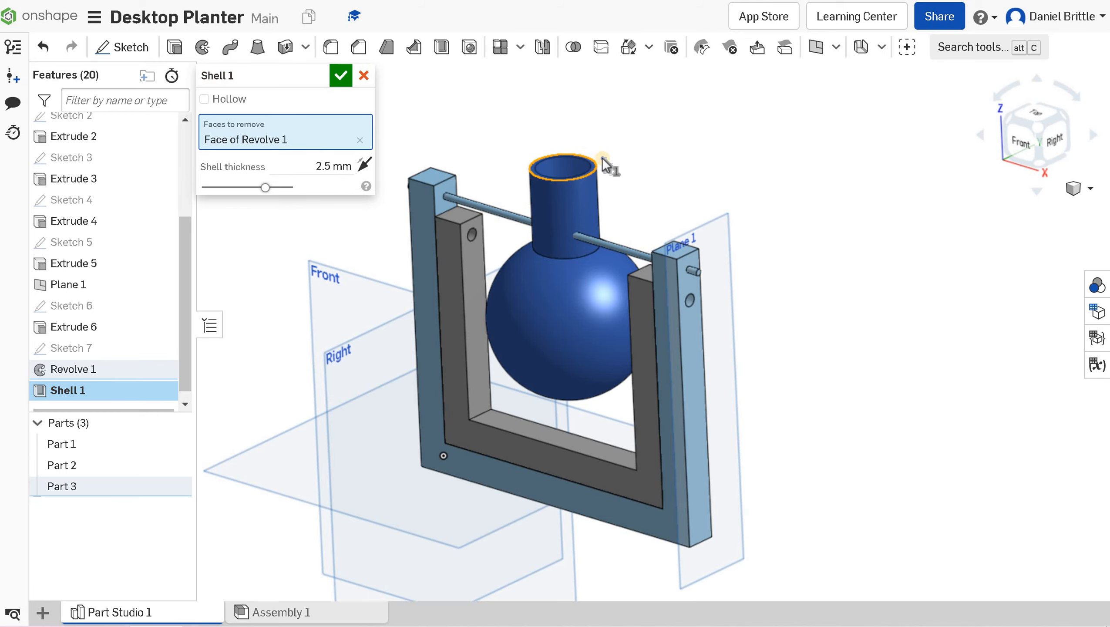
{"action": "left_click", "coordinate": [338, 166]}
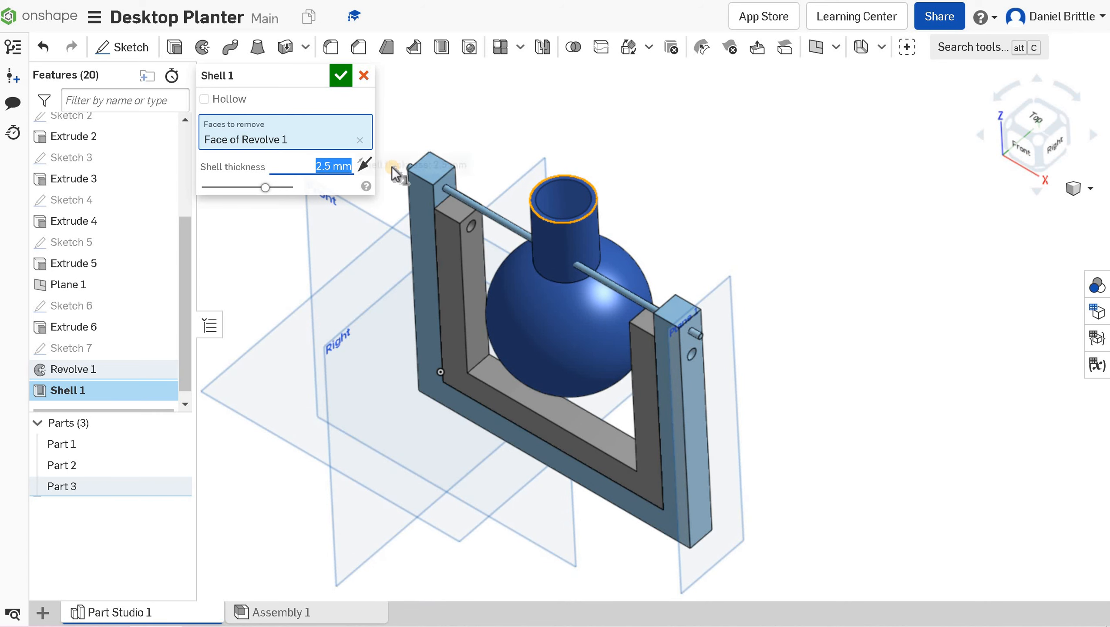
{"action": "key", "text": "Return"}
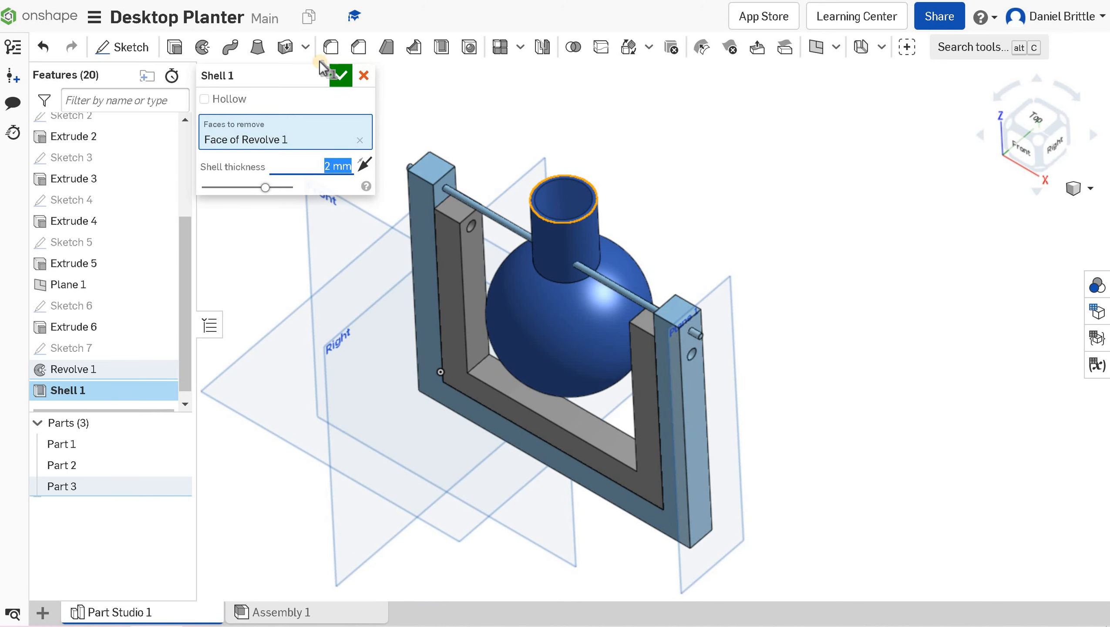
{"action": "left_click", "coordinate": [339, 80]}
Examine the shelled vase's opening and its alignment with the frames and rod, including from the right side.
{"action": "scroll", "coordinate": [583, 198], "scroll_direction": "up", "scroll_amount": 5}
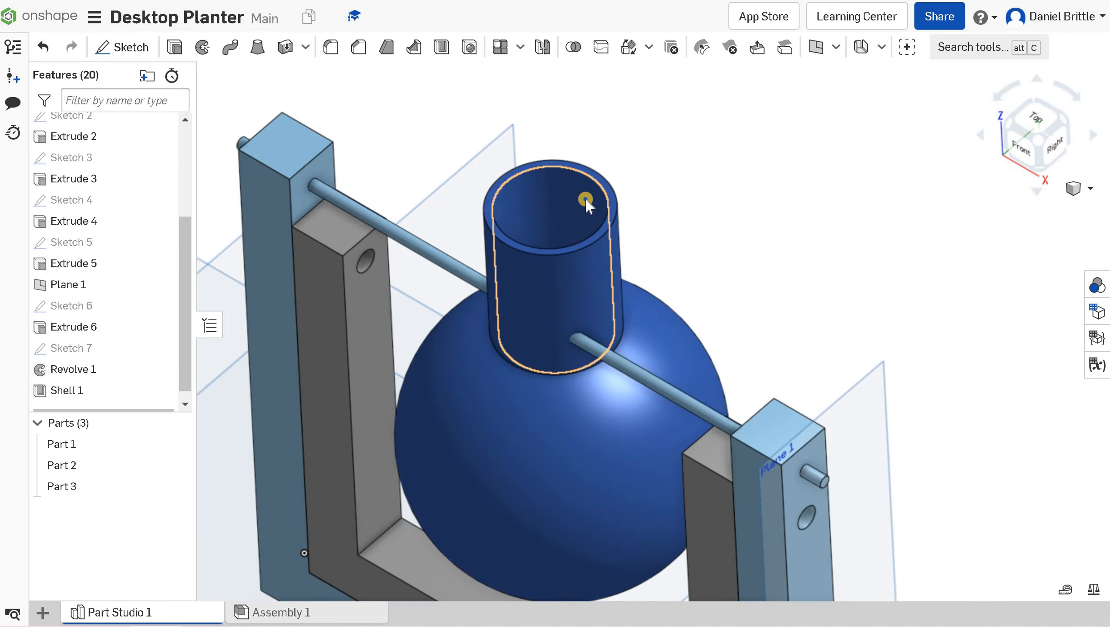
{"action": "right_click_drag", "start_coordinate": [593, 252], "coordinate": [590, 211]}
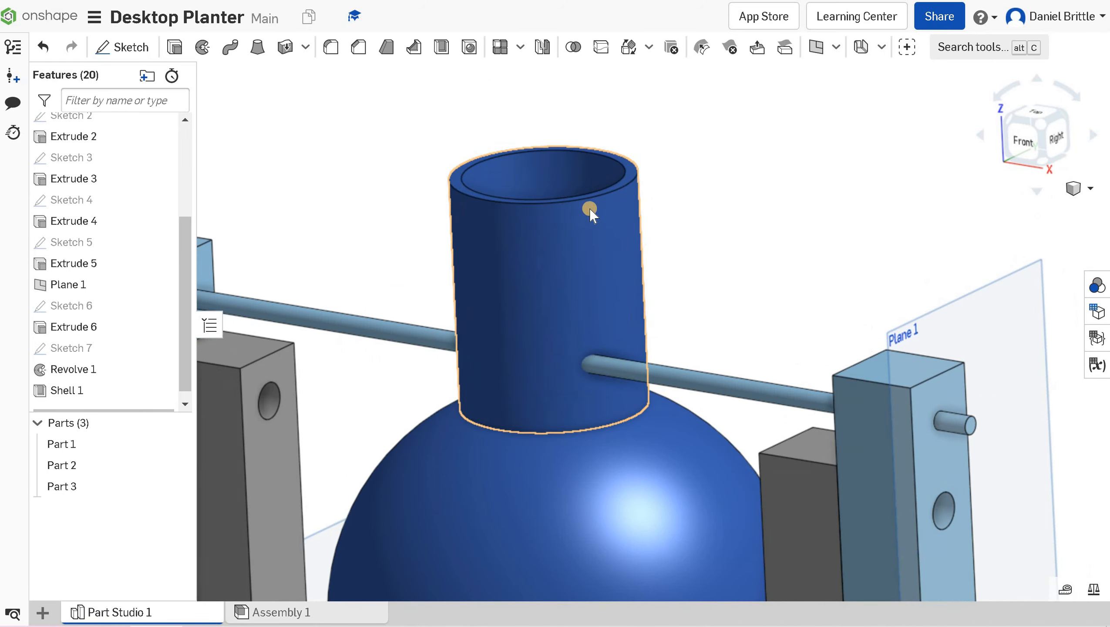
{"action": "scroll", "coordinate": [598, 230], "scroll_direction": "down", "scroll_amount": 5}
{"action": "scroll", "coordinate": [636, 281], "scroll_direction": "down", "scroll_amount": 2}
{"action": "right_click_drag", "start_coordinate": [619, 325], "coordinate": [638, 264]}
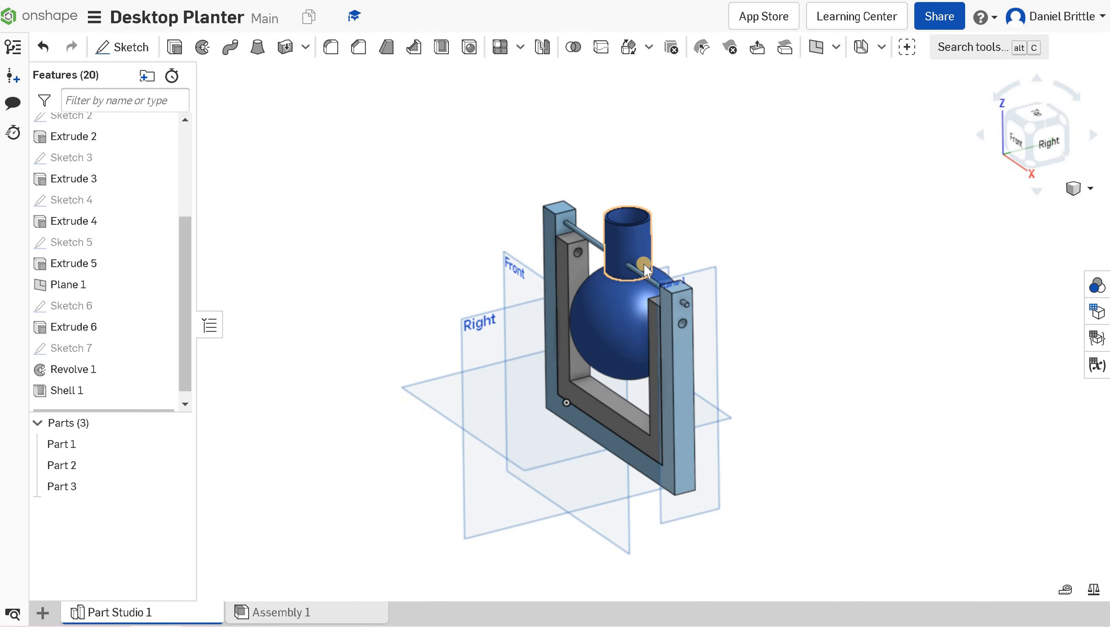
{"action": "scroll", "coordinate": [627, 250], "scroll_direction": "up", "scroll_amount": 4}
{"action": "scroll", "coordinate": [535, 297], "scroll_direction": "down", "scroll_amount": 2}
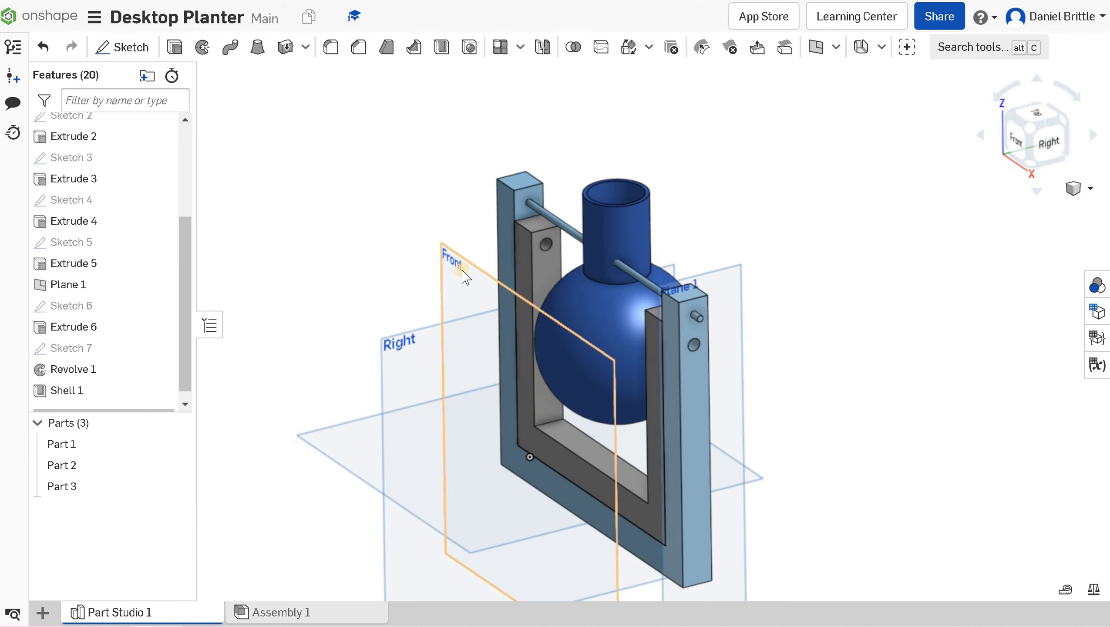
{"action": "left_click", "coordinate": [1049, 143]}
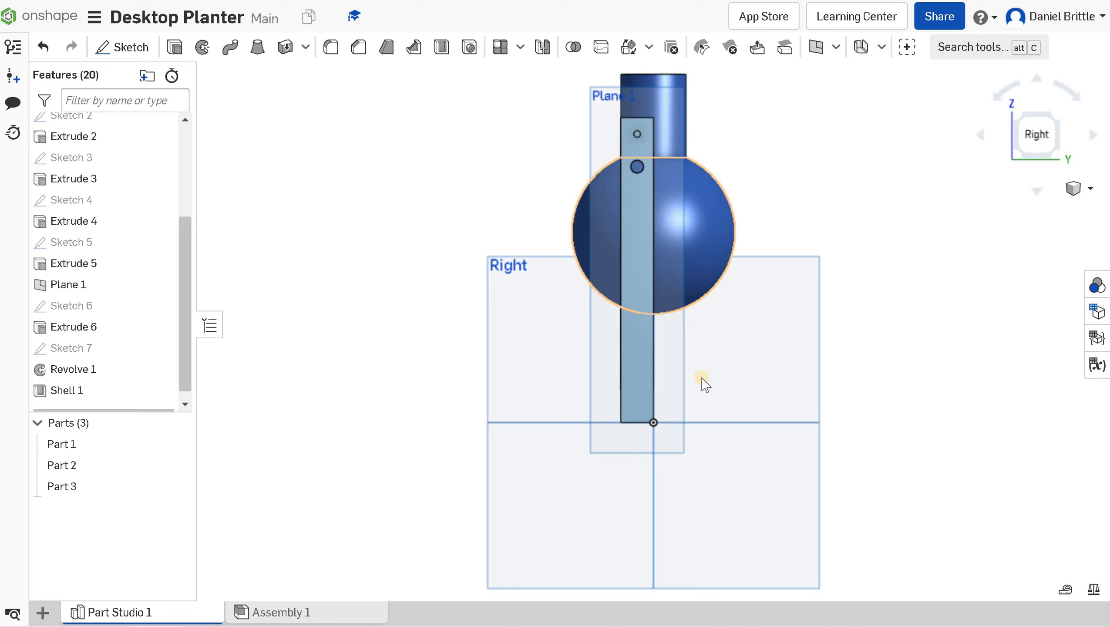
{"action": "right_click_drag", "start_coordinate": [729, 384], "coordinate": [526, 246]}
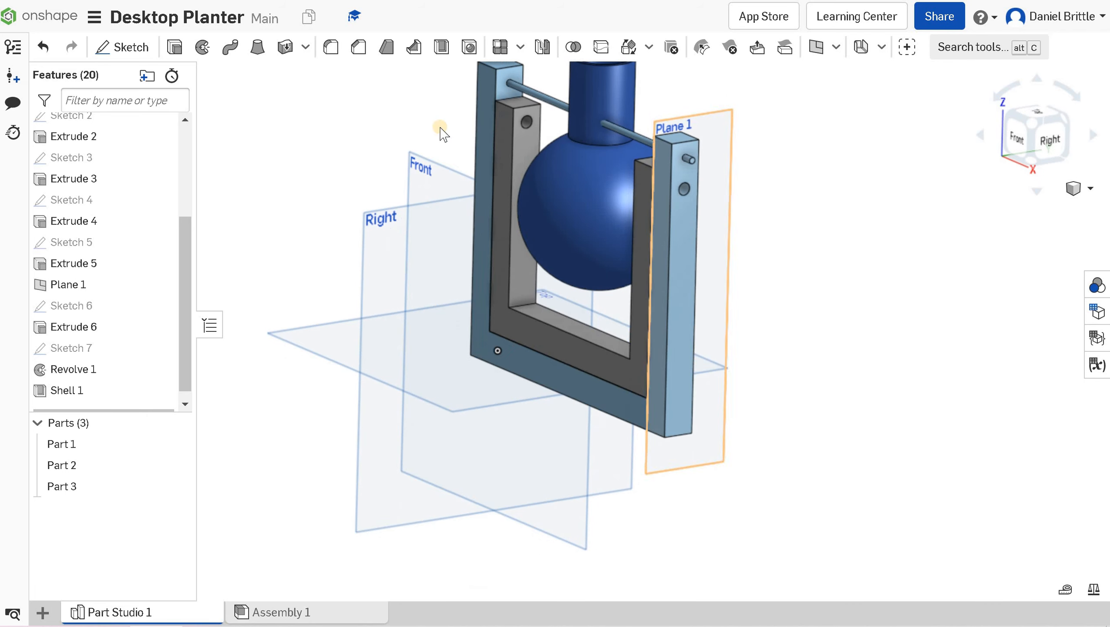
Create a reference plane offset forward from the Front plane, within the frame's thickness.
{"action": "left_click", "coordinate": [440, 178]}
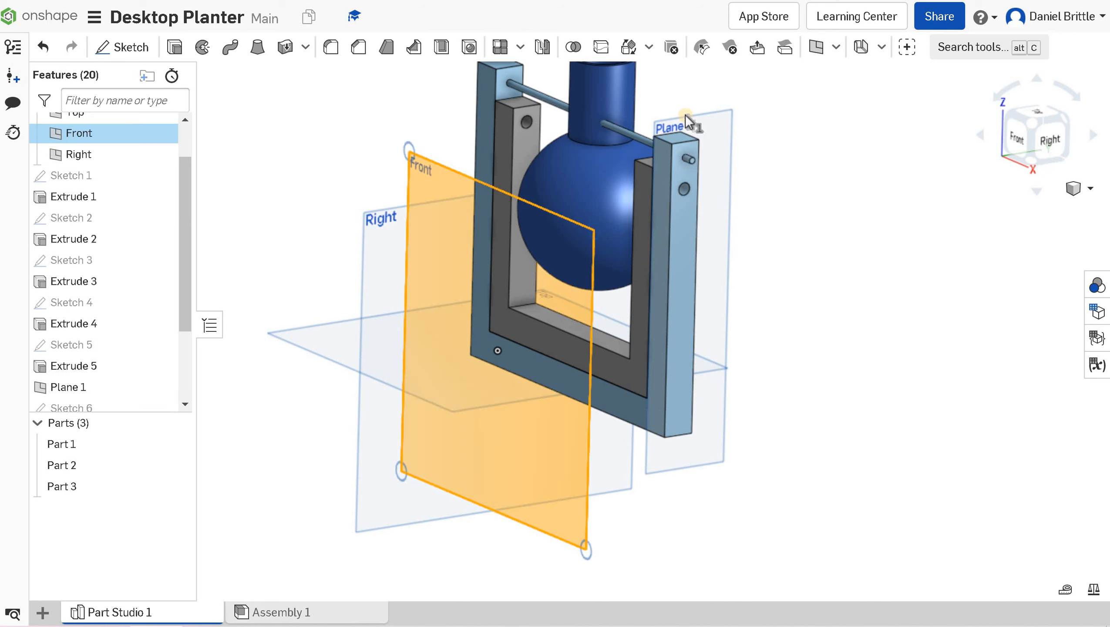
{"action": "left_click", "coordinate": [816, 48]}
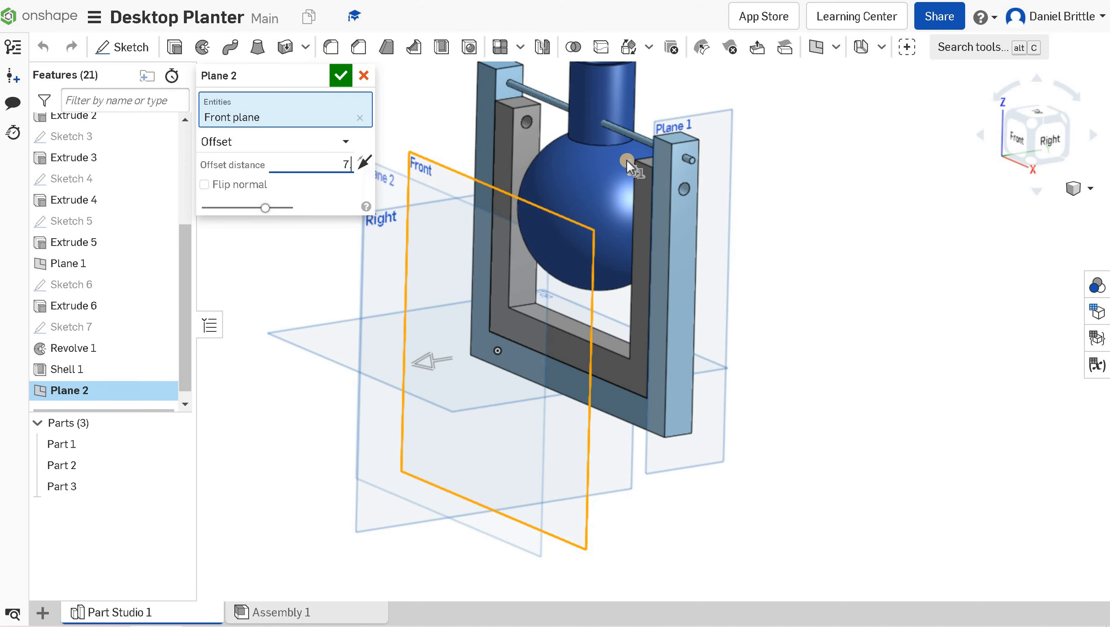
{"action": "left_click", "coordinate": [337, 76]}
Reorder the features so that Plane 2 comes directly before Sketch 7.
{"action": "right_click_drag", "start_coordinate": [648, 263], "coordinate": [542, 146]}
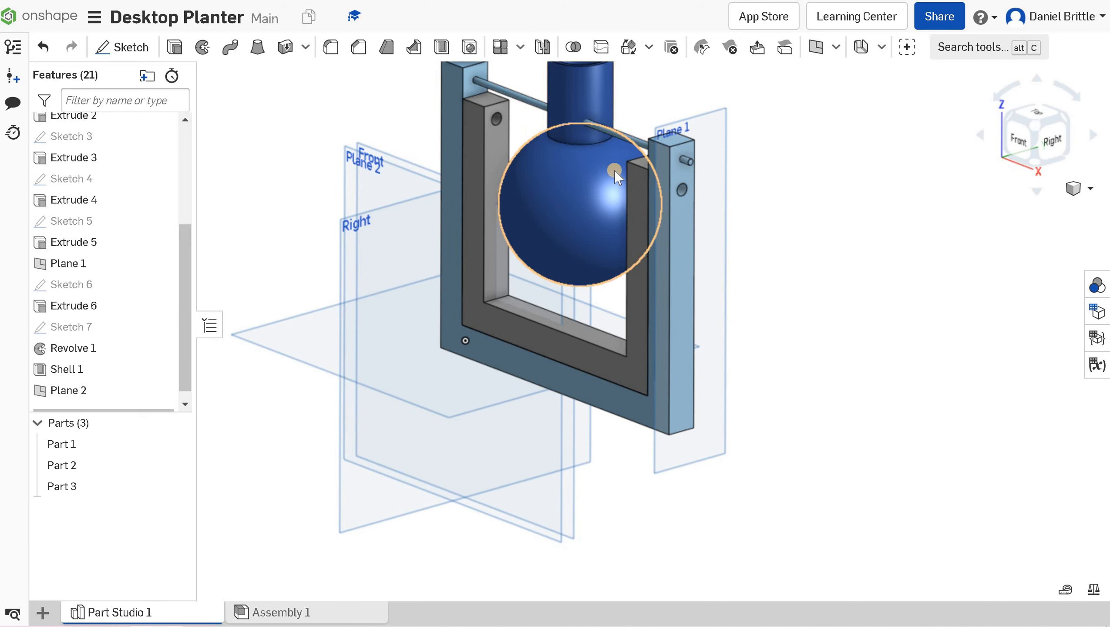
{"action": "left_click", "coordinate": [563, 126]}
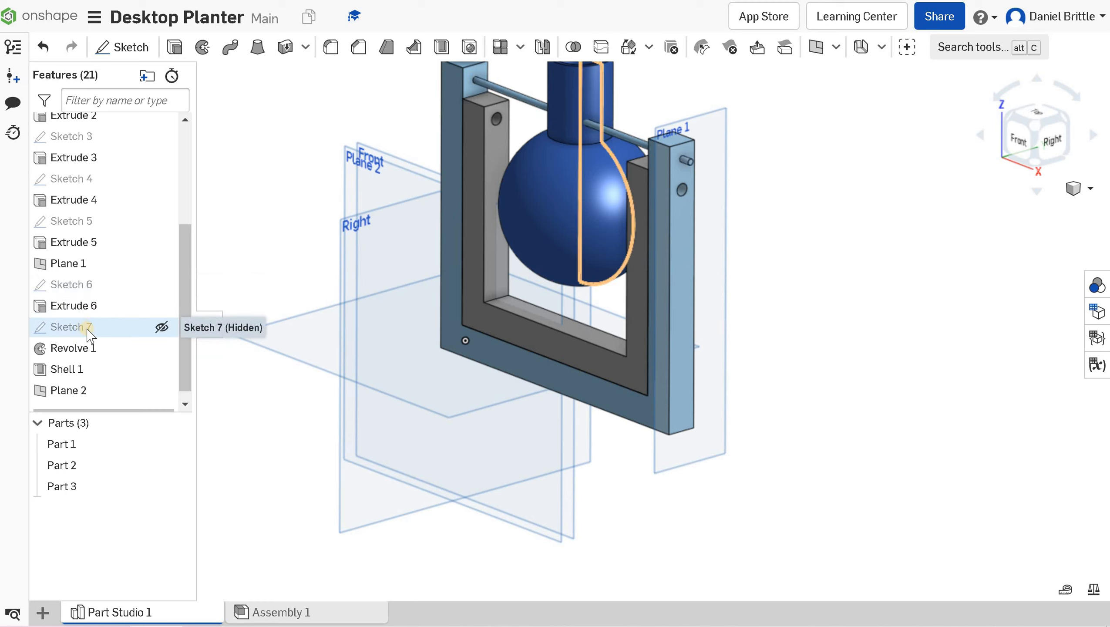
{"action": "left_click_drag", "start_coordinate": [69, 390], "coordinate": [83, 323]}
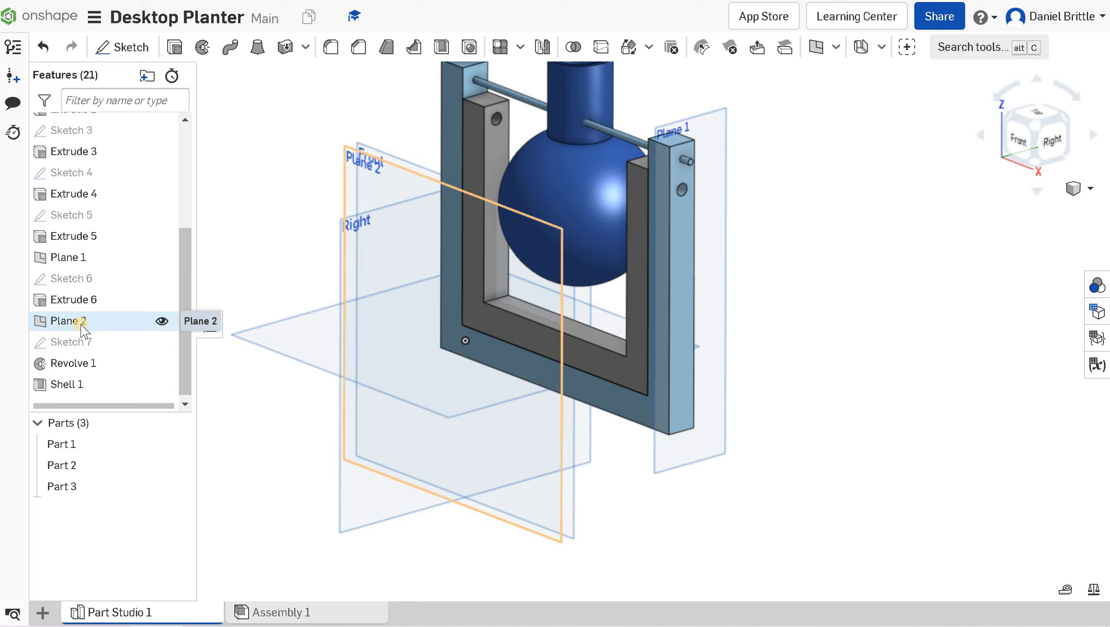
Edit Sketch 7 and change its sketch plane from the Front plane to Plane 2.
{"action": "left_click", "coordinate": [75, 344]}
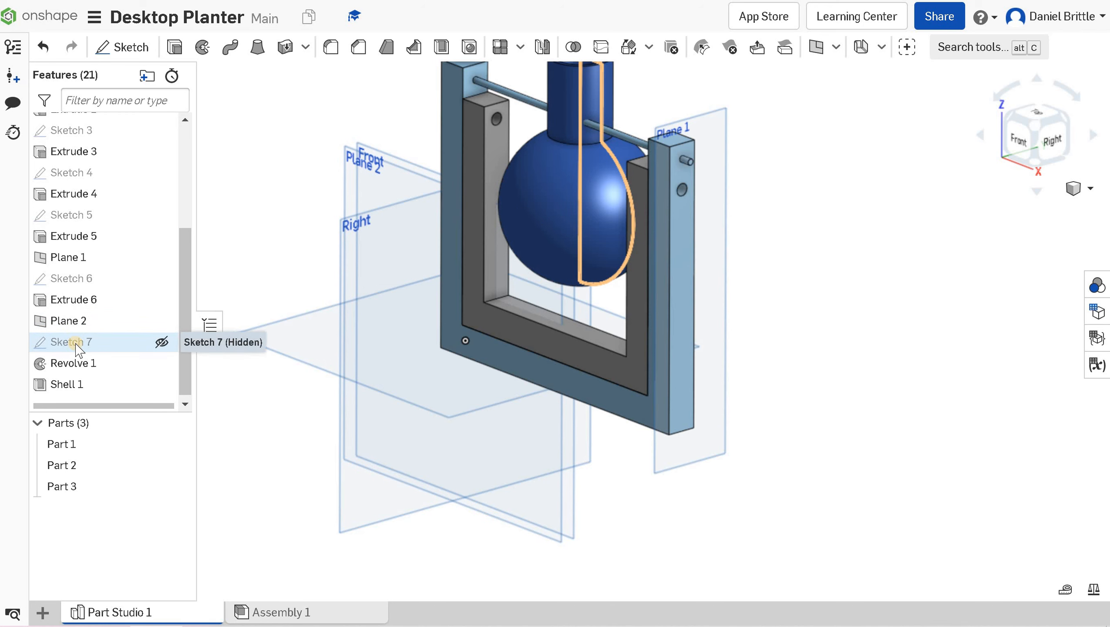
{"action": "right_click", "coordinate": [77, 345]}
{"action": "left_click", "coordinate": [170, 70]}
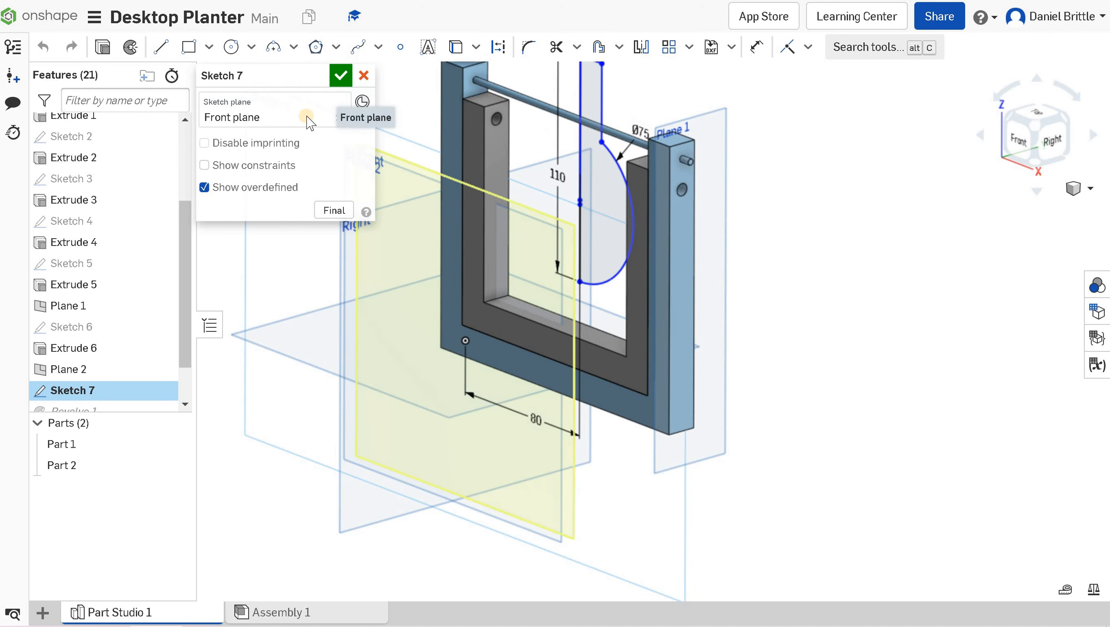
{"action": "left_click", "coordinate": [338, 117]}
{"action": "left_click", "coordinate": [339, 117]}
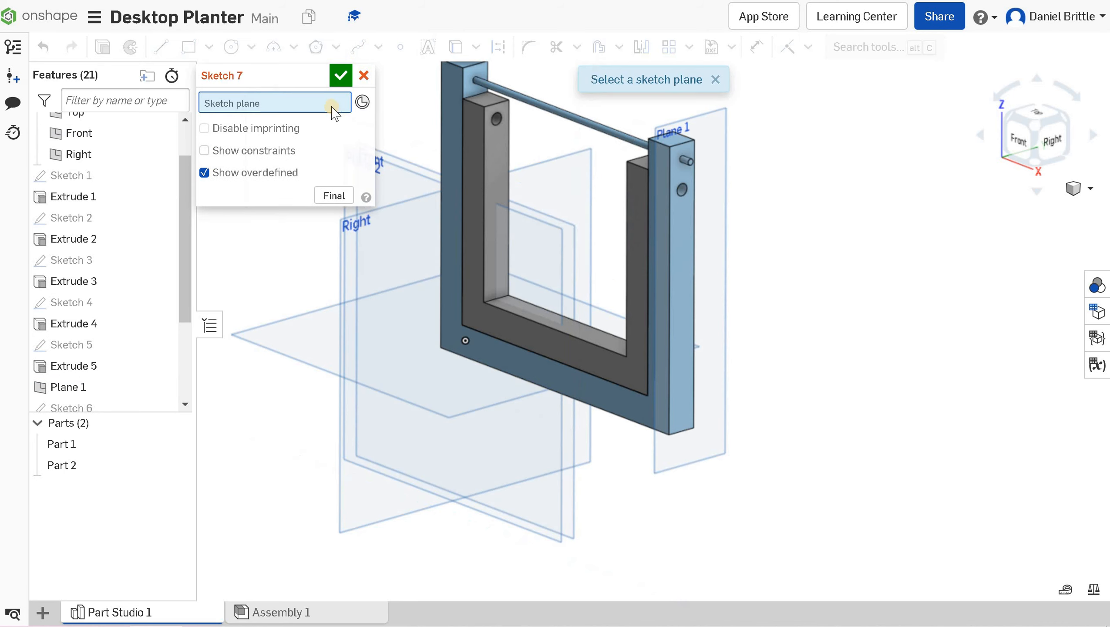
{"action": "left_click", "coordinate": [308, 102]}
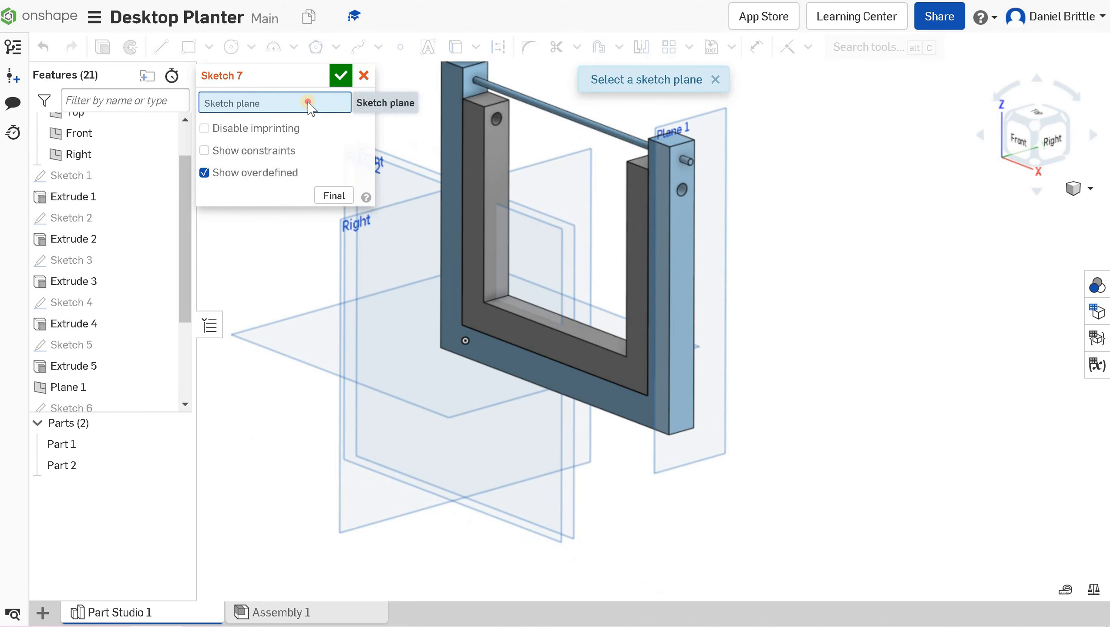
{"action": "left_click", "coordinate": [391, 185]}
{"action": "left_click", "coordinate": [341, 75]}
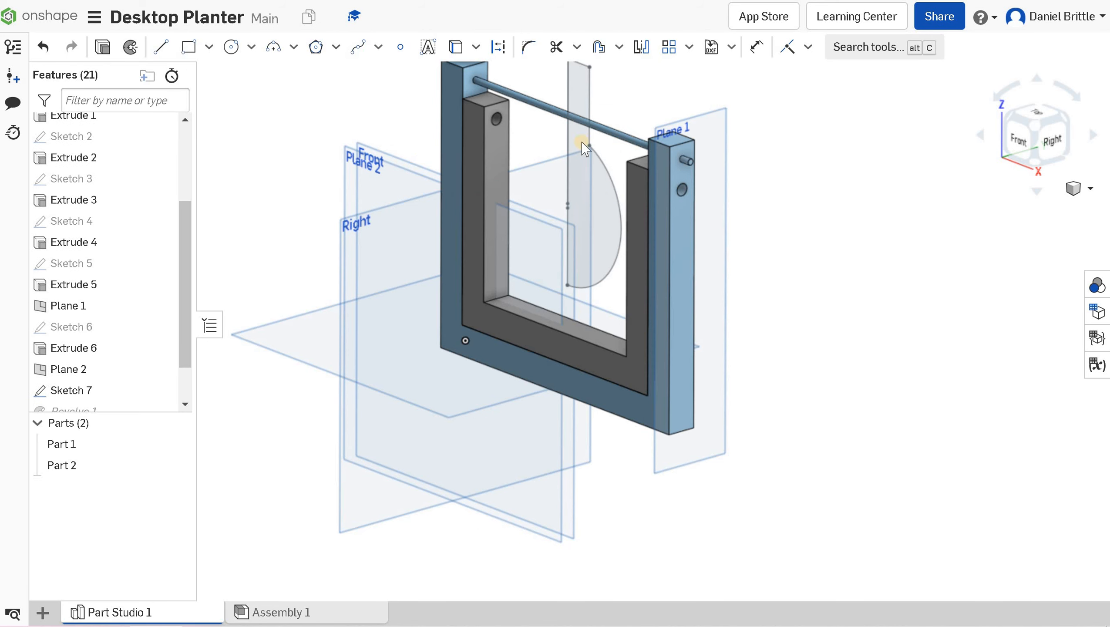
{"action": "right_click_drag", "start_coordinate": [613, 143], "coordinate": [568, 148]}
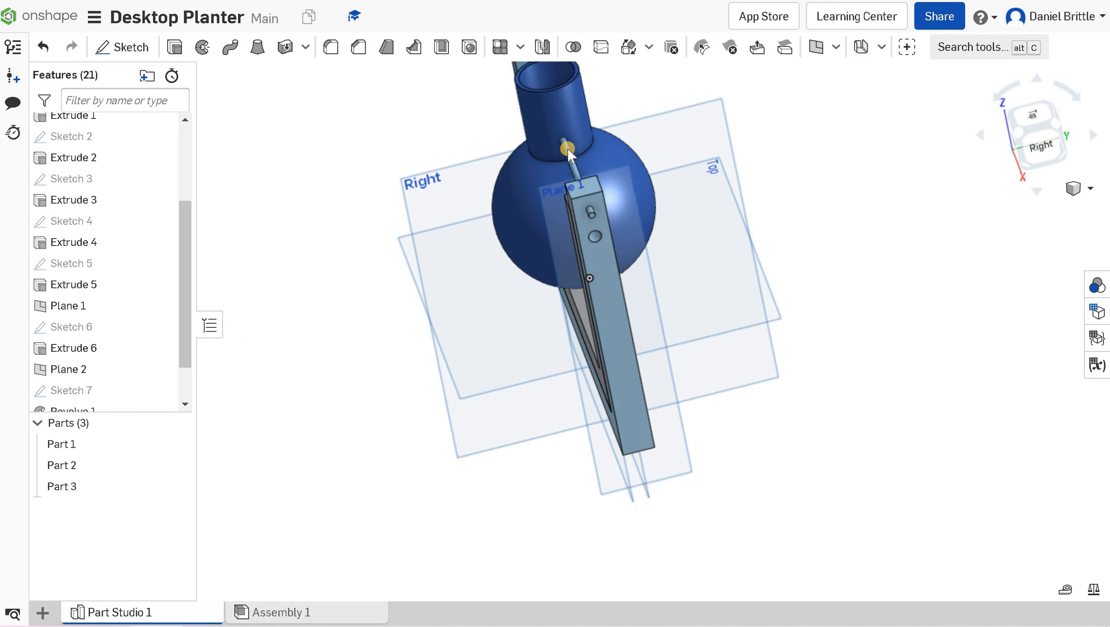
{"action": "right_click_drag", "start_coordinate": [681, 127], "coordinate": [673, 226]}
{"action": "scroll", "coordinate": [673, 226], "scroll_direction": "down", "scroll_amount": 5}
{"action": "scroll", "coordinate": [657, 234], "scroll_direction": "up", "scroll_amount": 5}
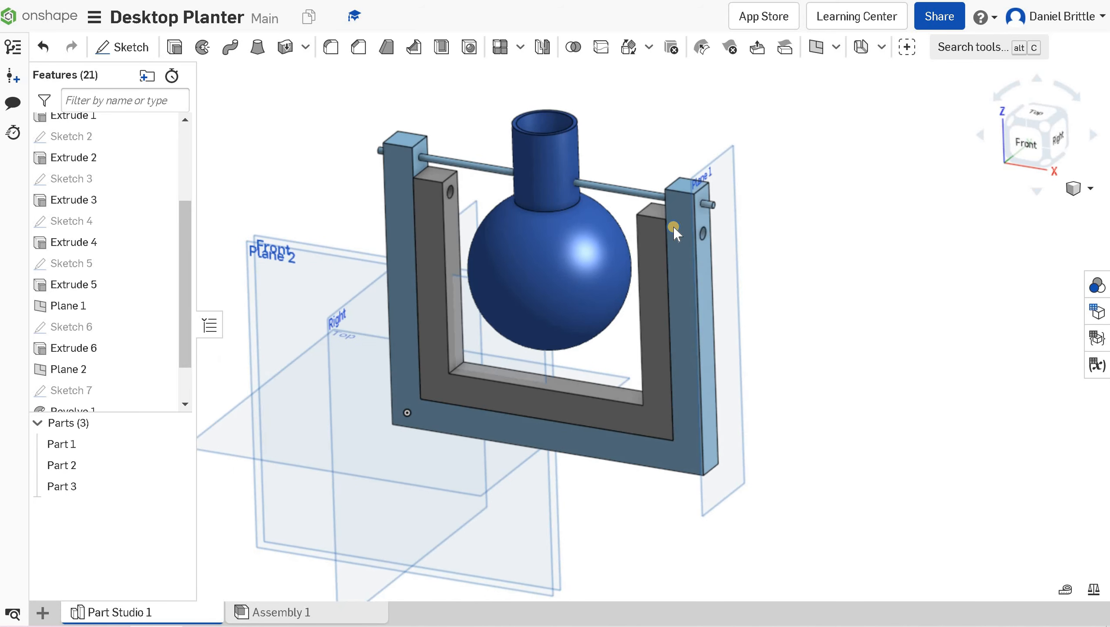